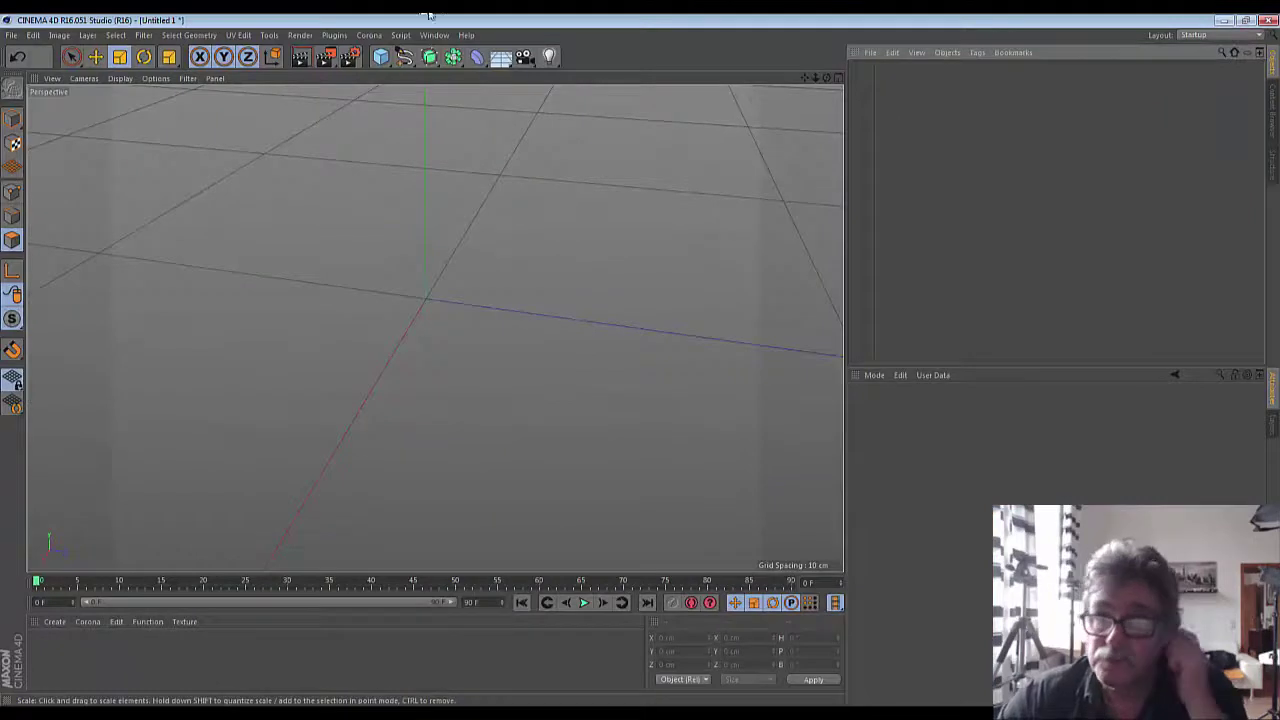
- Add a cylinder and flatten it into a 50 cm radius disc 12 cm high
{"action": "left_click", "coordinate": [381, 57]}
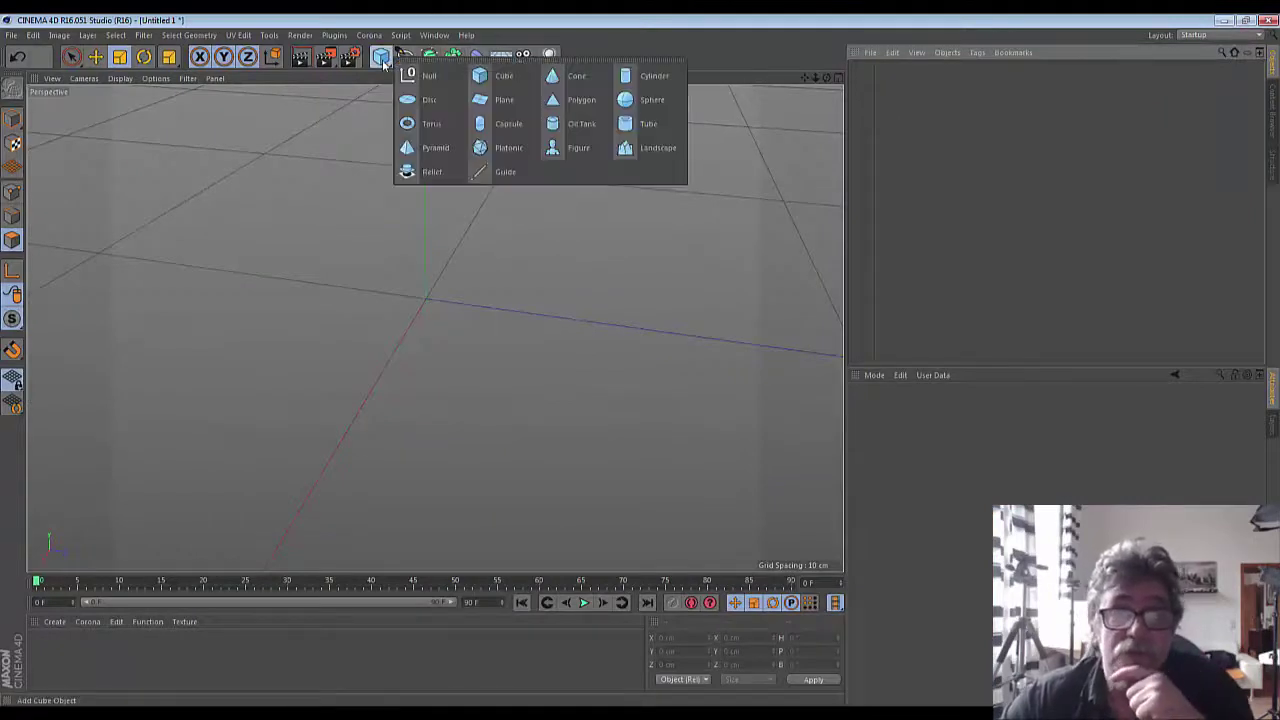
{"action": "left_click", "coordinate": [652, 76]}
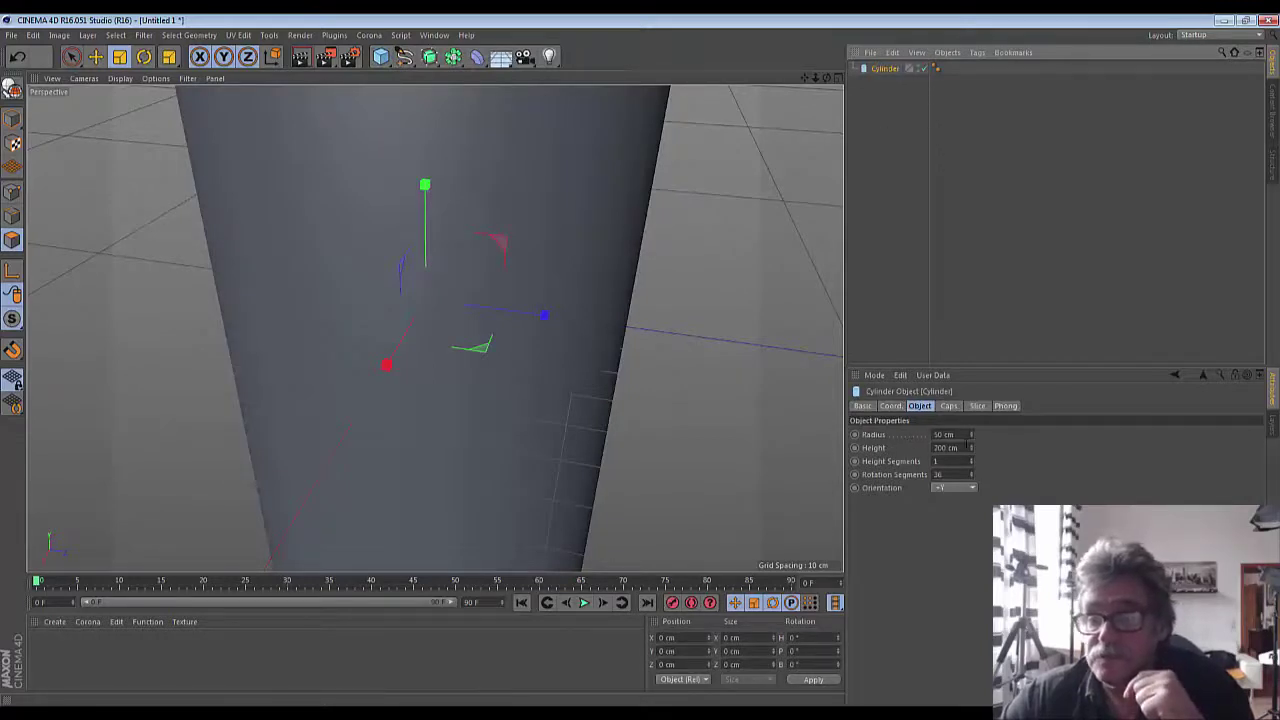
{"action": "mouse_move", "coordinate": [970, 450]}
{"action": "left_mouse_down"}
{"action": "mouse_move", "coordinate": [970, 500]}
{"action": "mouse_move", "coordinate": [970, 452]}
{"action": "left_mouse_up"}
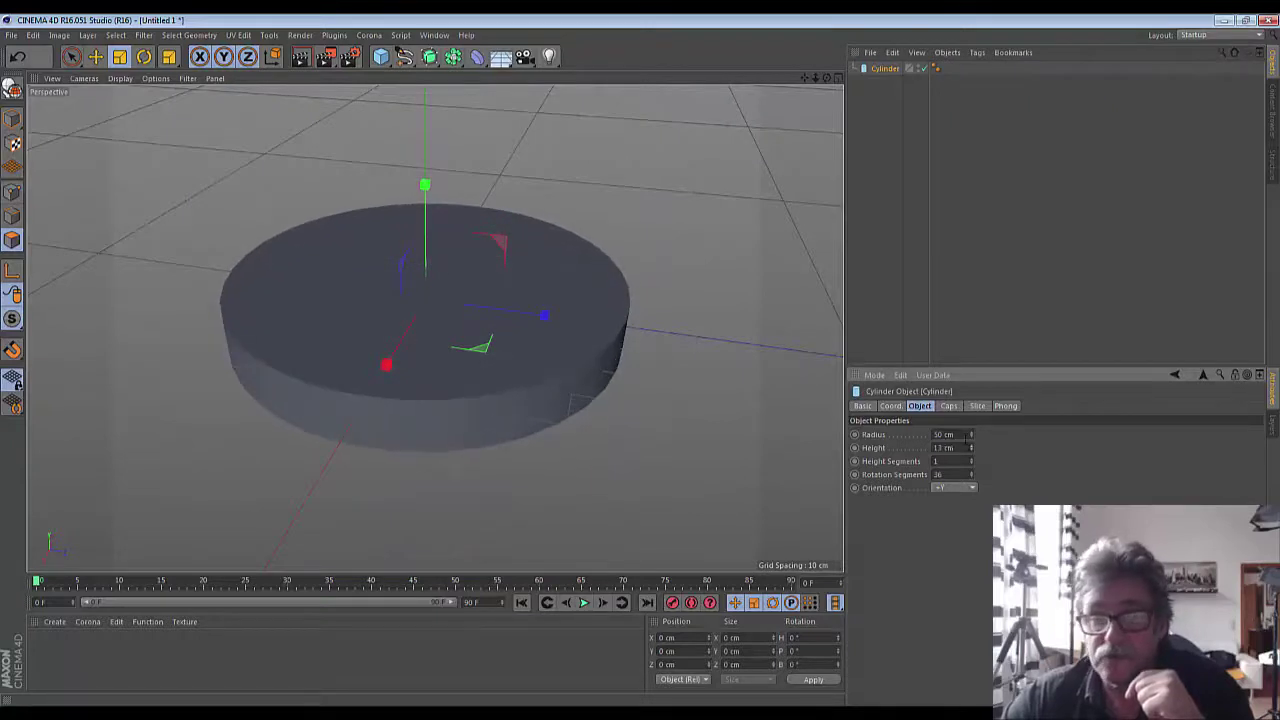
{"action": "left_click", "coordinate": [970, 453]}
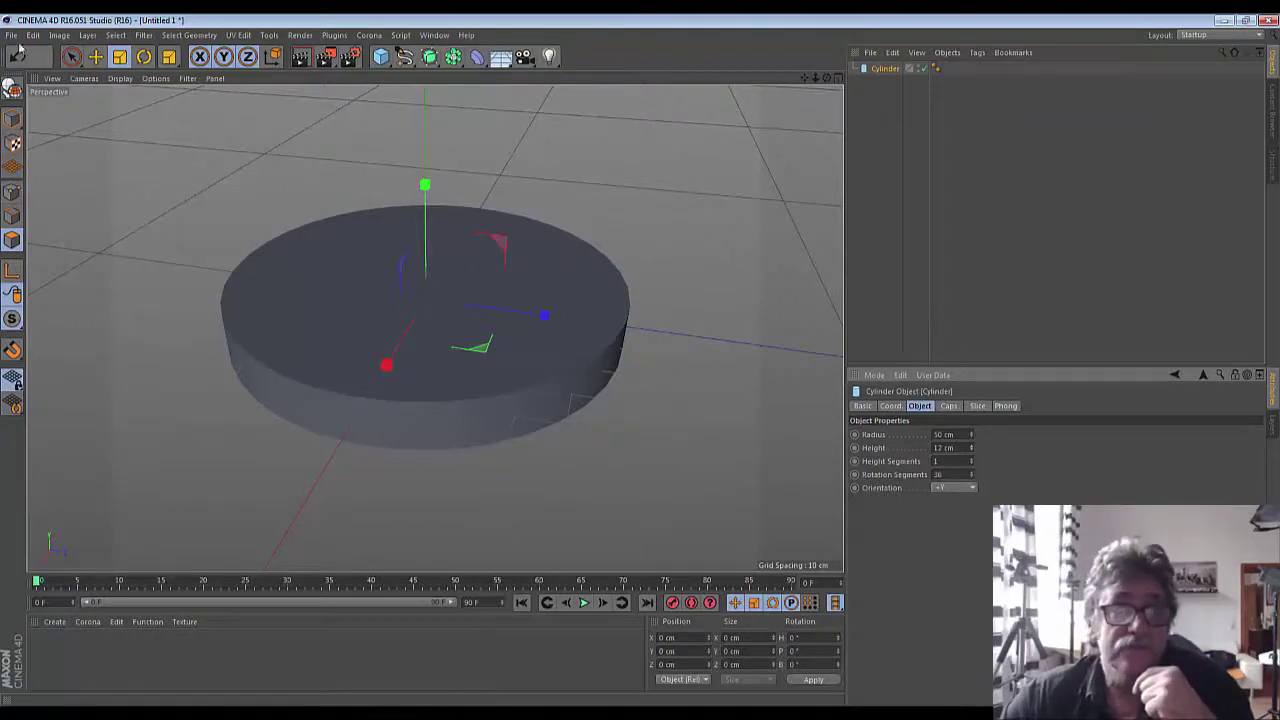
- Switch the viewport to Gouraud Shading (Lines) and raise the cylinder's rotation segments to 110
{"action": "left_click", "coordinate": [120, 78]}
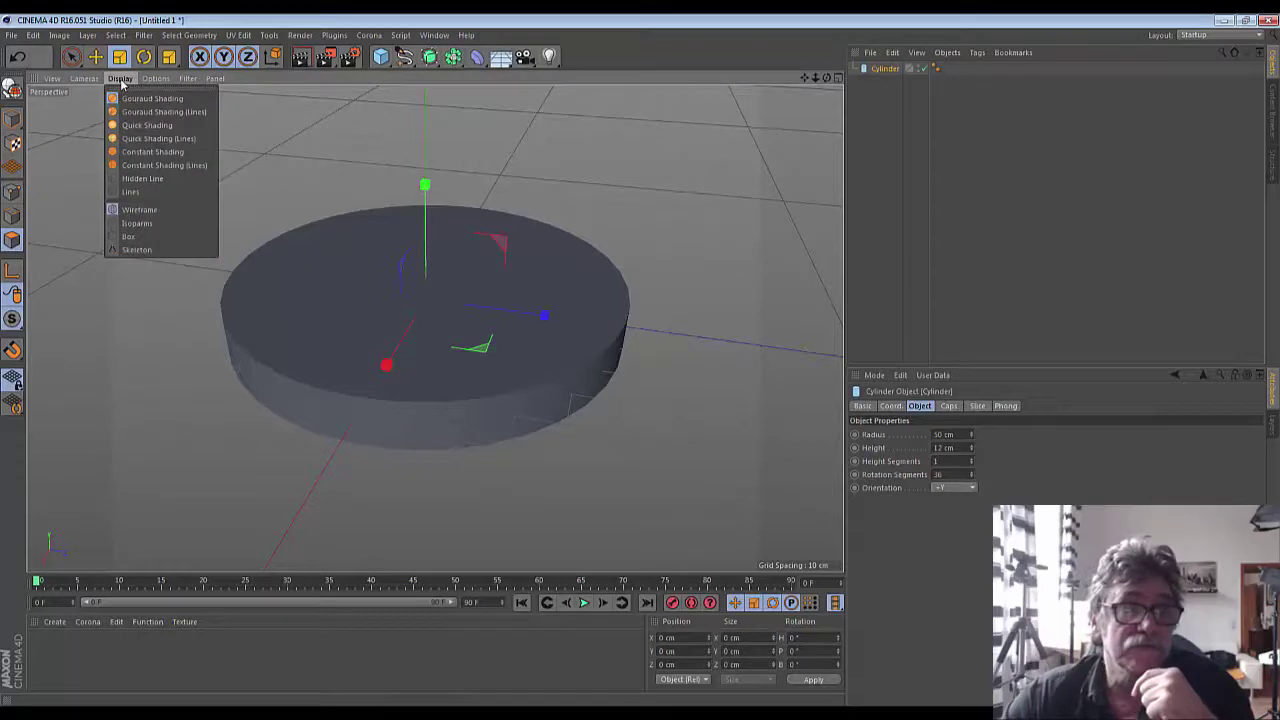
{"action": "left_click", "coordinate": [143, 137]}
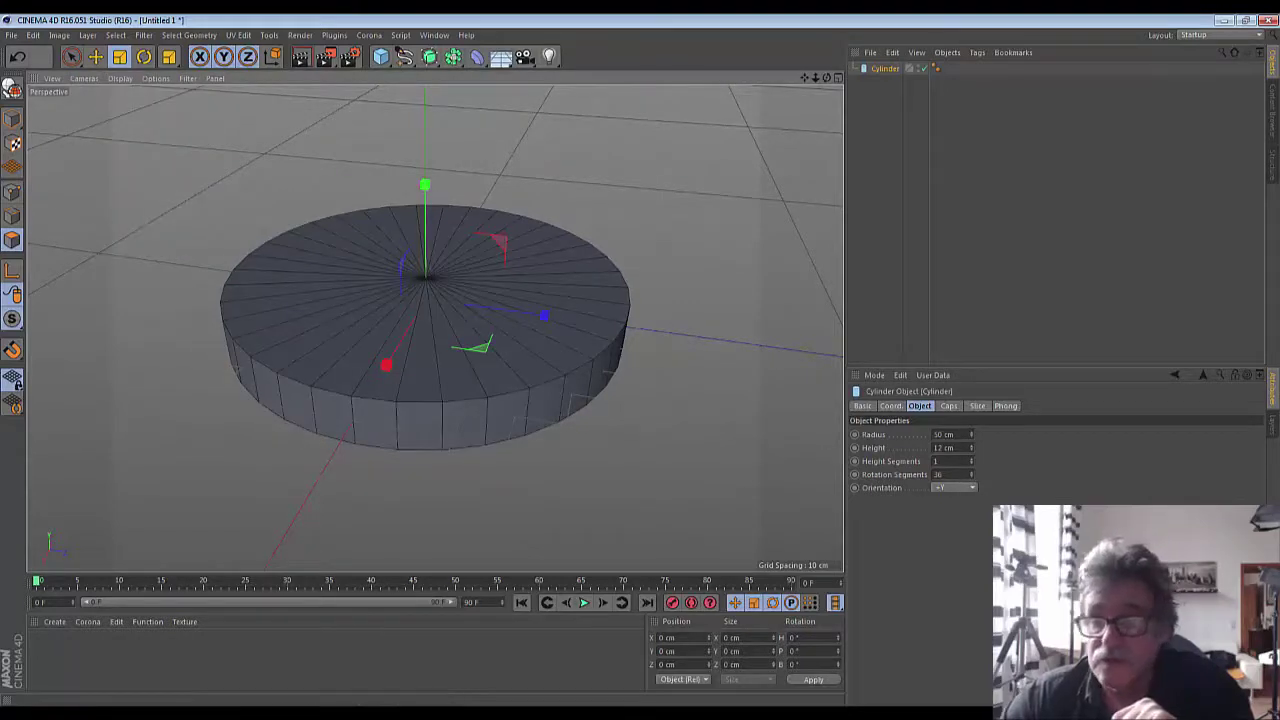
{"action": "mouse_move", "coordinate": [972, 478]}
{"action": "left_mouse_down"}
{"action": "mouse_move", "coordinate": [1030, 478]}
{"action": "mouse_move", "coordinate": [1003, 478]}
{"action": "mouse_move", "coordinate": [1014, 478]}
{"action": "left_mouse_up"}
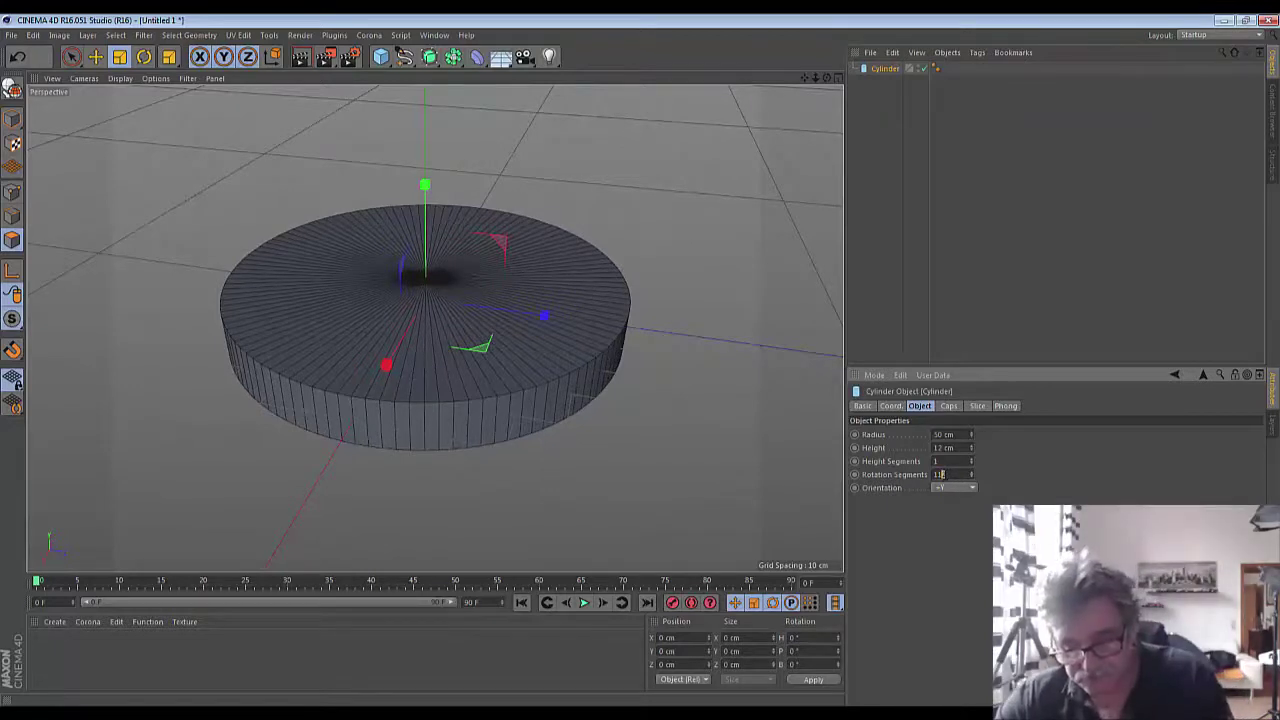
{"action": "type", "text": "0"}
{"action": "key", "text": "Return"}
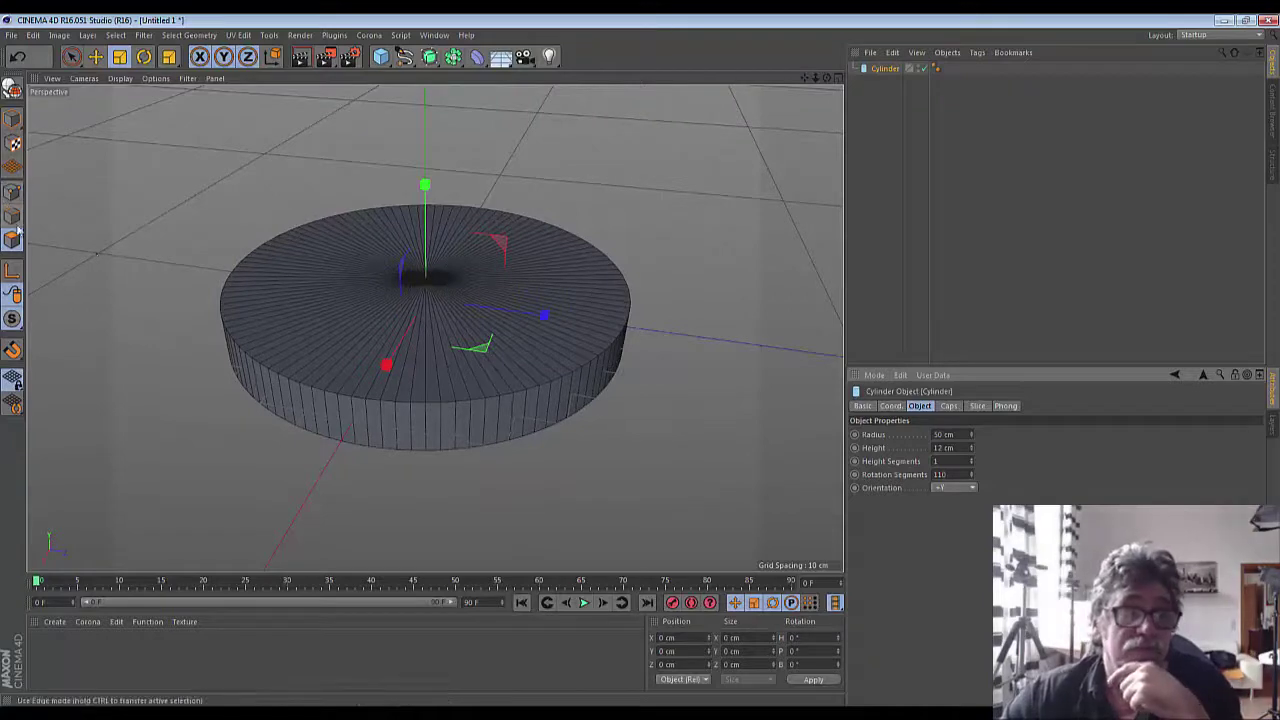
- Make the cylinder editable and select alternate side polygons along the front of the rim
{"action": "left_click", "coordinate": [14, 92]}
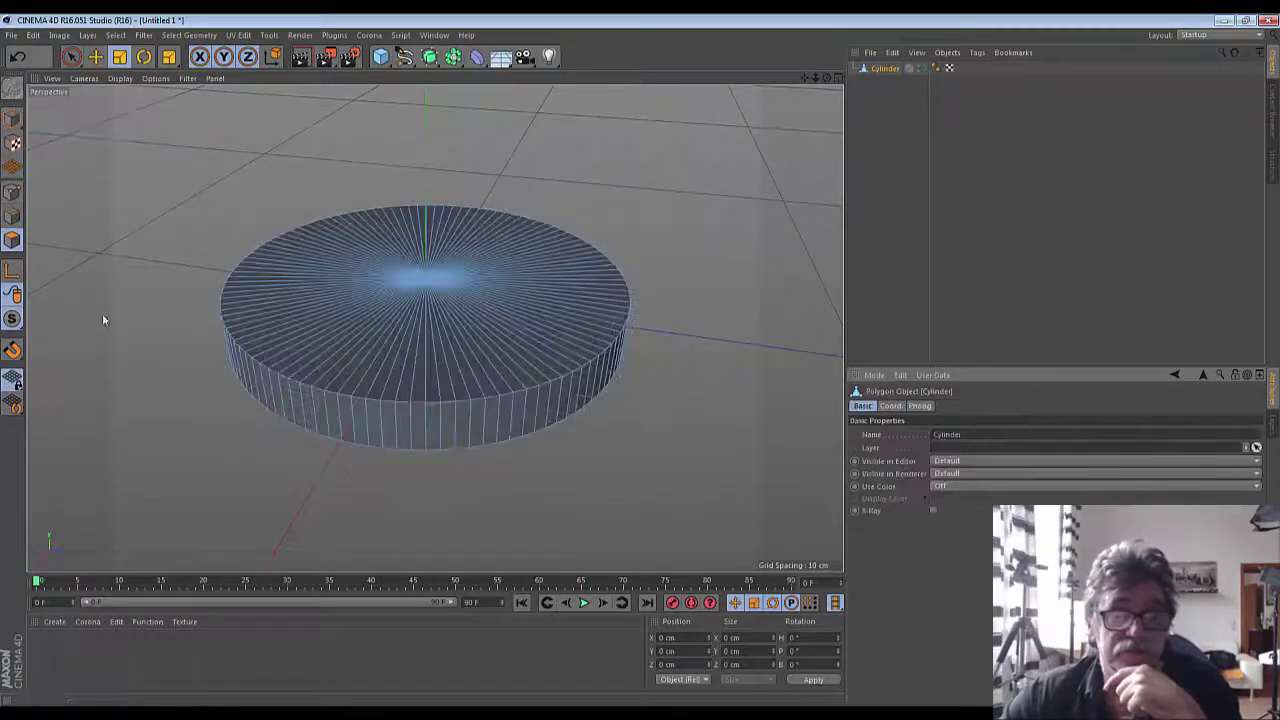
{"action": "left_click", "coordinate": [415, 440]}
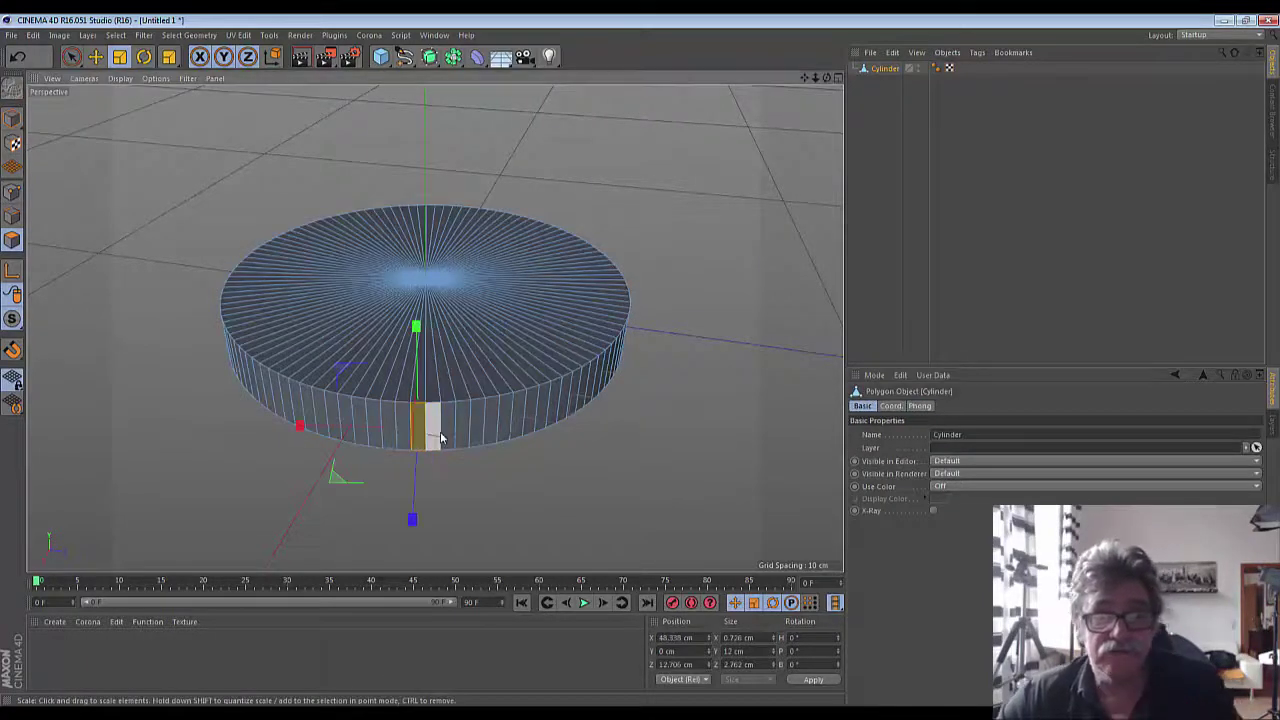
{"action": "left_click", "coordinate": [449, 436], "text": "shift"}
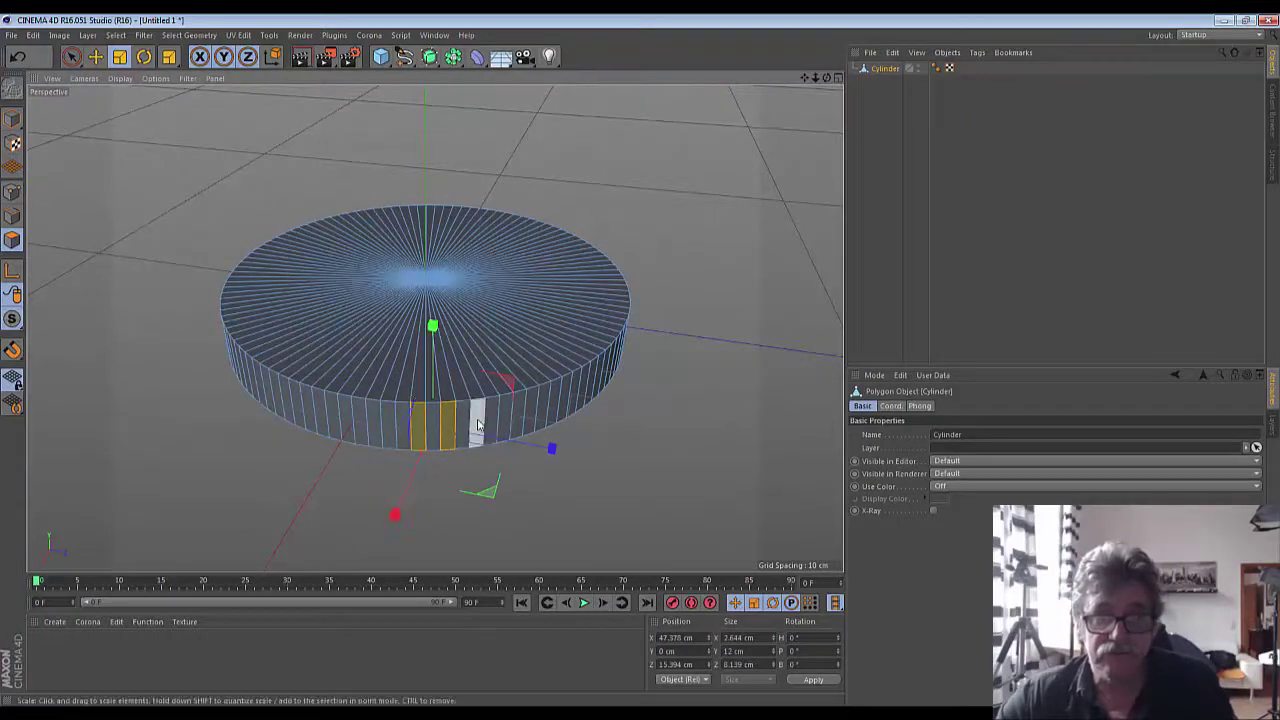
{"action": "left_click", "coordinate": [478, 428], "text": "shift"}
{"action": "left_click", "coordinate": [503, 423], "text": "shift"}
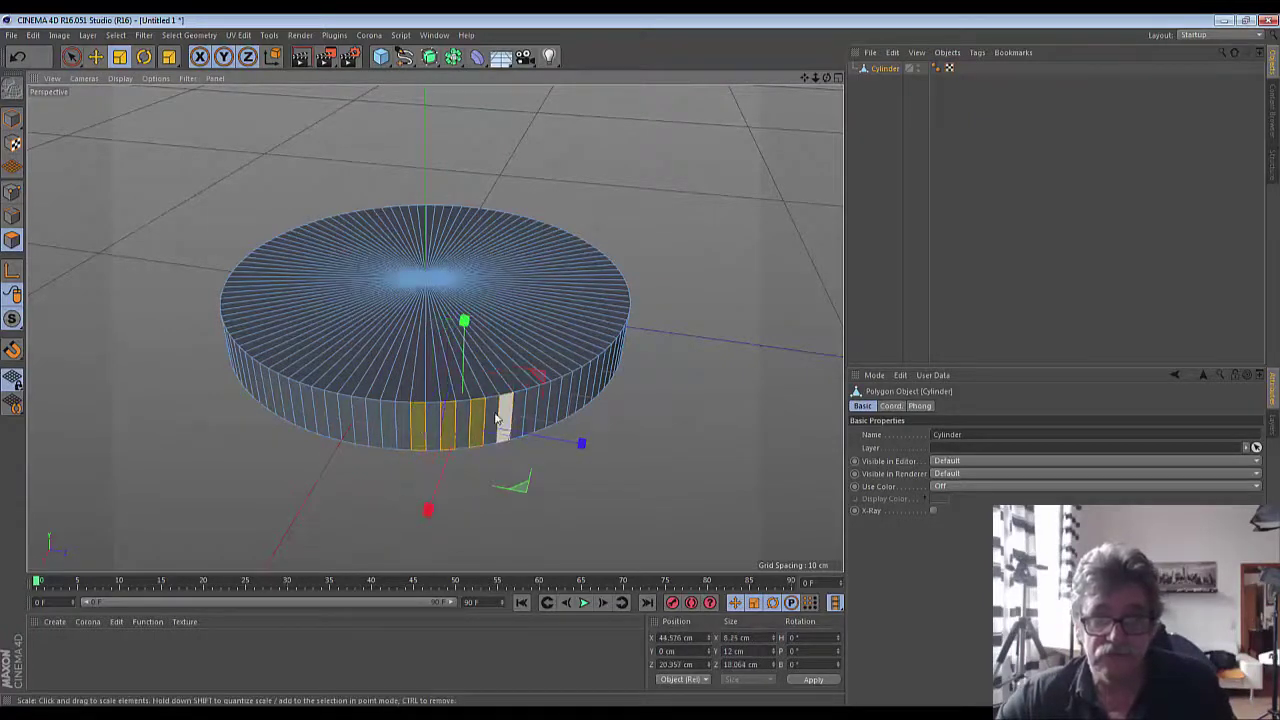
{"action": "left_click", "coordinate": [386, 430], "text": "shift"}
{"action": "left_click", "coordinate": [362, 425], "text": "shift"}
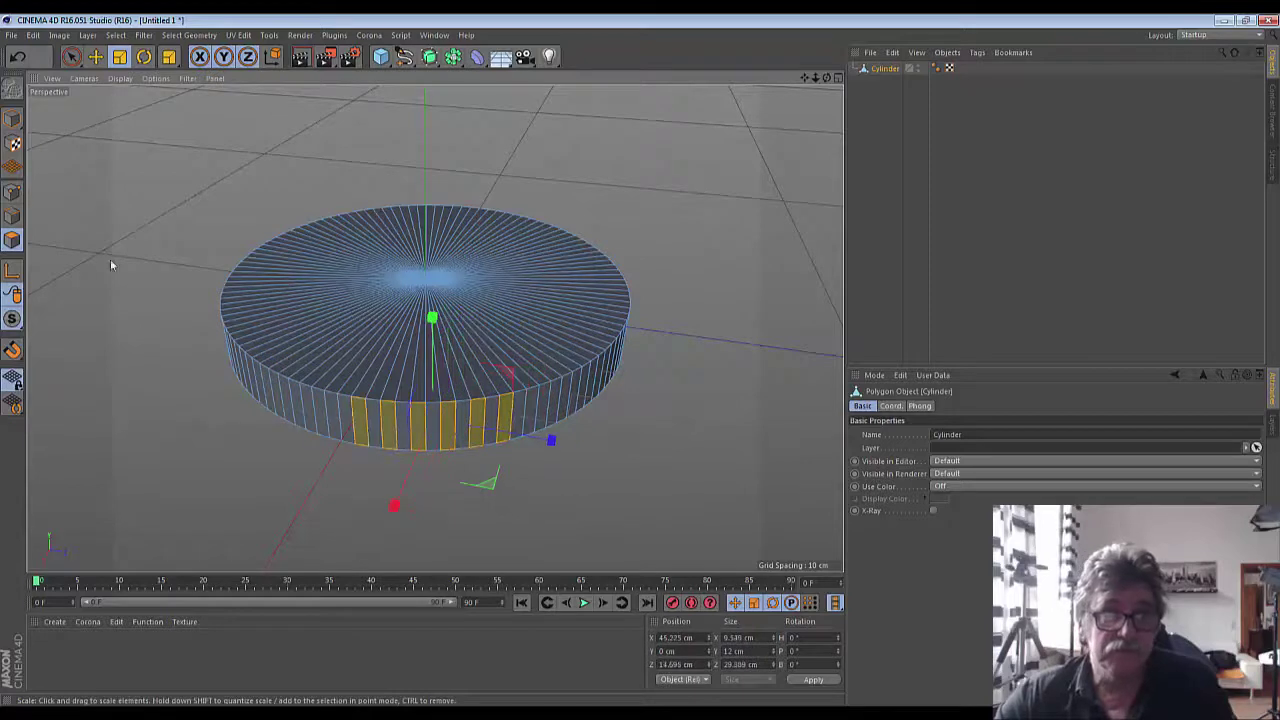
- Use Live Selection to extend the alternating polygon stripes left and right around the rim
{"action": "left_click_drag", "start_coordinate": [71, 56], "coordinate": [118, 79]}
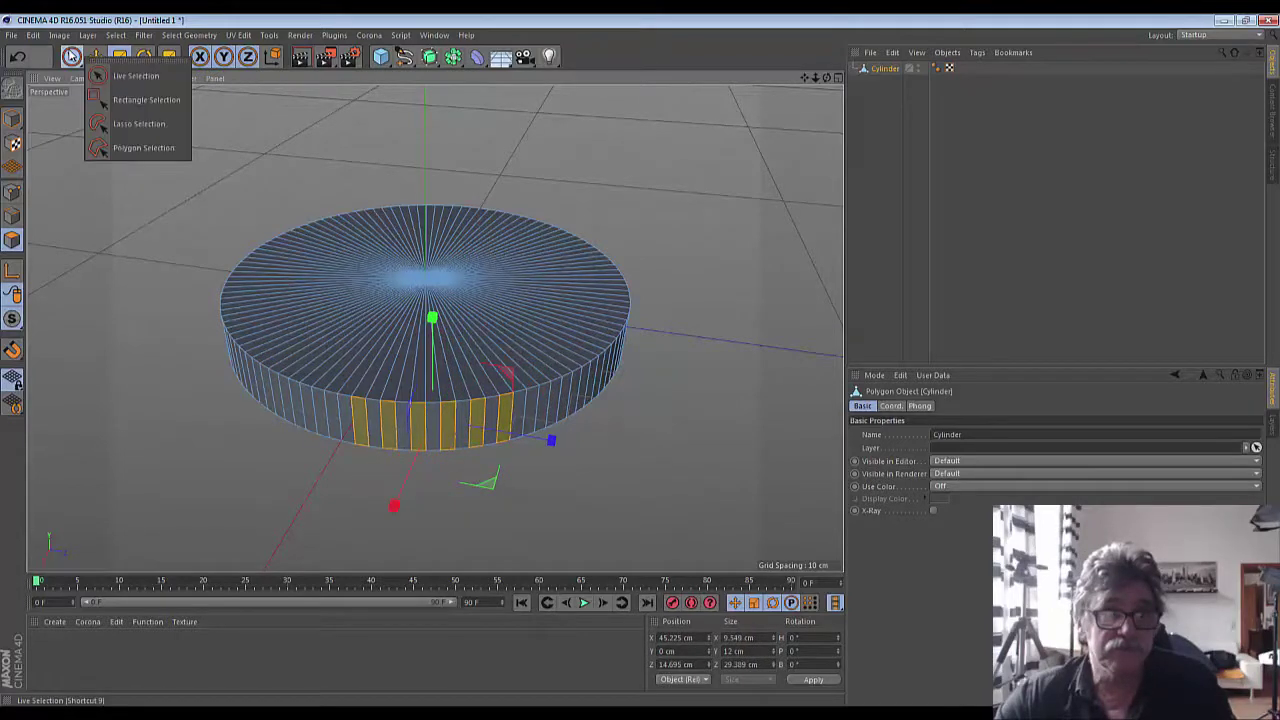
{"action": "left_click", "coordinate": [118, 80]}
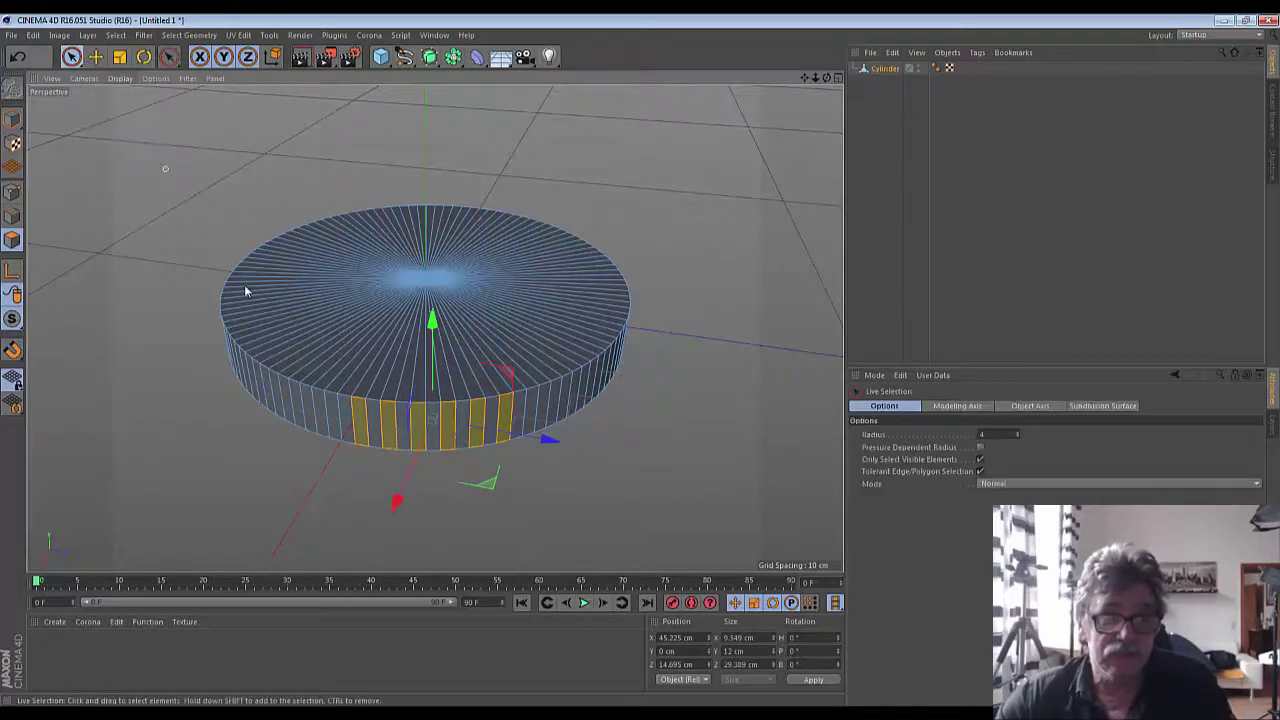
{"action": "left_click", "coordinate": [332, 441], "text": "shift"}
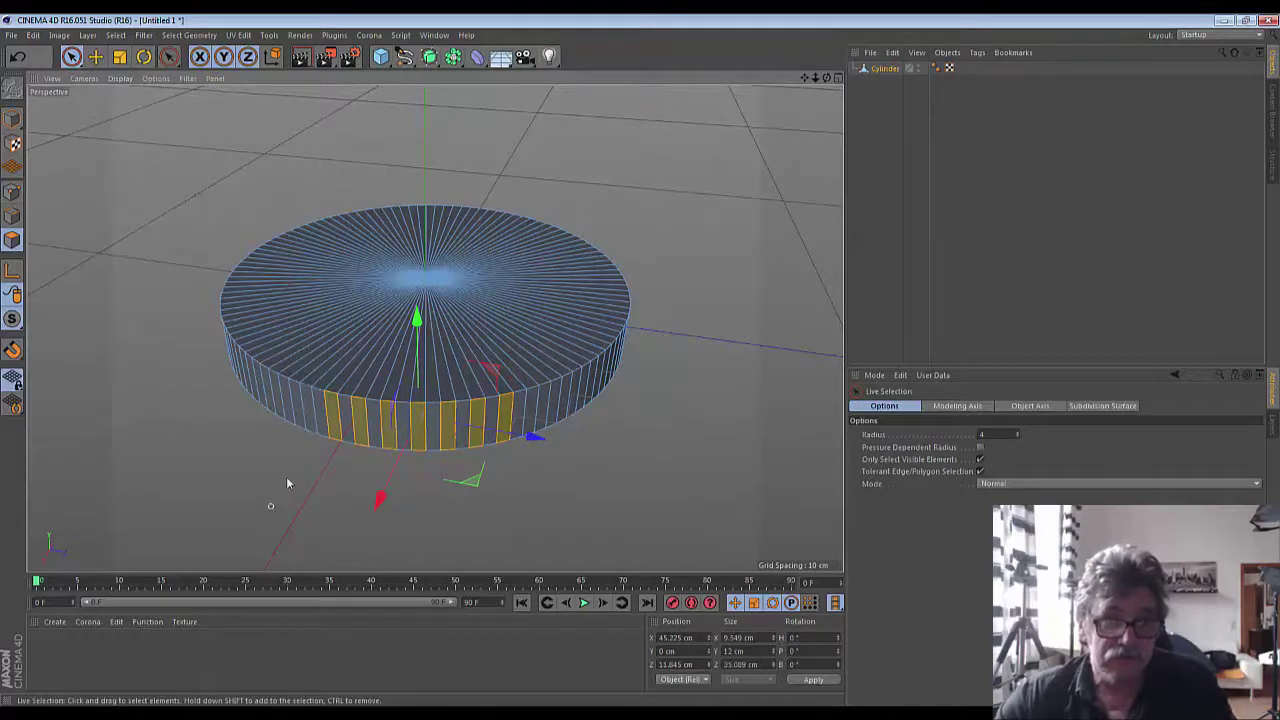
{"action": "left_click", "coordinate": [300, 418], "text": "shift"}
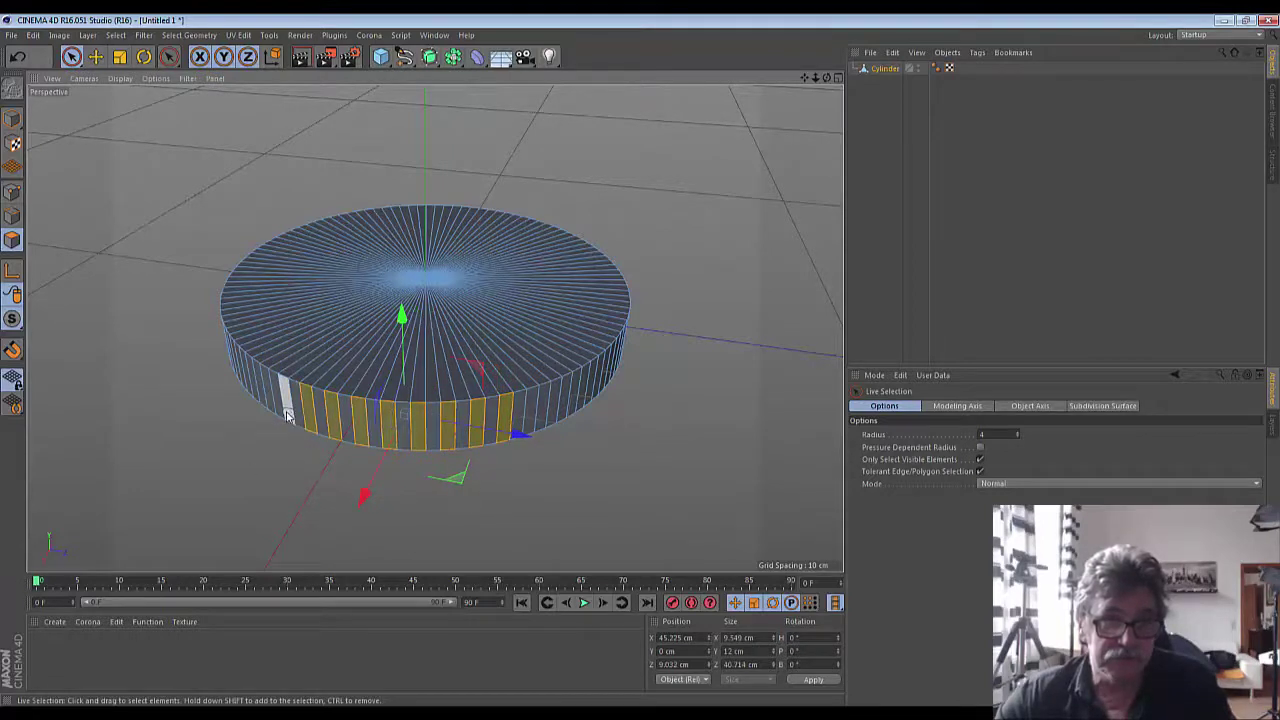
{"action": "left_click", "coordinate": [285, 414], "text": "shift"}
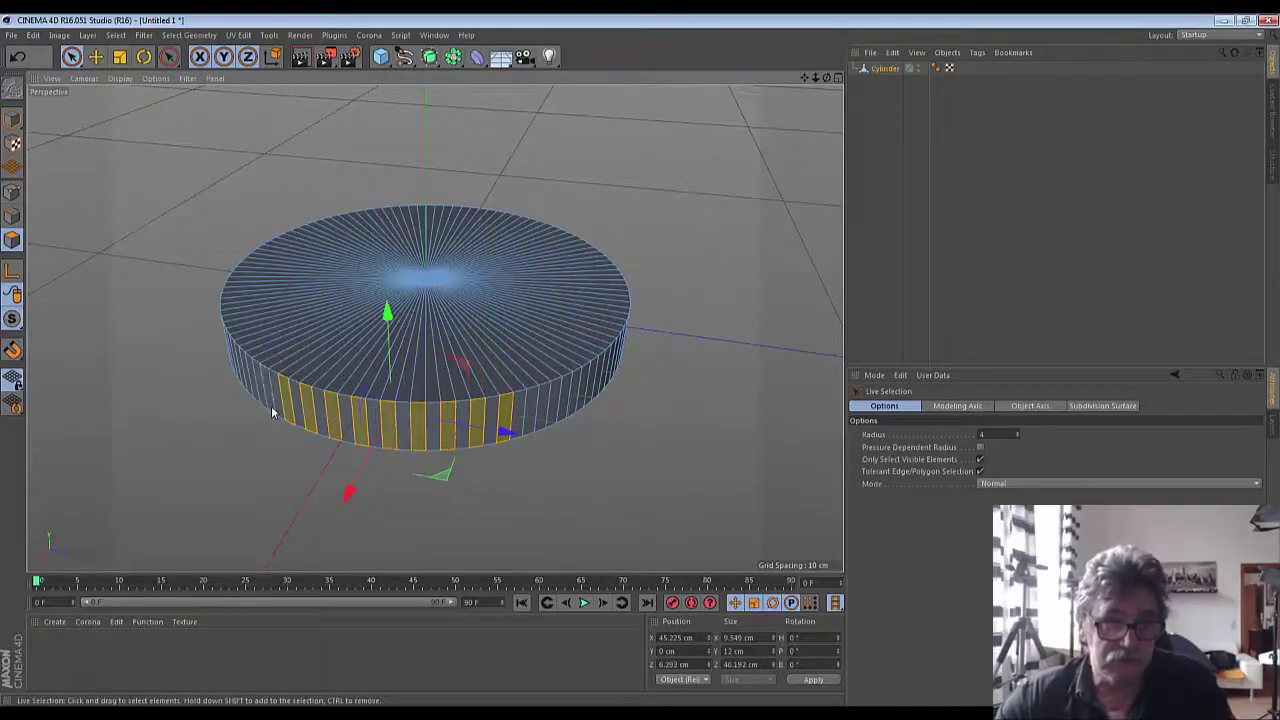
{"action": "left_click", "coordinate": [272, 413], "text": "shift"}
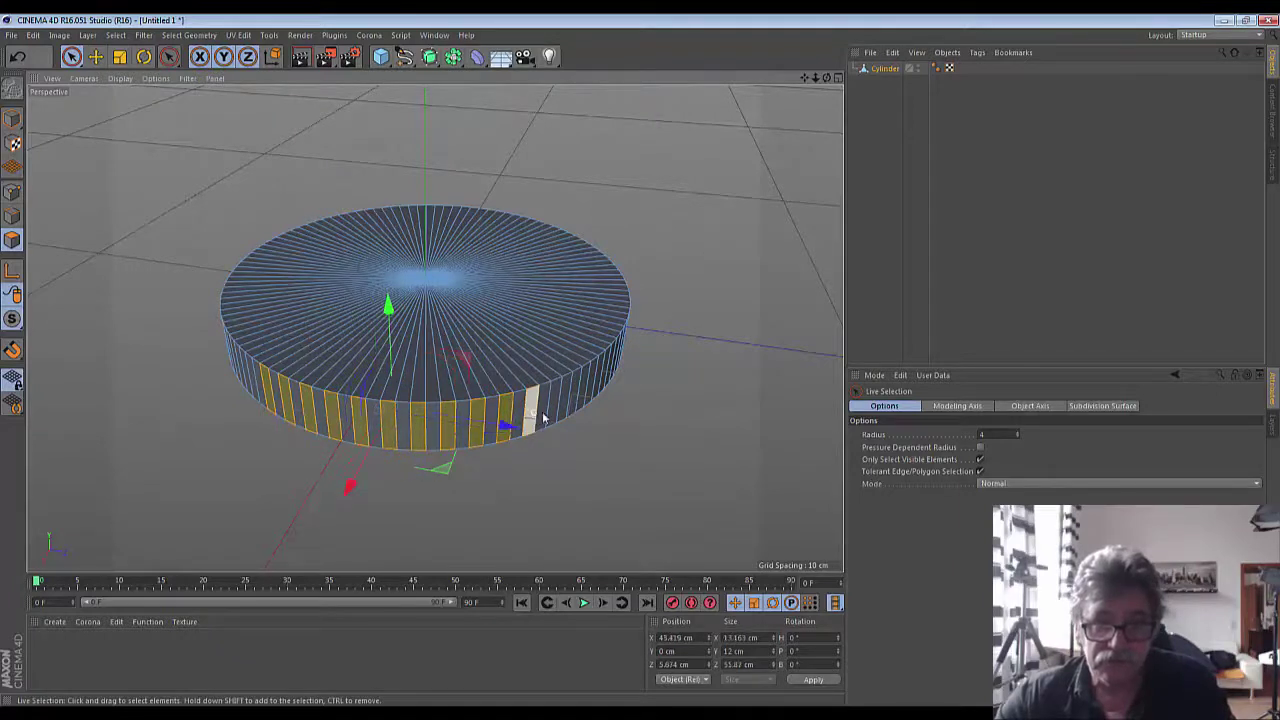
{"action": "left_click", "coordinate": [550, 416], "text": "shift"}
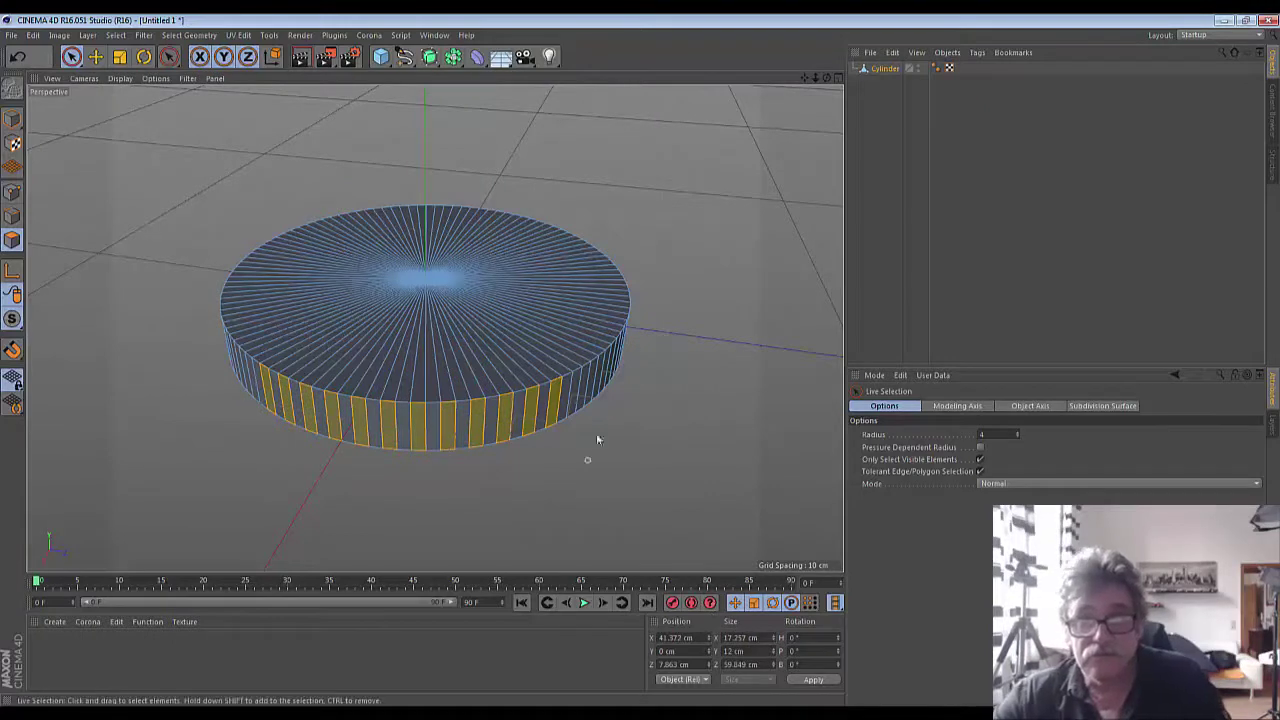
{"action": "left_click_drag", "start_coordinate": [577, 392], "coordinate": [596, 382], "text": "shift"}
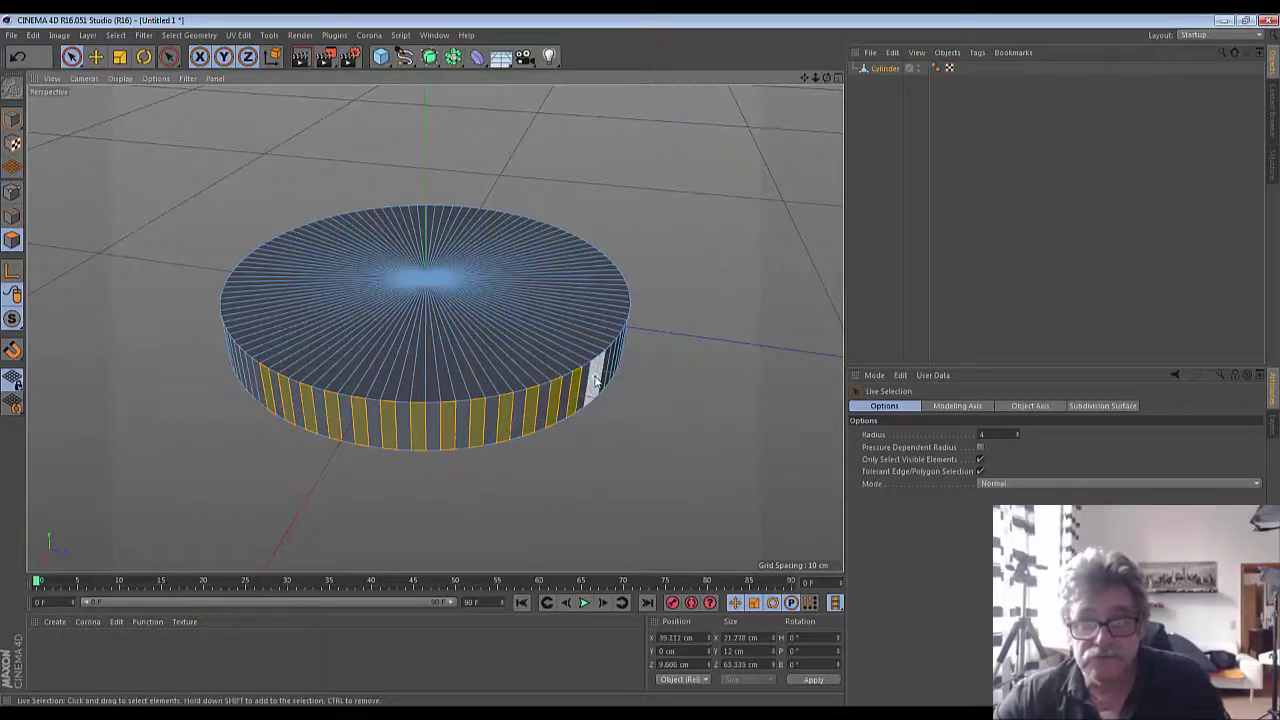
{"action": "left_click", "coordinate": [592, 384], "text": "shift"}
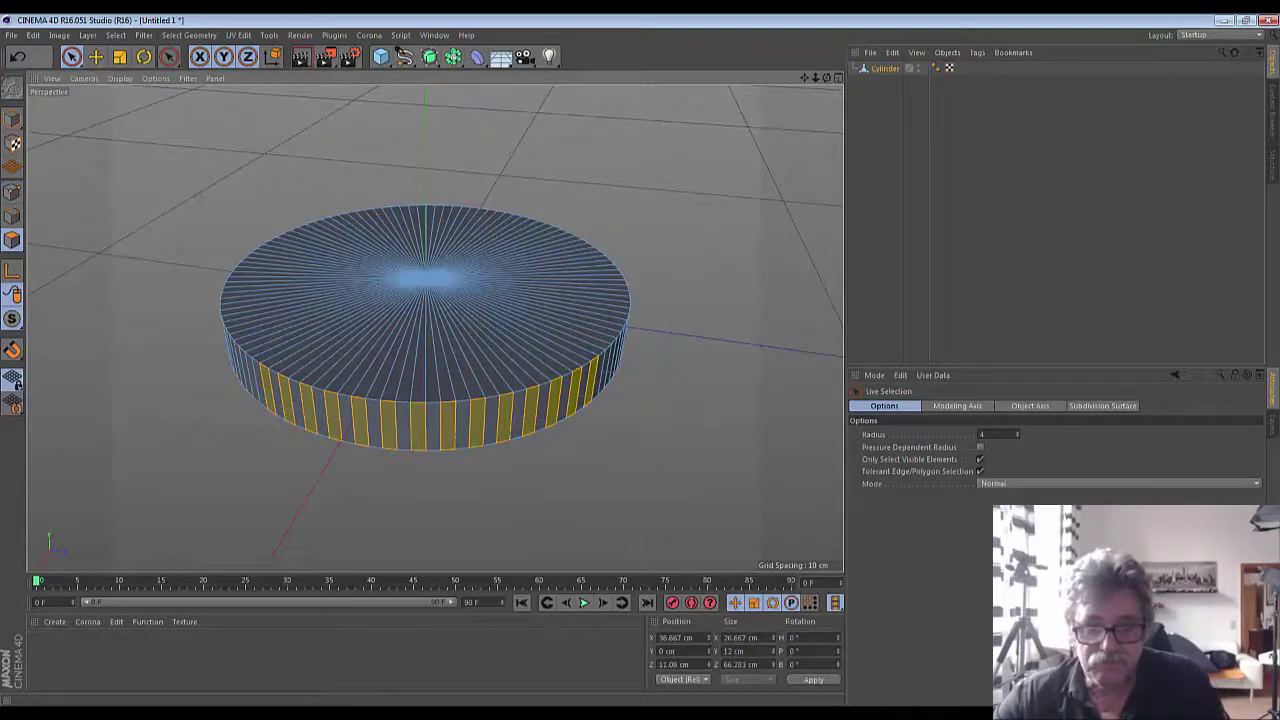
- Orbit around the cylinder to check the alternating stripes from the side and top
{"action": "key", "text": "F9"}
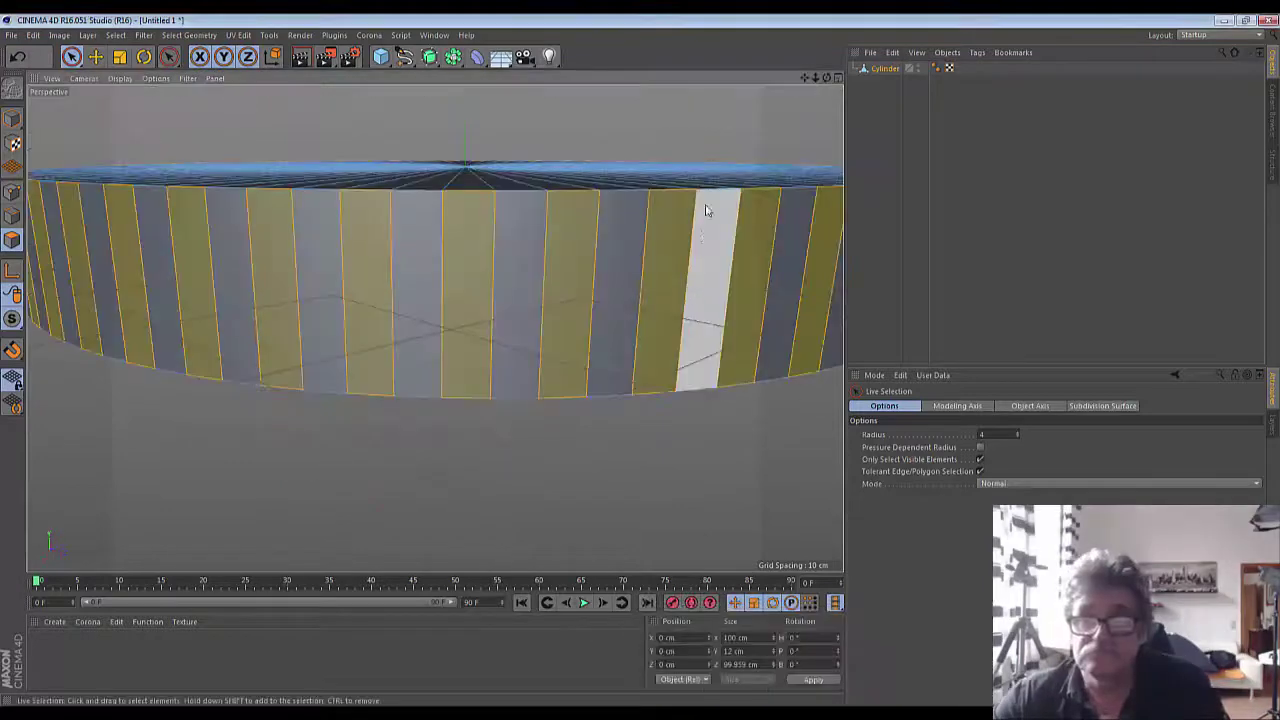
{"action": "mouse_move", "coordinate": [825, 82]}
{"action": "left_mouse_down"}
{"action": "mouse_move", "coordinate": [468, 305]}
{"action": "mouse_move", "coordinate": [406, 368]}
{"action": "left_mouse_up"}
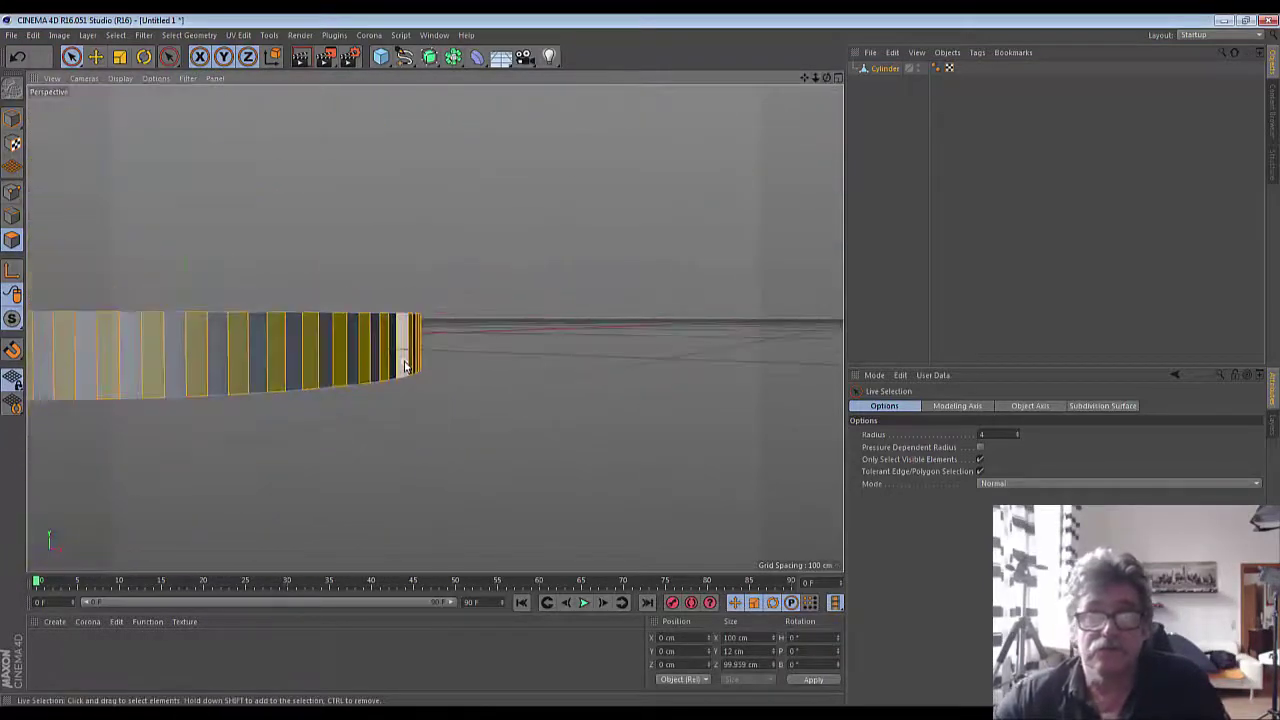
{"action": "left_click_drag", "start_coordinate": [808, 80], "coordinate": [720, 130]}
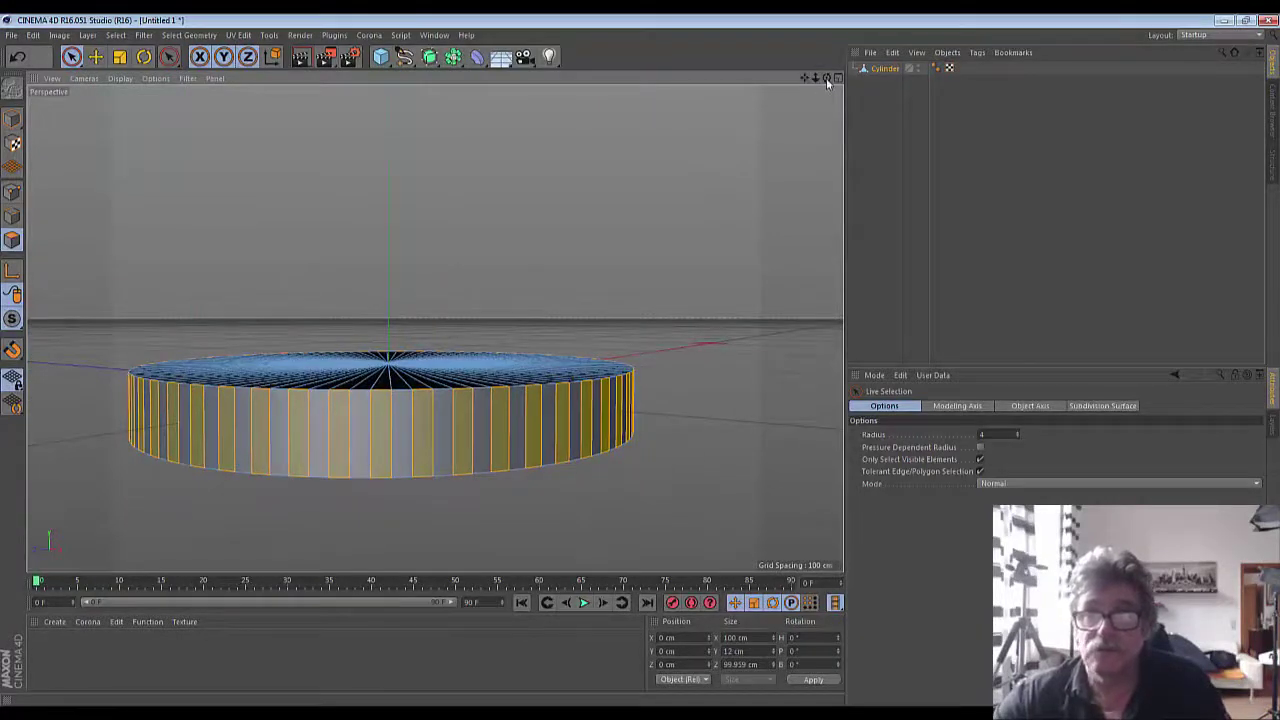
{"action": "left_click_drag", "start_coordinate": [827, 83], "coordinate": [827, 140]}
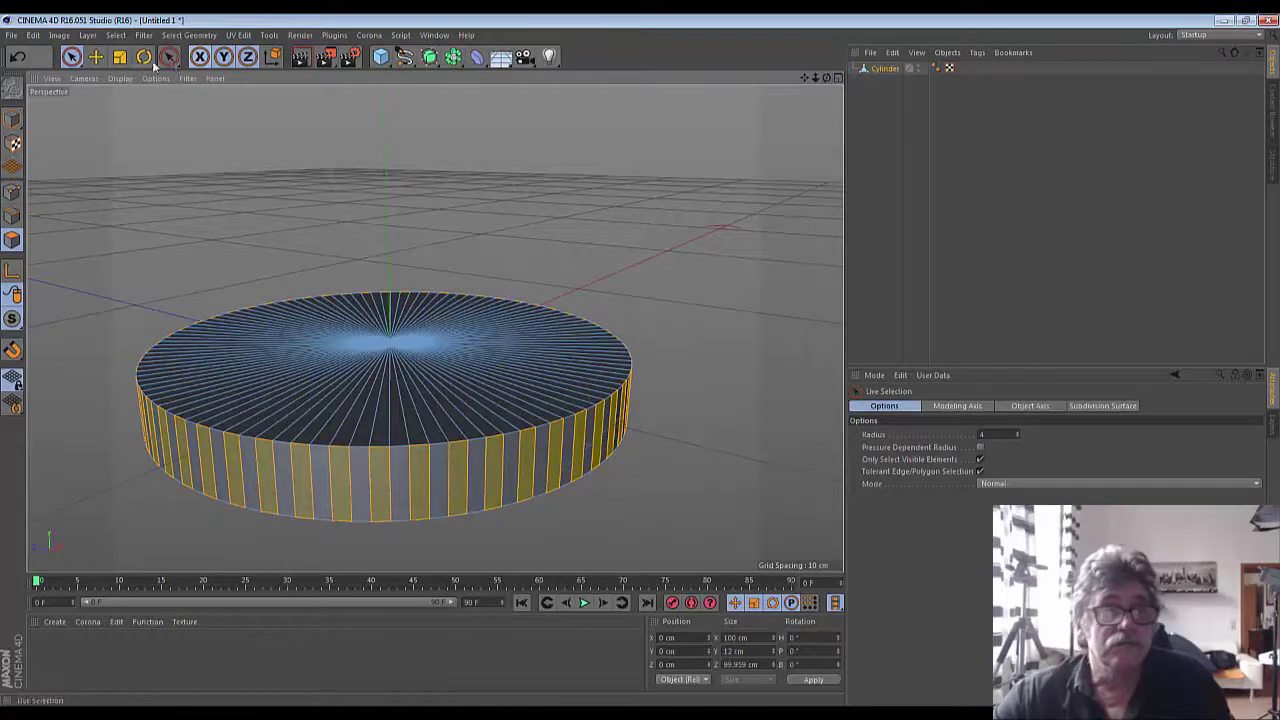
{"action": "left_click", "coordinate": [120, 58]}
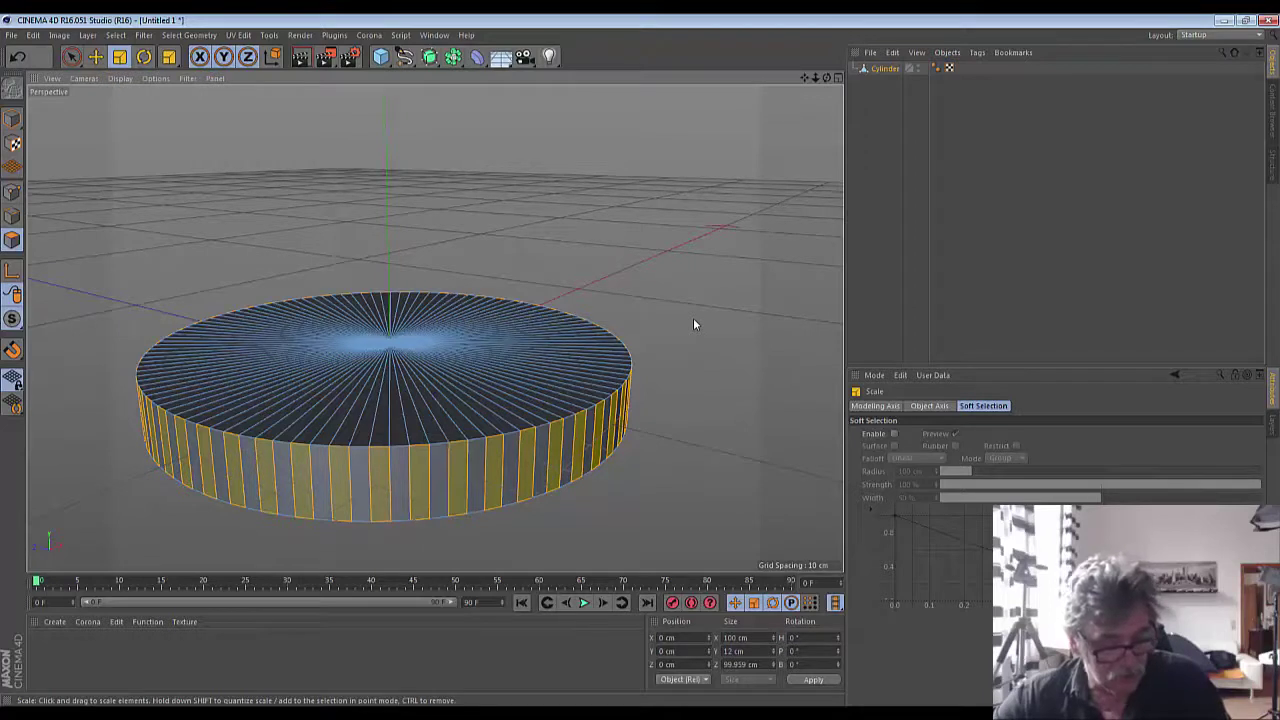
- Bevel the alternating rim polygons with a Round 0.58 cm offset to form gear teeth
{"action": "left_click_drag", "start_coordinate": [693, 323], "coordinate": [710, 323]}
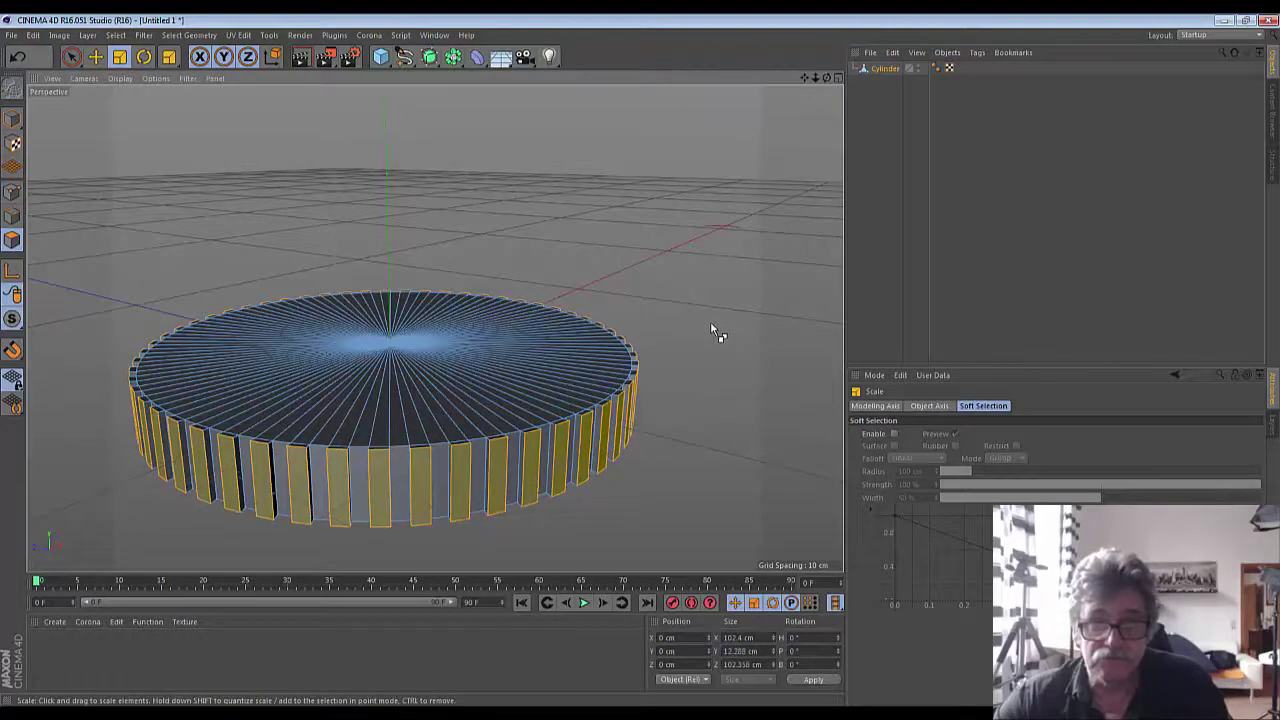
{"action": "right_click", "coordinate": [788, 322]}
{"action": "left_click", "coordinate": [815, 399]}
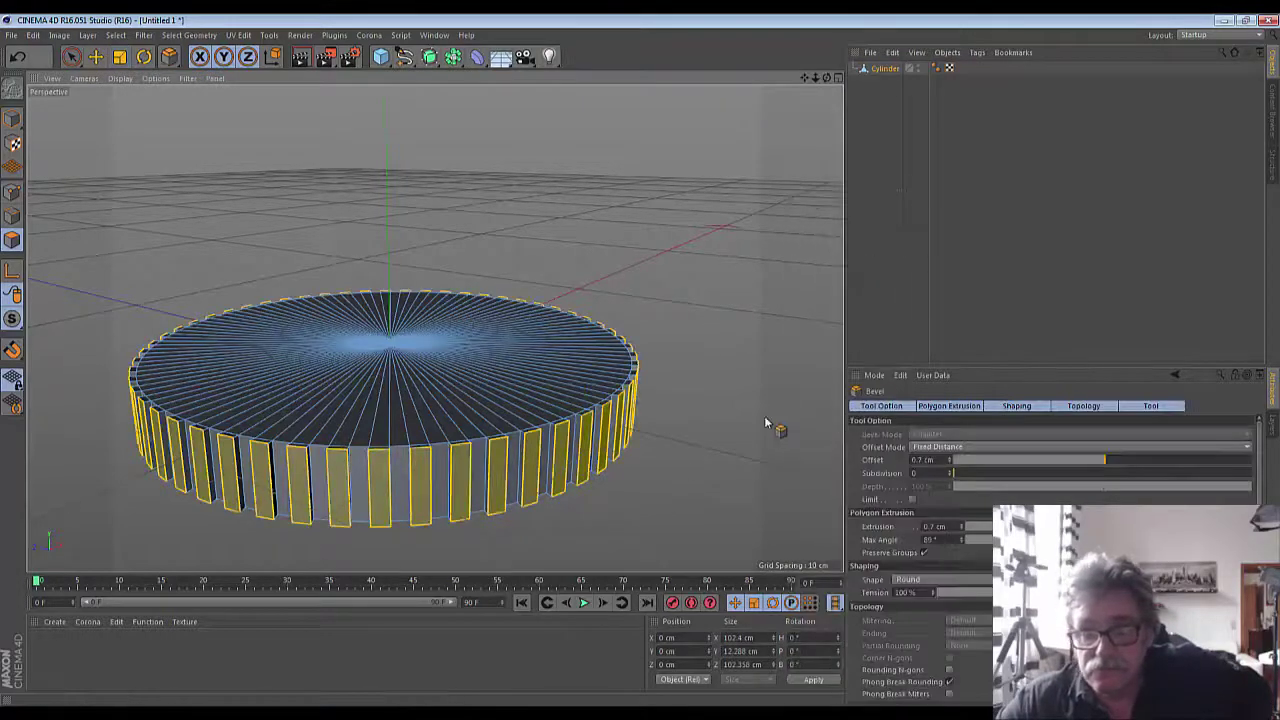
{"action": "left_click_drag", "start_coordinate": [700, 400], "coordinate": [660, 400]}
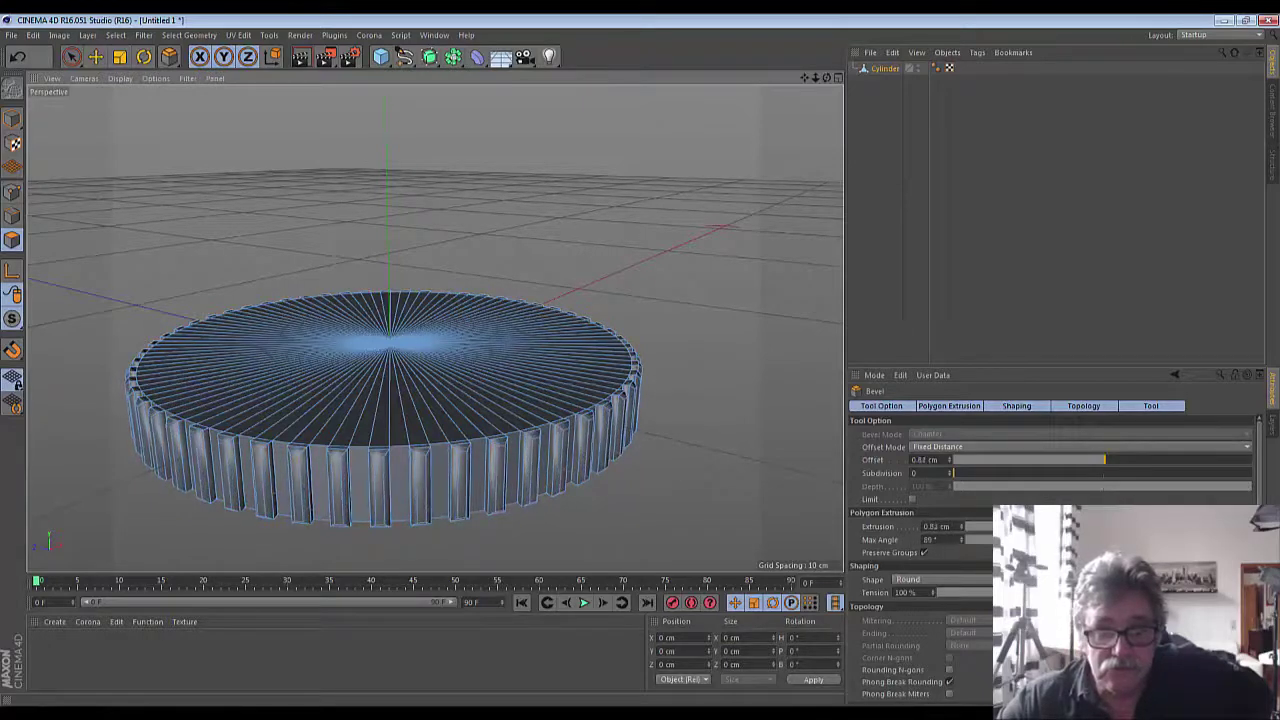
{"action": "left_click_drag", "start_coordinate": [660, 400], "coordinate": [682, 501]}
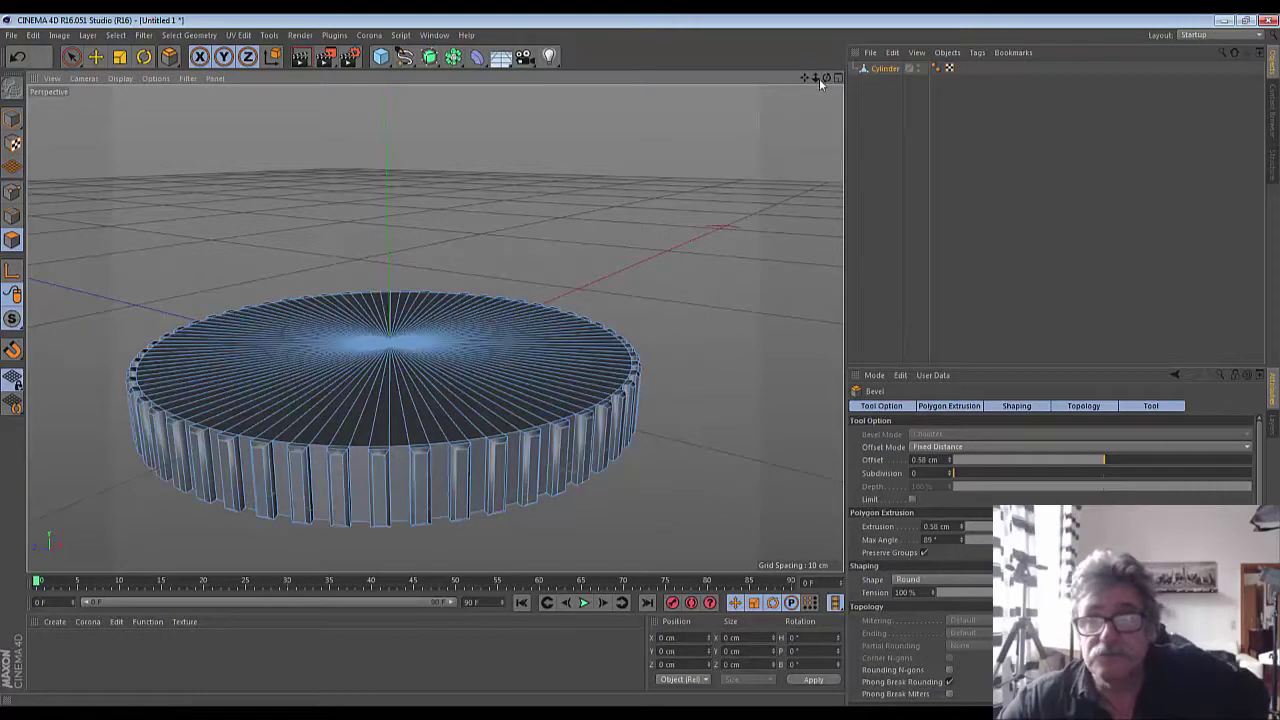
{"action": "left_click_drag", "start_coordinate": [827, 80], "coordinate": [435, 328]}
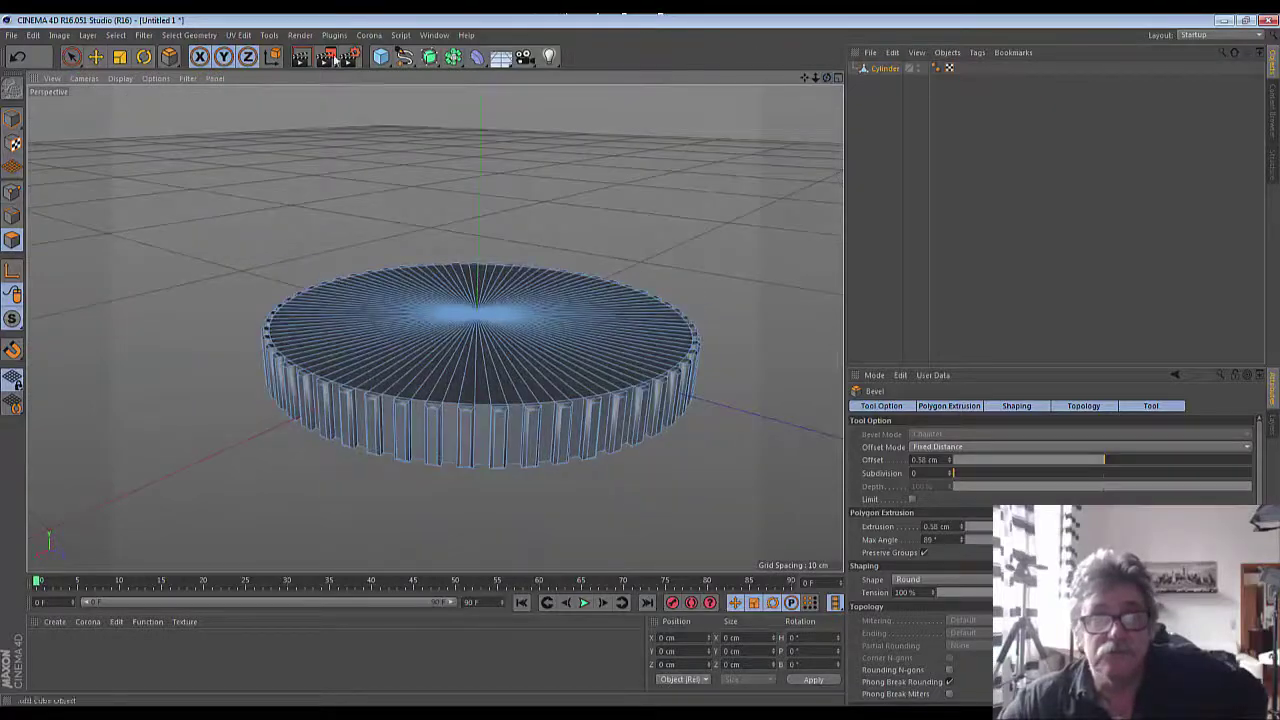
{"action": "left_click", "coordinate": [300, 57]}
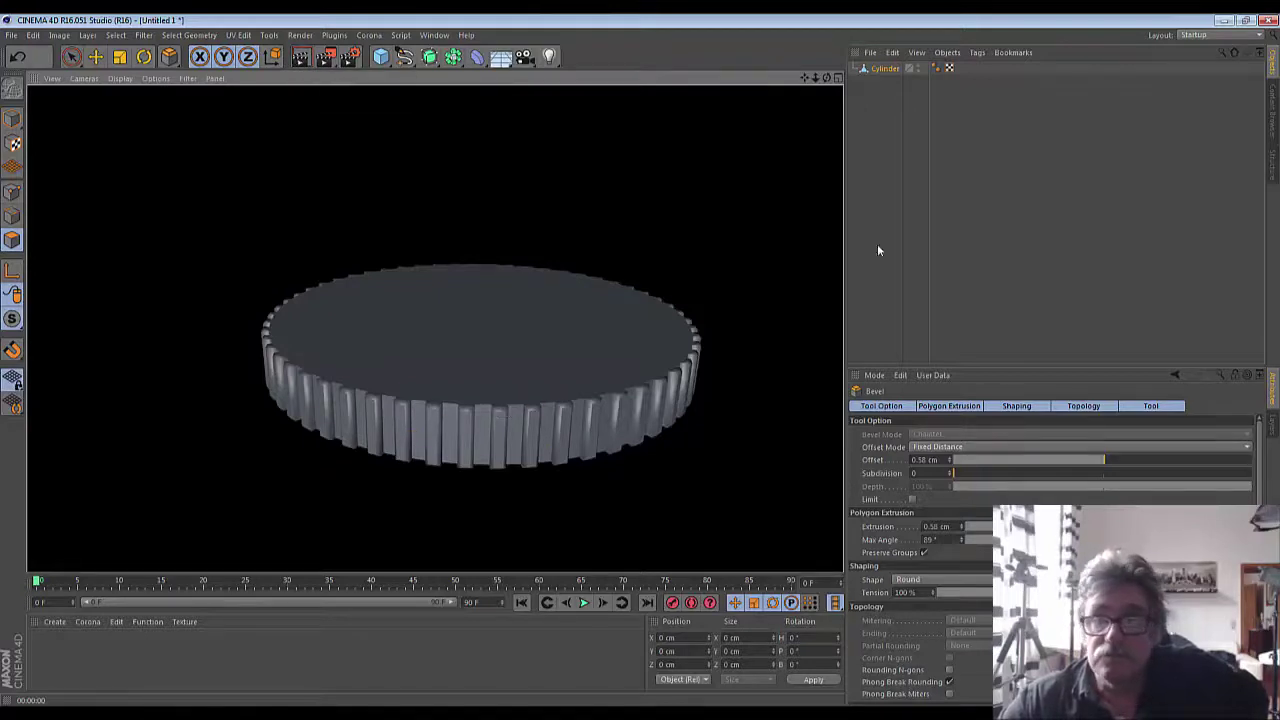
{"action": "left_click", "coordinate": [936, 68]}
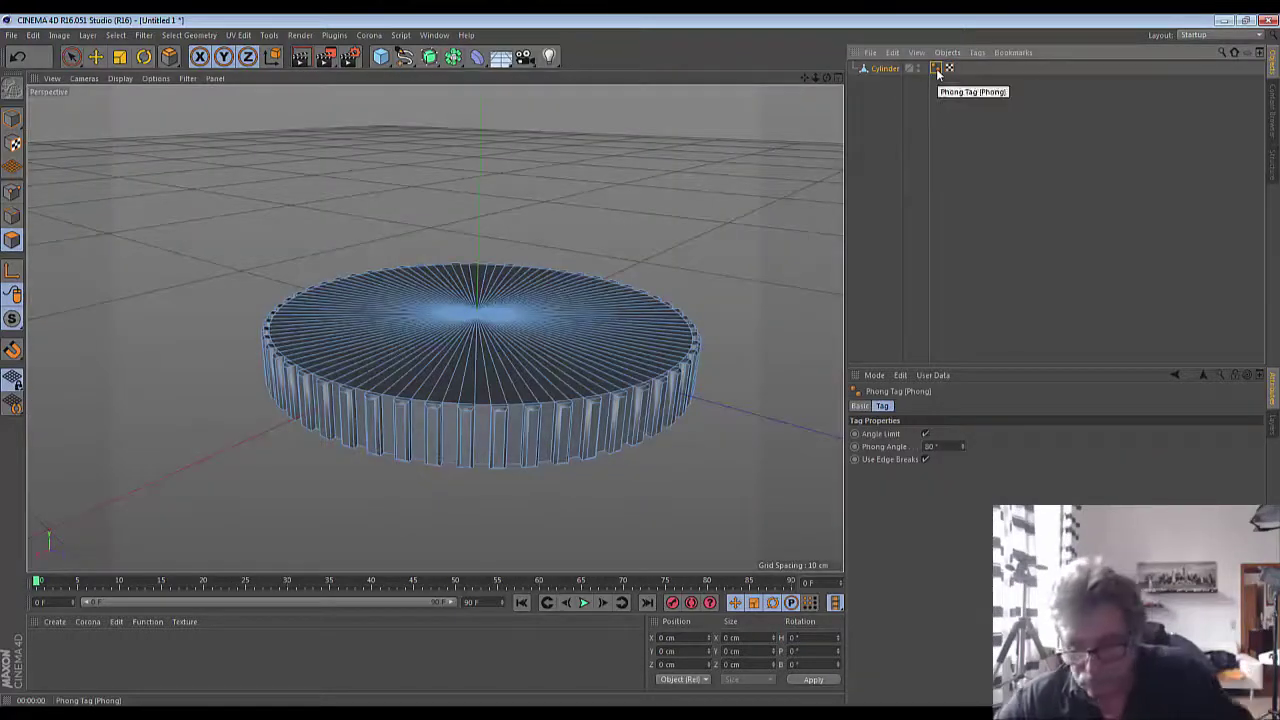
{"action": "left_click", "coordinate": [940, 110]}
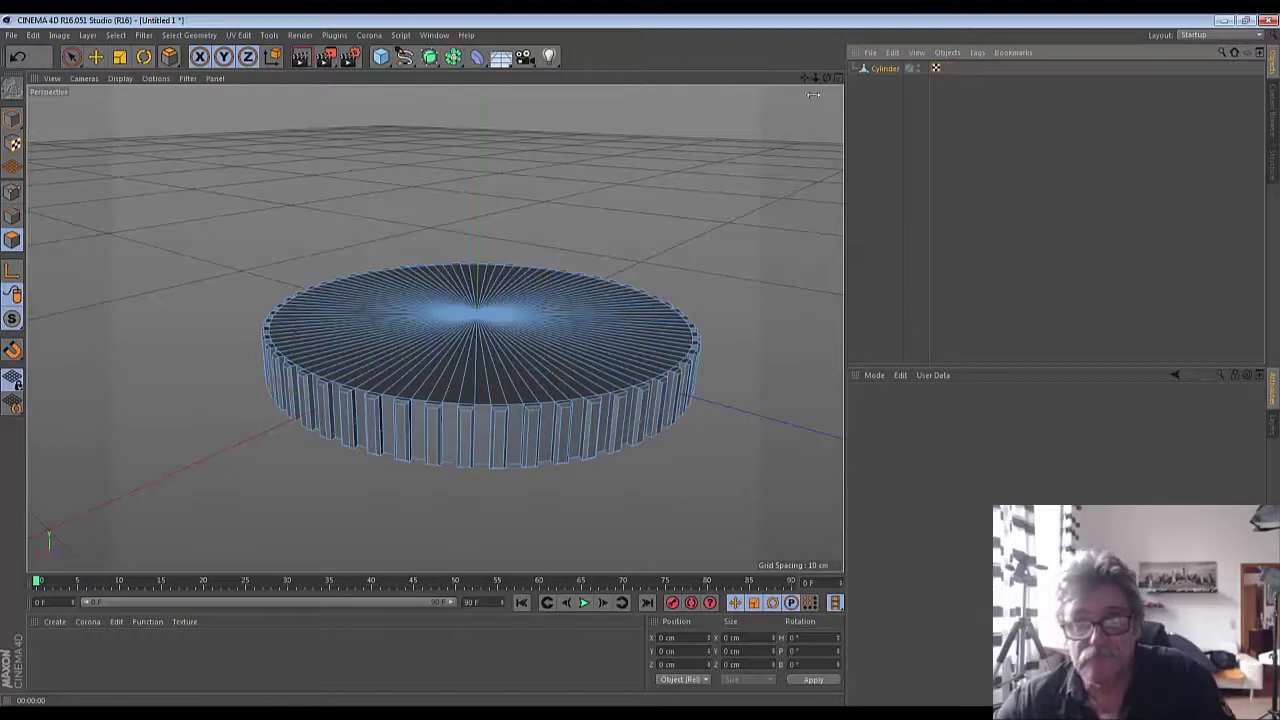
{"action": "left_click", "coordinate": [303, 66]}
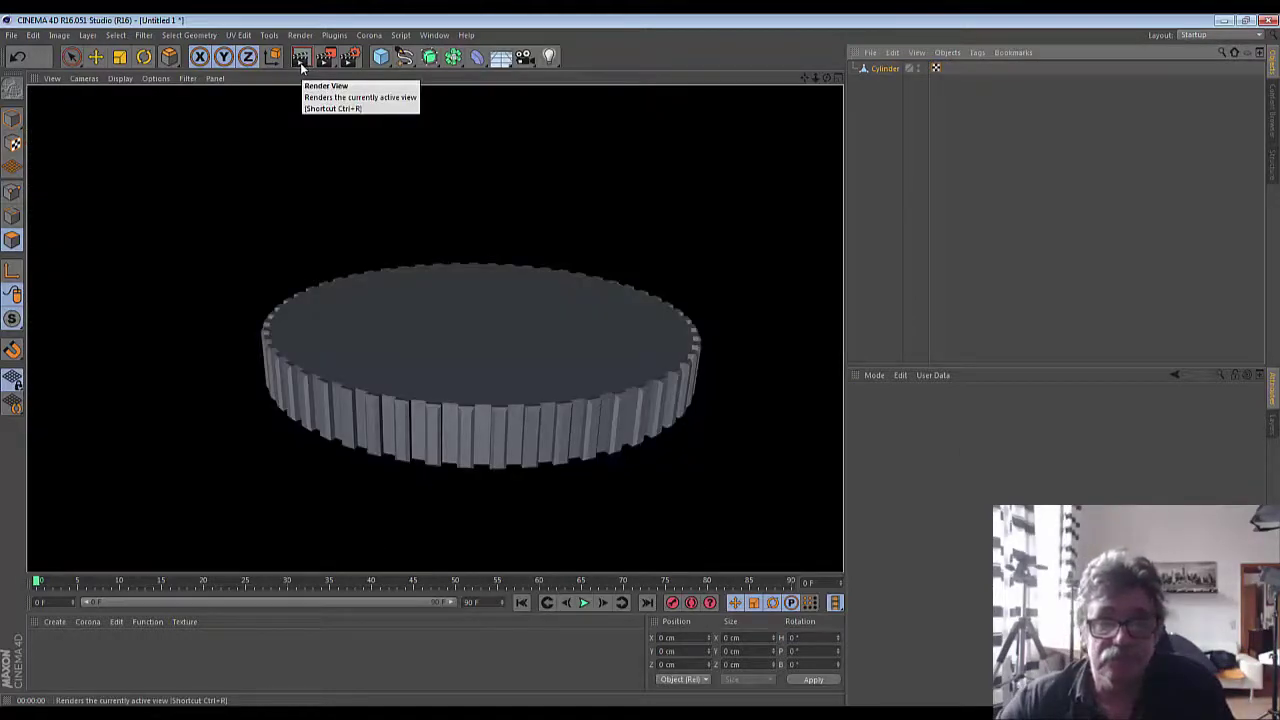
{"action": "left_click", "coordinate": [717, 268]}
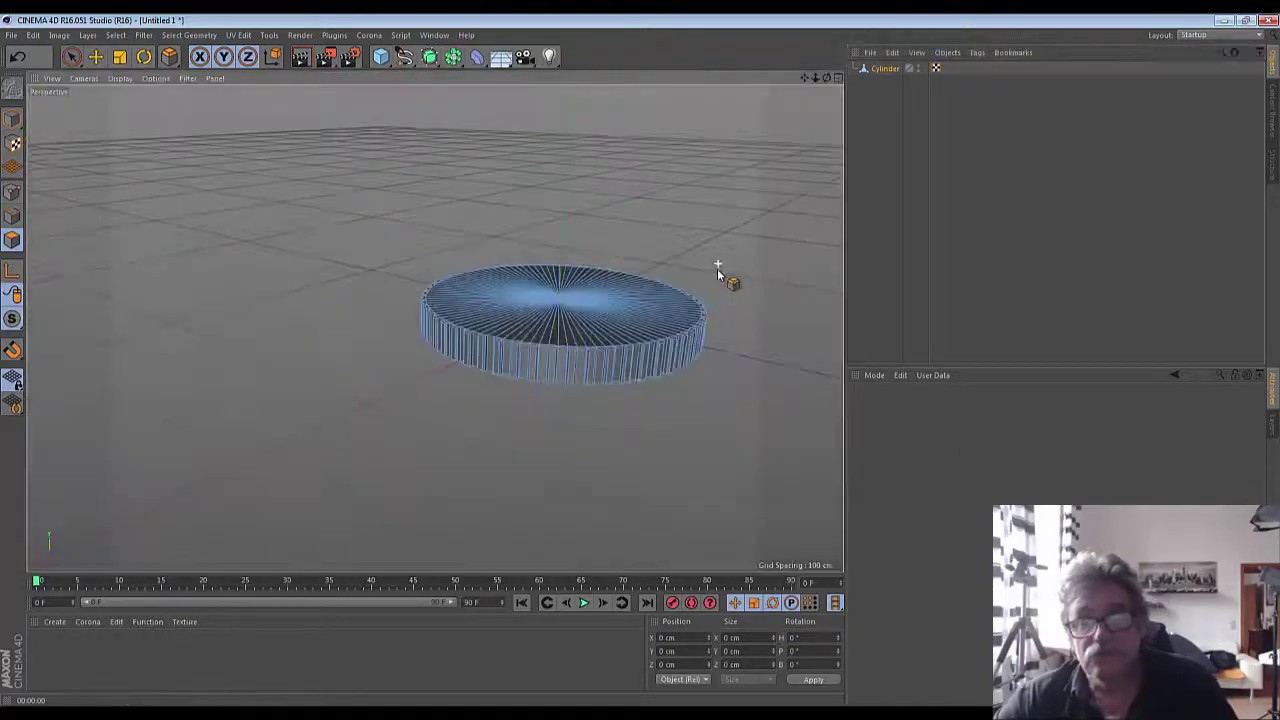
{"action": "left_click_drag", "start_coordinate": [812, 80], "coordinate": [700, 110]}
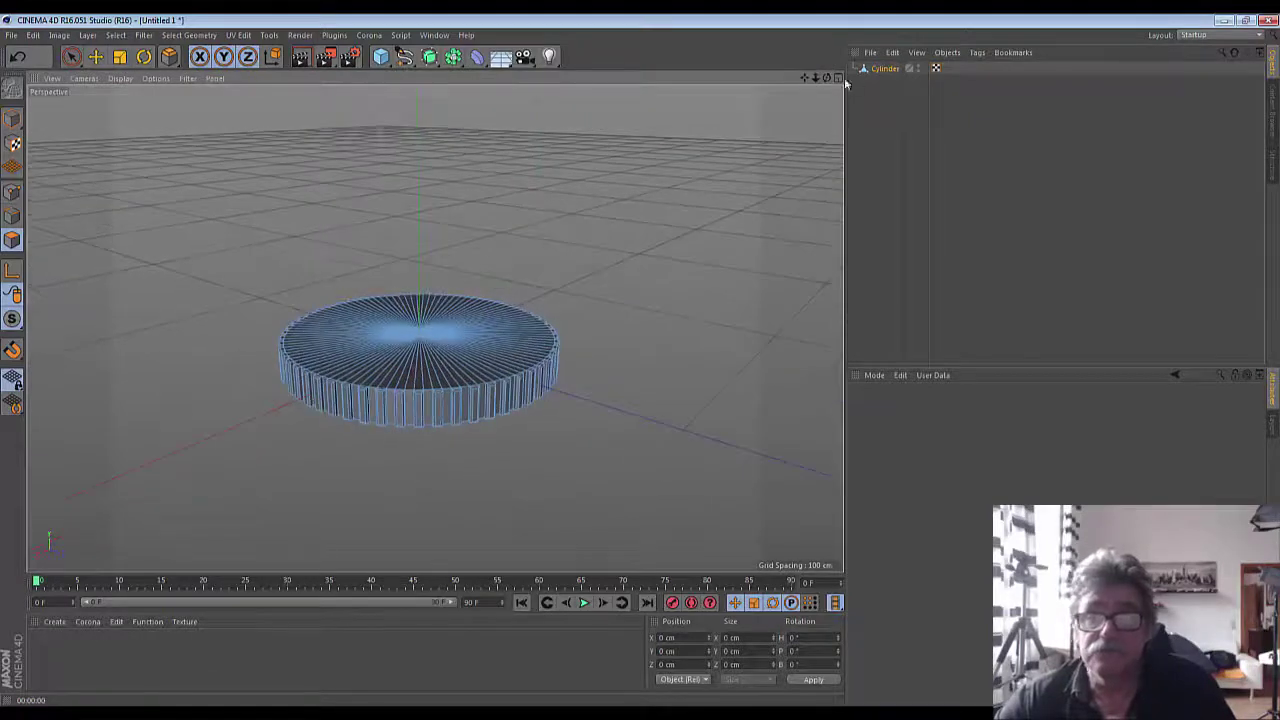
- Hide the cylinder in the viewport and bring up the installed plugins list
{"action": "left_click", "coordinate": [918, 69]}
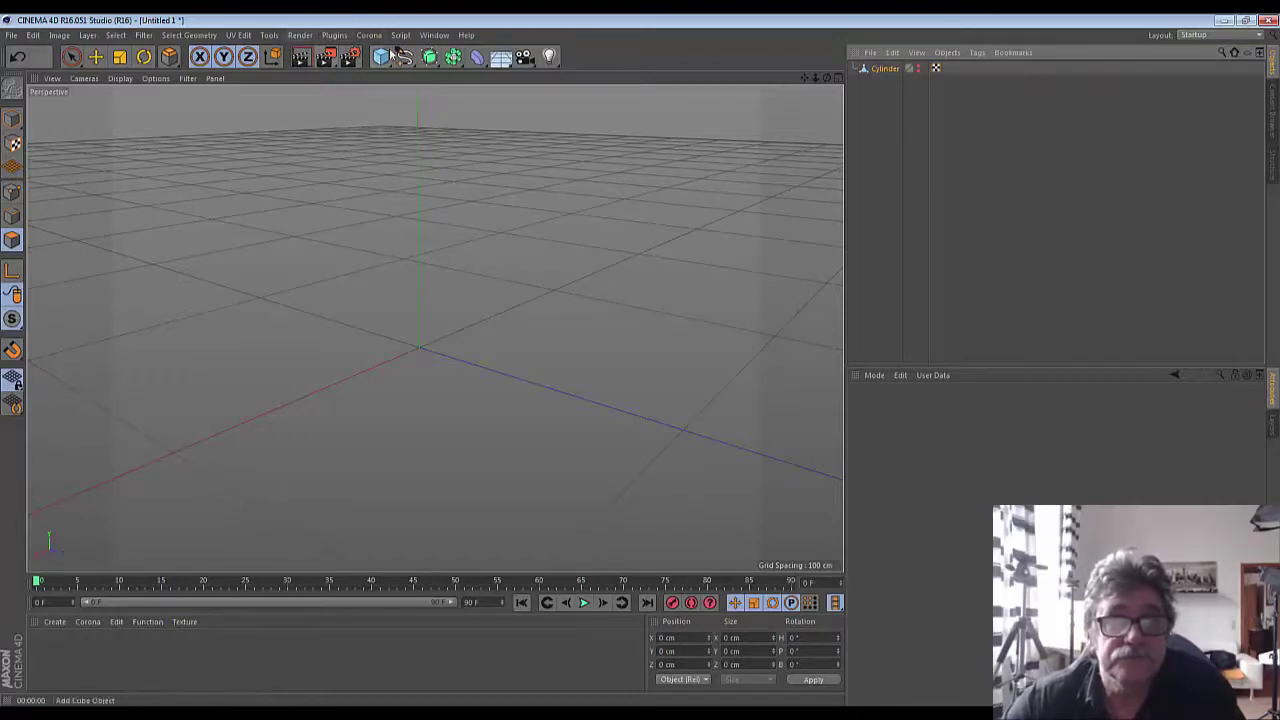
{"action": "left_click", "coordinate": [328, 37]}
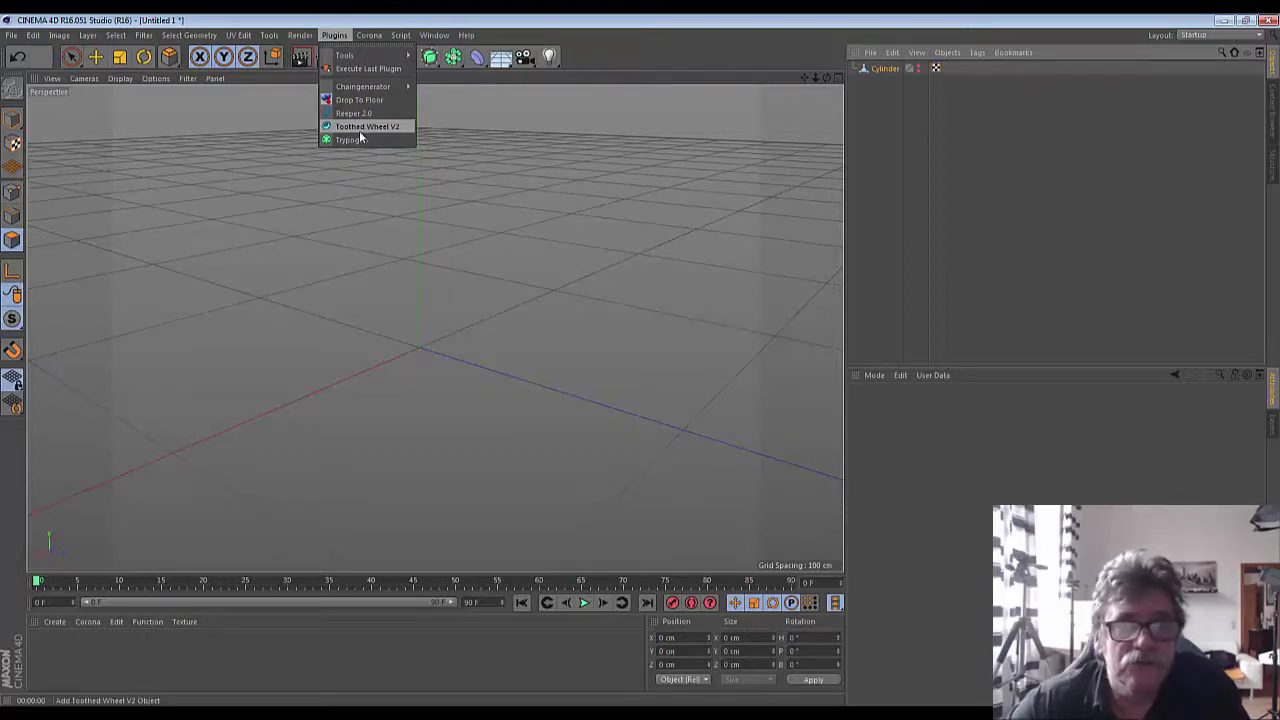
- Add a Toothed Wheel V2 gear with 54 teeth and 4 cm upper tooth length
{"action": "left_click", "coordinate": [360, 130]}
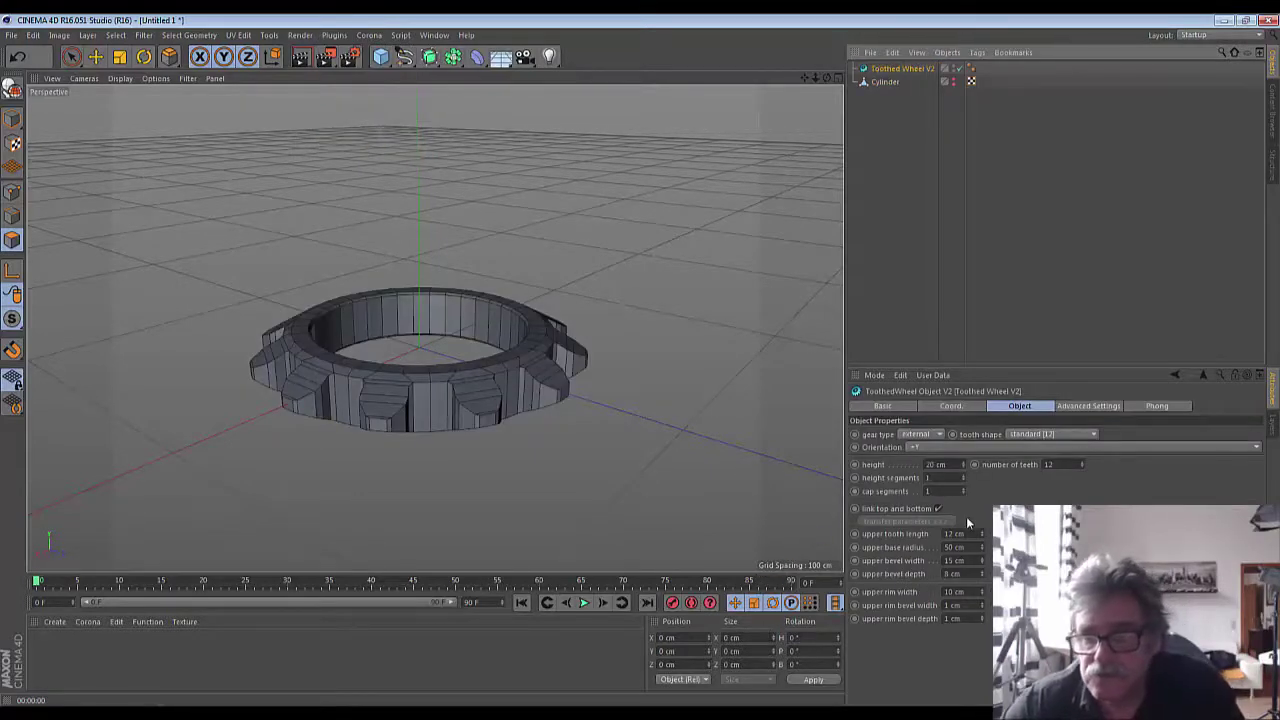
{"action": "left_click_drag", "start_coordinate": [981, 536], "coordinate": [981, 570]}
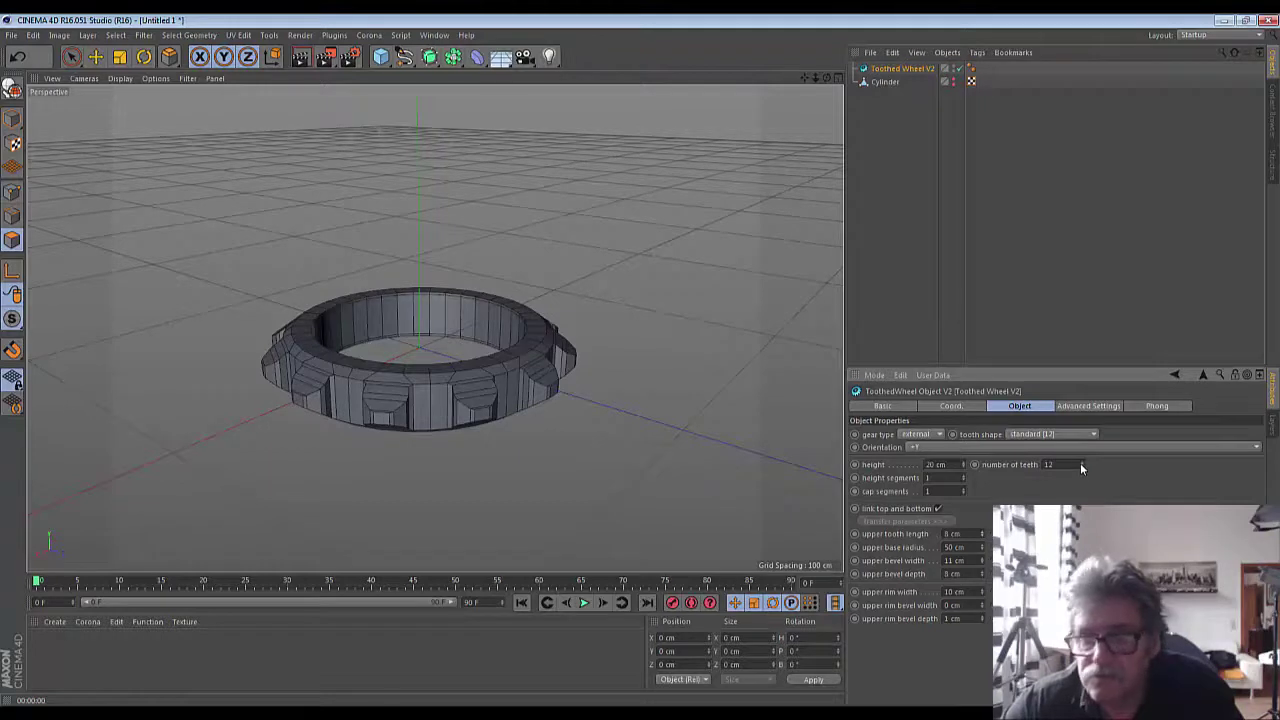
{"action": "left_click_drag", "start_coordinate": [1081, 464], "coordinate": [1081, 420]}
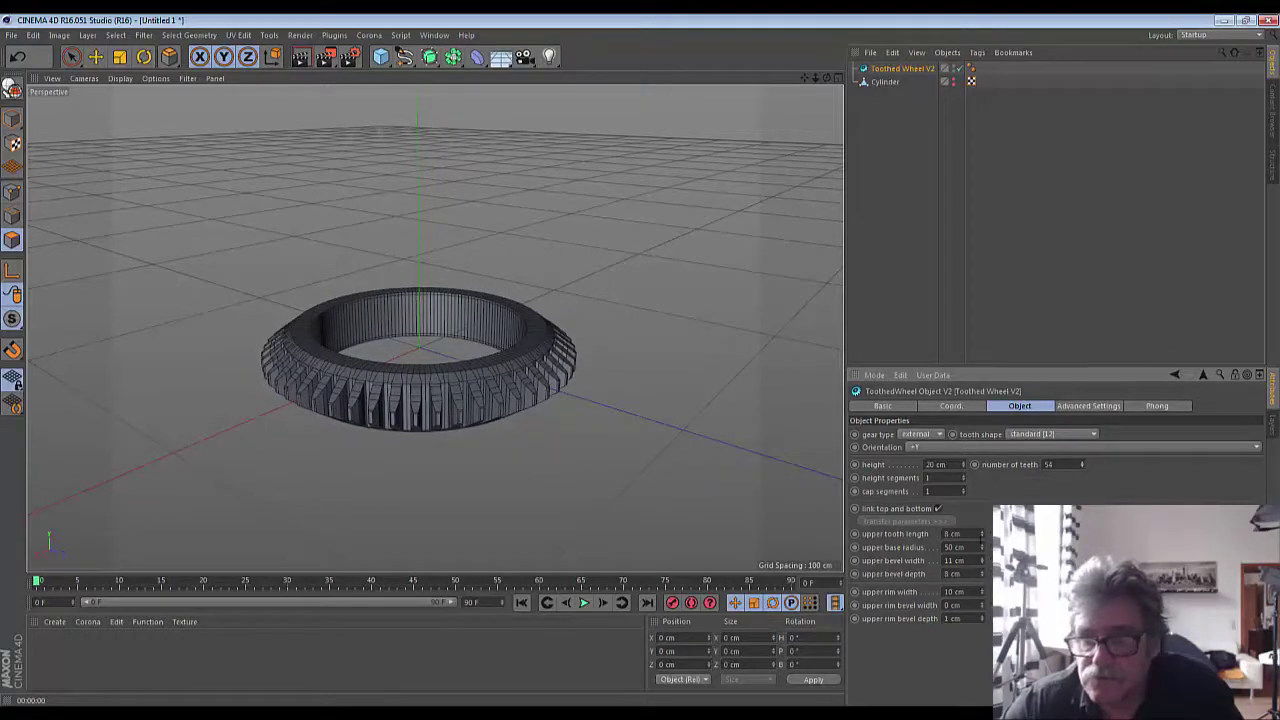
{"action": "mouse_move", "coordinate": [981, 533]}
{"action": "left_mouse_down"}
{"action": "mouse_move", "coordinate": [981, 505]}
{"action": "mouse_move", "coordinate": [981, 580]}
{"action": "mouse_move", "coordinate": [981, 555]}
{"action": "left_mouse_up"}
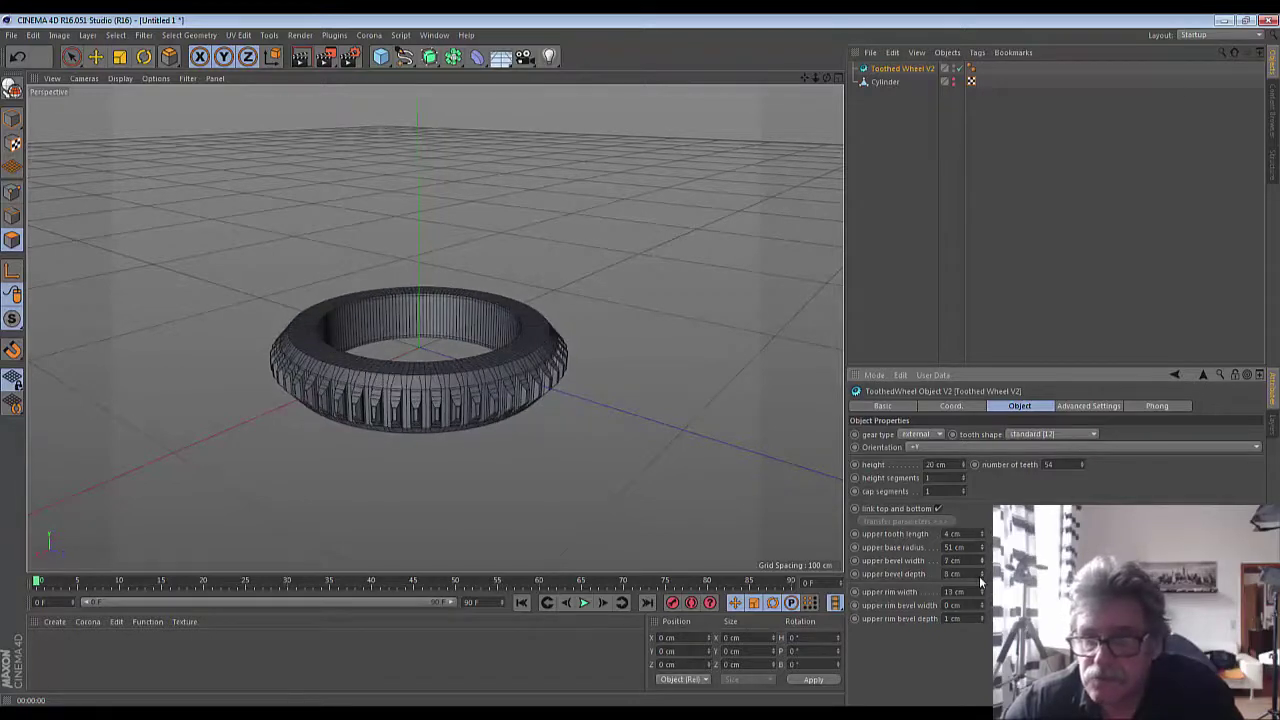
- Keep the gear type external and change the tooth shape to sprocket
{"action": "left_click", "coordinate": [913, 436]}
{"action": "left_click", "coordinate": [913, 451]}
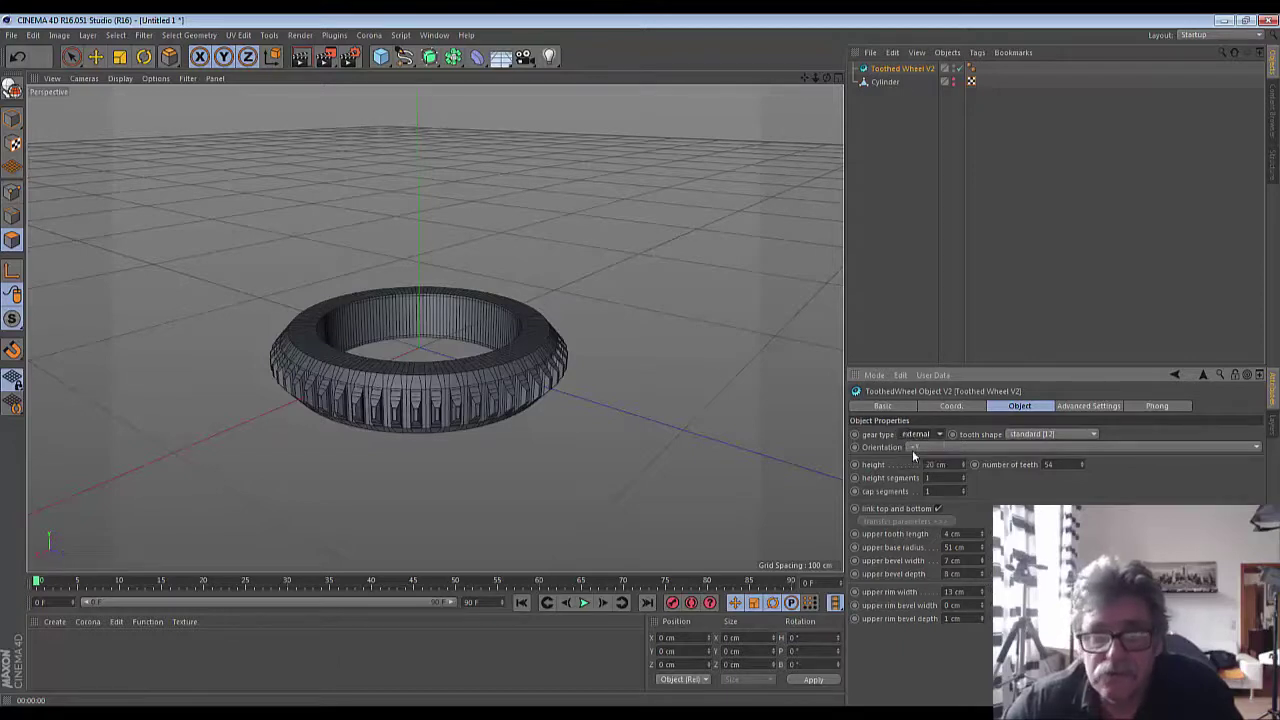
{"action": "left_click", "coordinate": [921, 436]}
{"action": "left_click", "coordinate": [921, 461]}
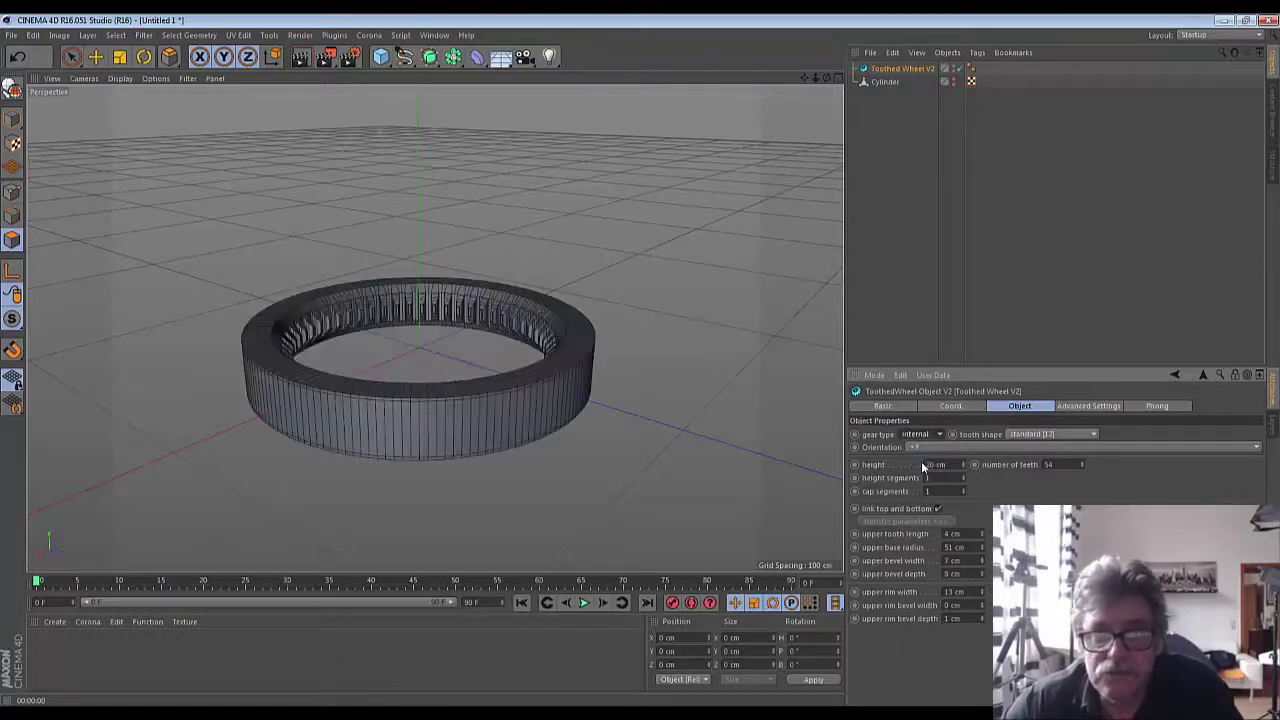
{"action": "left_click", "coordinate": [922, 437]}
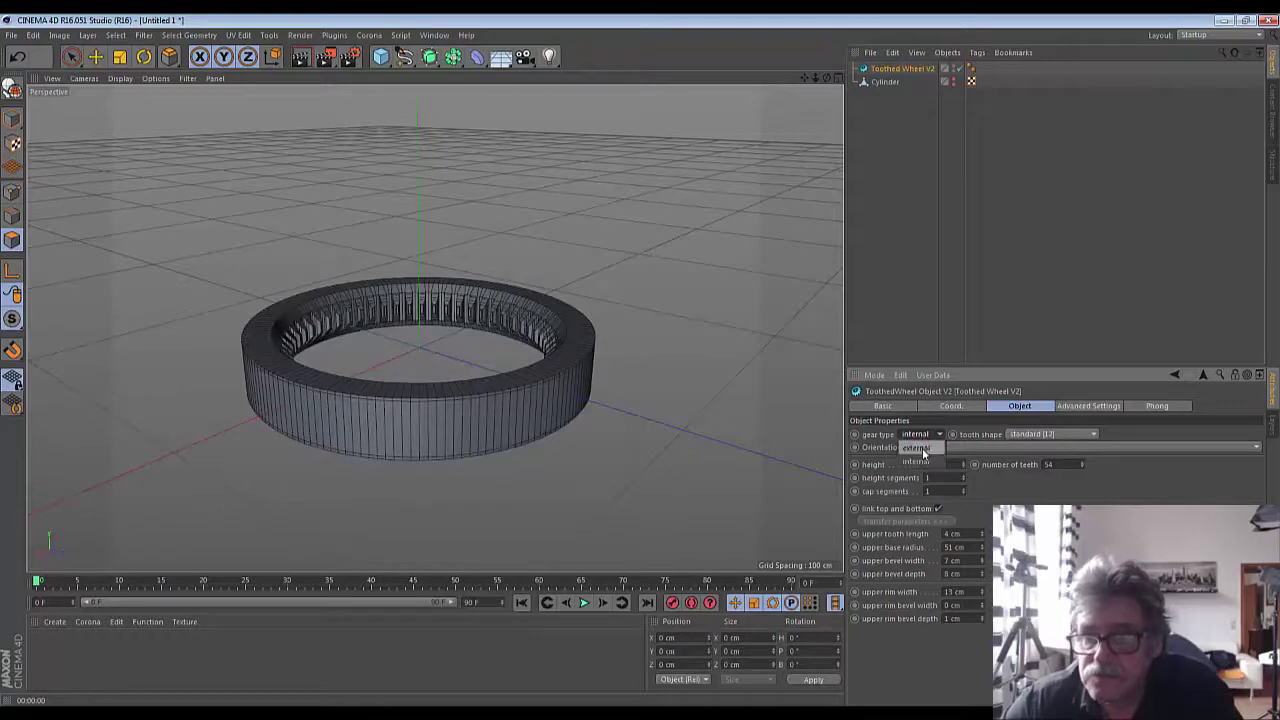
{"action": "left_click", "coordinate": [922, 449]}
{"action": "left_click", "coordinate": [1093, 434]}
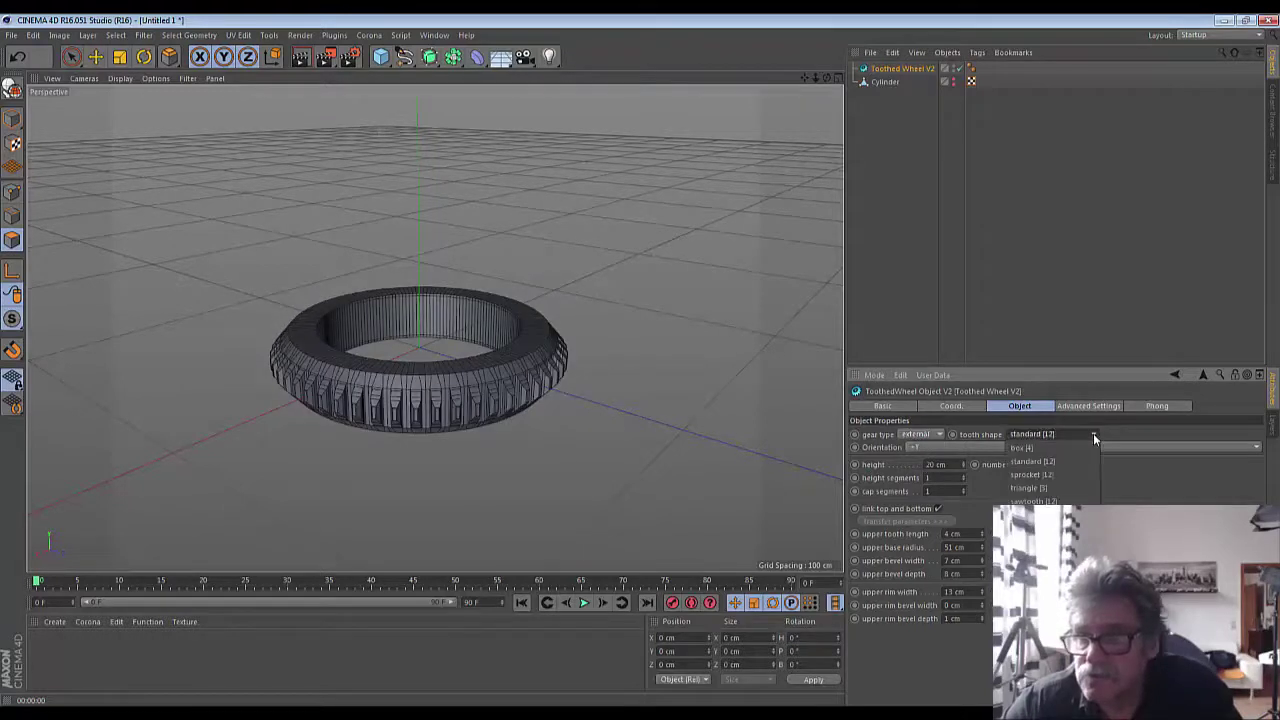
{"action": "left_click", "coordinate": [1033, 475]}
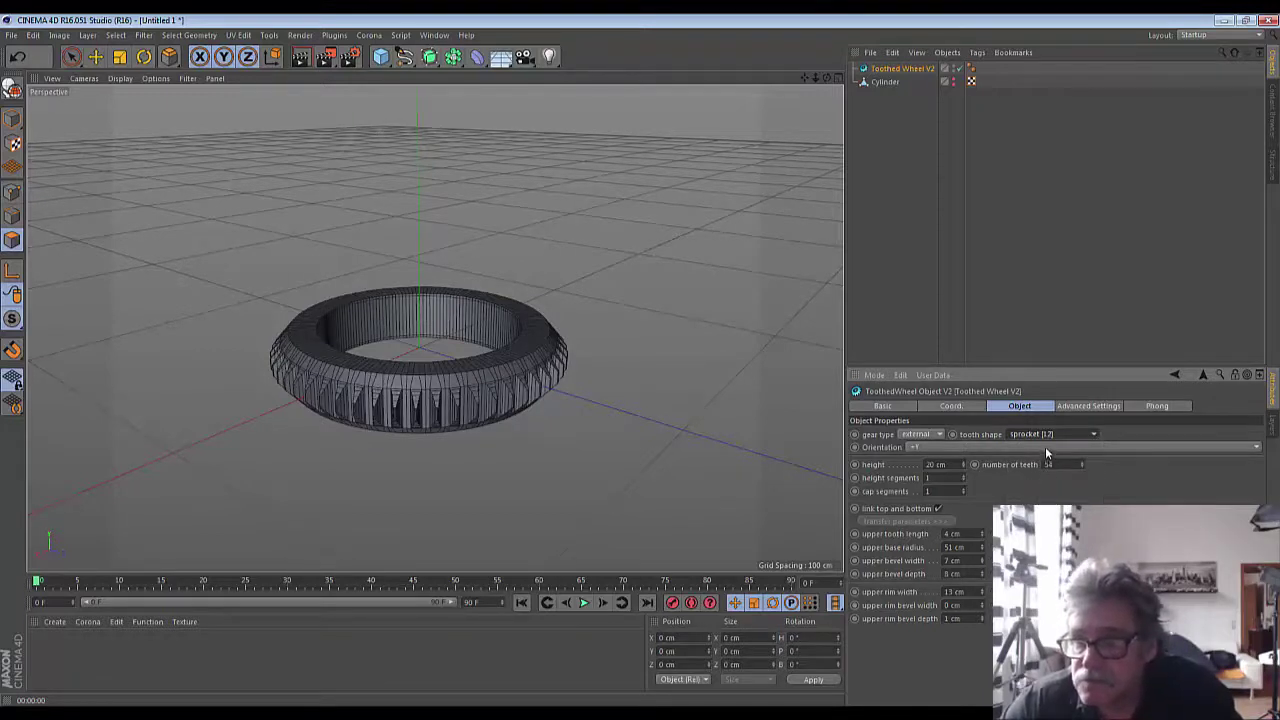
- Set the gear's upper bevel depth to 0 cm
{"action": "scroll", "coordinate": [417, 409], "scroll_direction": "up", "scroll_amount": 3}
{"action": "scroll", "coordinate": [417, 409], "scroll_direction": "up", "scroll_amount": 3}
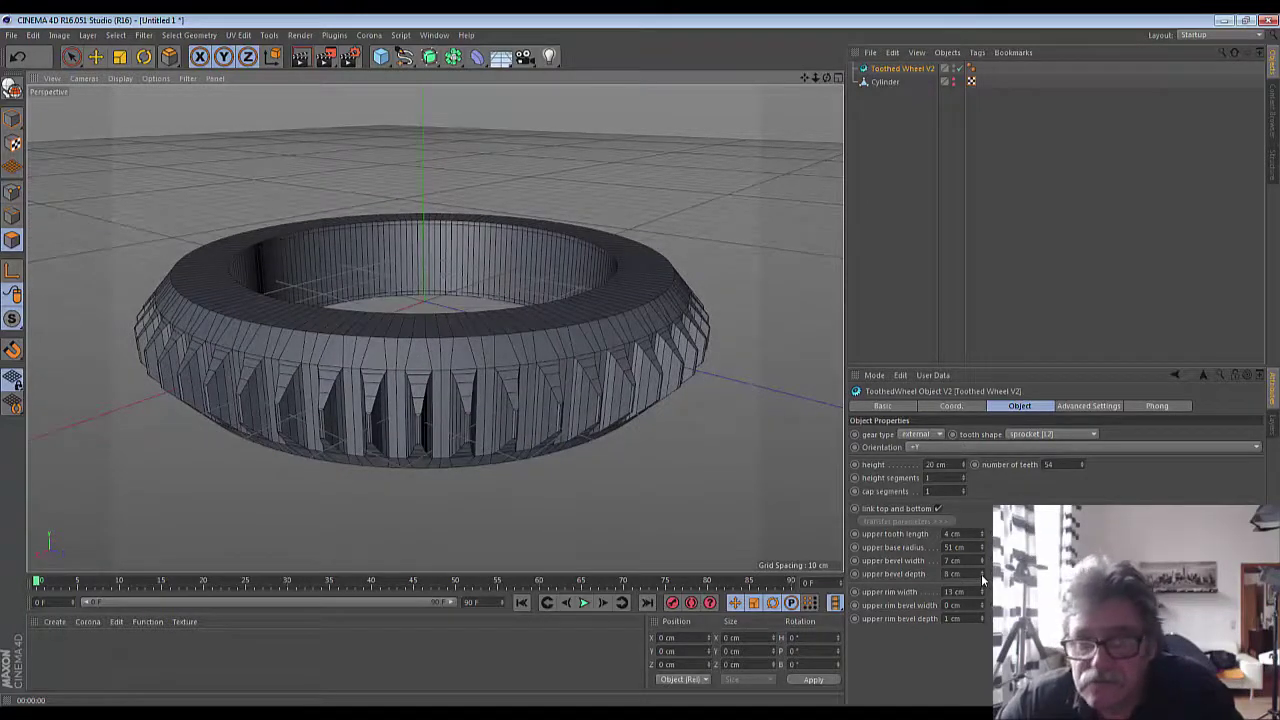
{"action": "left_click_drag", "start_coordinate": [983, 578], "coordinate": [983, 580]}
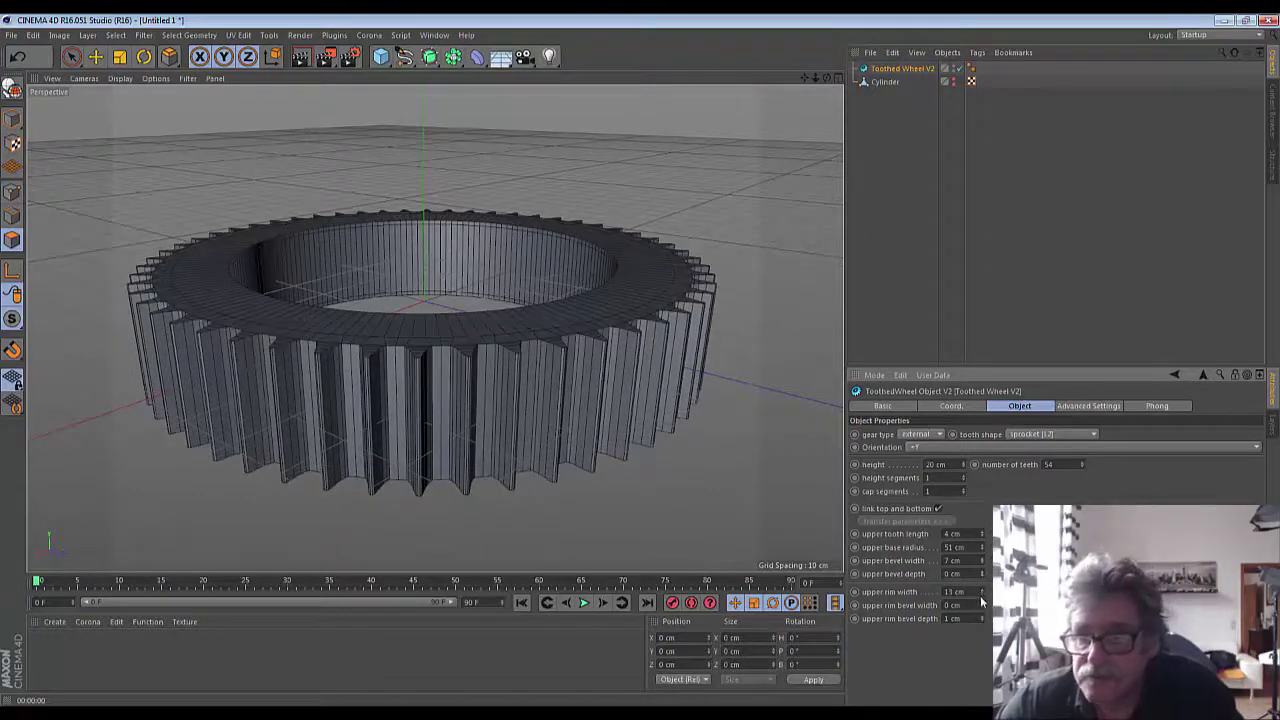
- In Advanced Settings, give the sprocket teeth 121% width, 104% taper and 0% skew
{"action": "left_click", "coordinate": [1088, 406]}
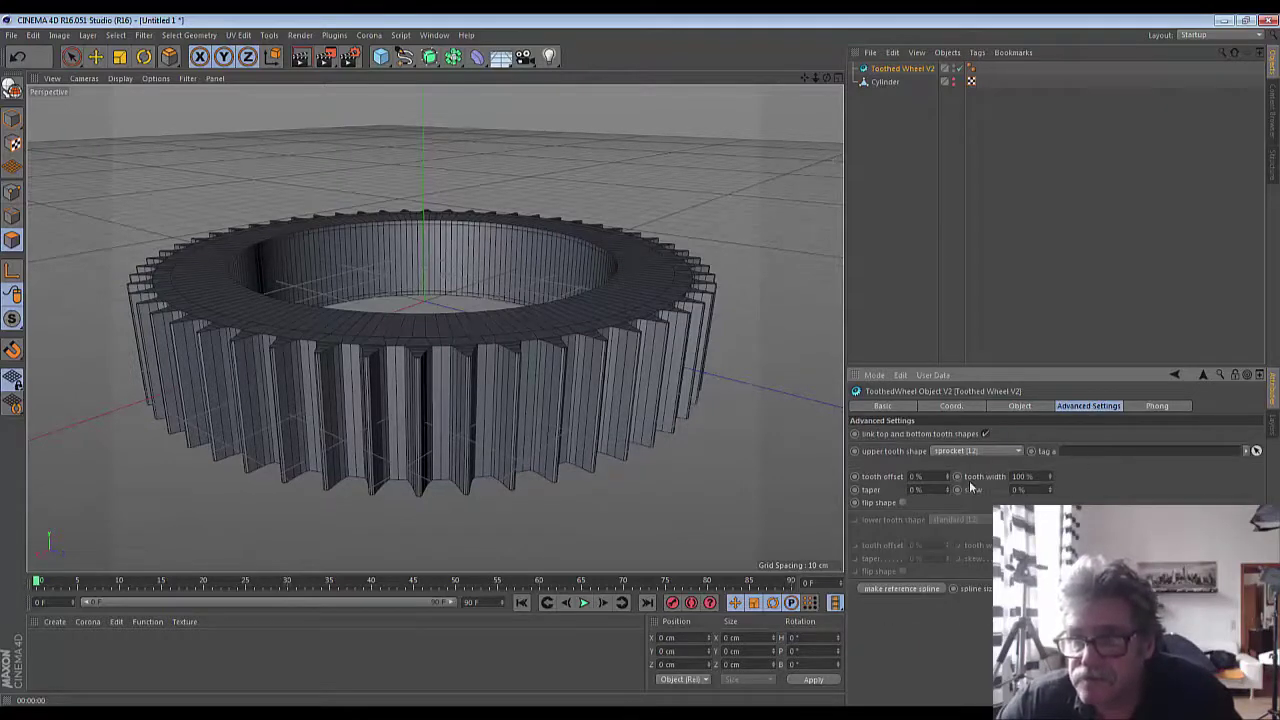
{"action": "left_click_drag", "start_coordinate": [829, 84], "coordinate": [293, 367]}
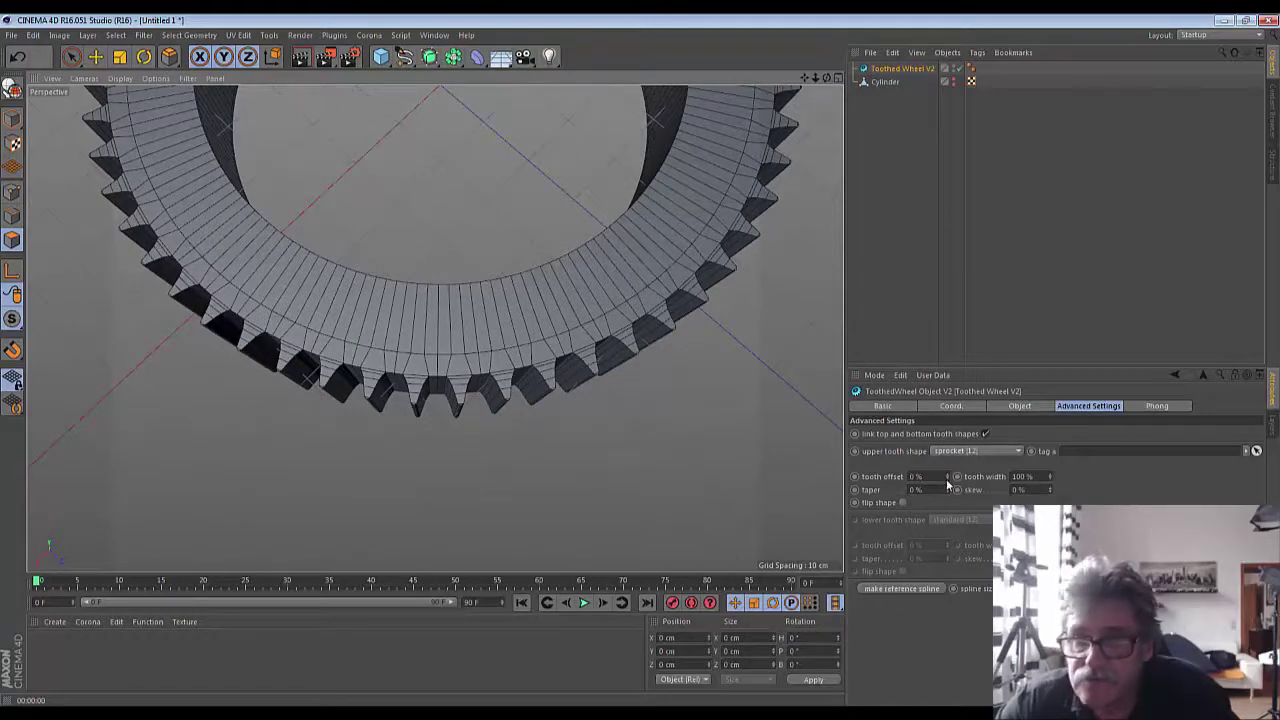
{"action": "mouse_move", "coordinate": [948, 480]}
{"action": "left_mouse_down"}
{"action": "mouse_move", "coordinate": [948, 530]}
{"action": "mouse_move", "coordinate": [948, 440]}
{"action": "mouse_move", "coordinate": [948, 475]}
{"action": "left_mouse_up"}
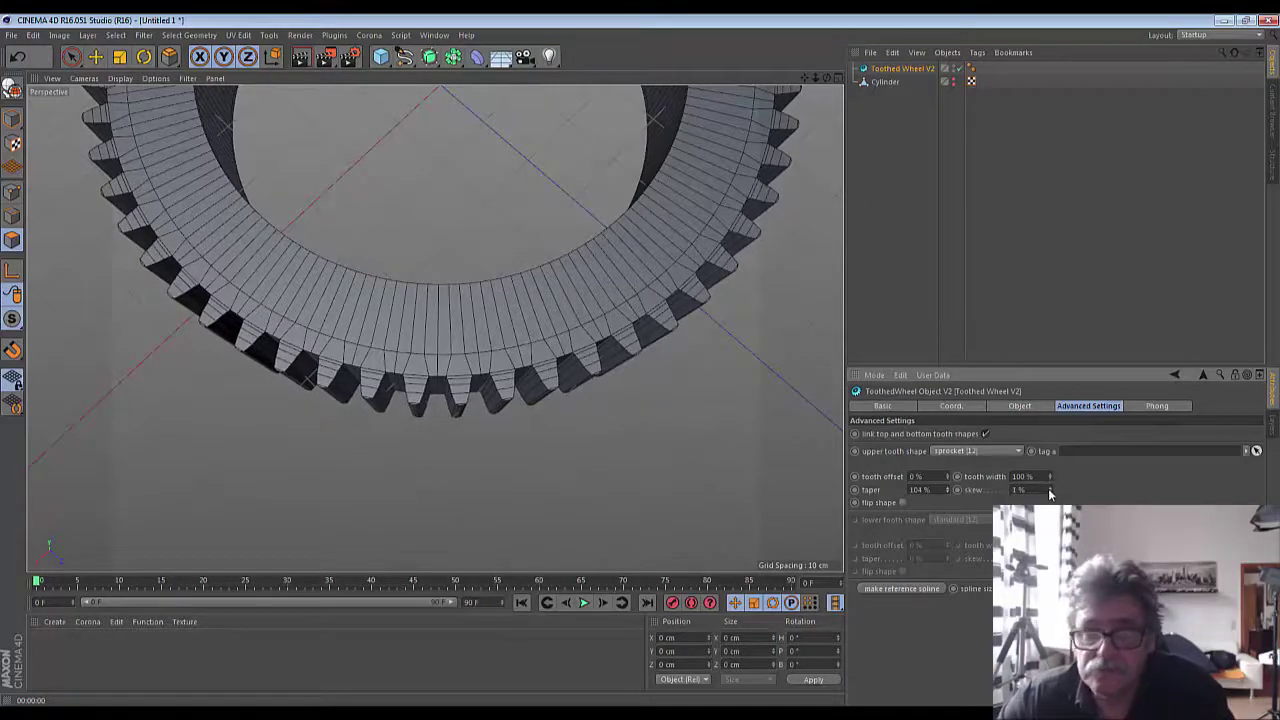
{"action": "left_click_drag", "start_coordinate": [1050, 490], "coordinate": [1050, 465]}
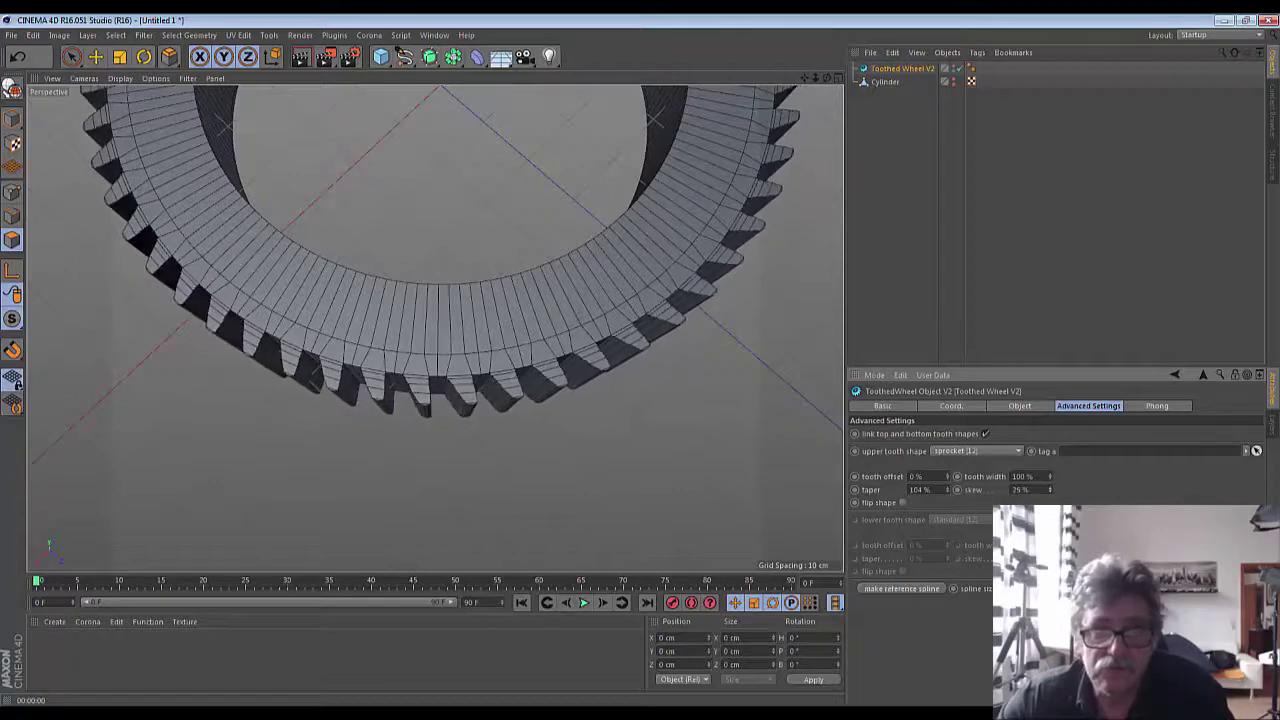
{"action": "left_click_drag", "start_coordinate": [1050, 490], "coordinate": [1050, 515]}
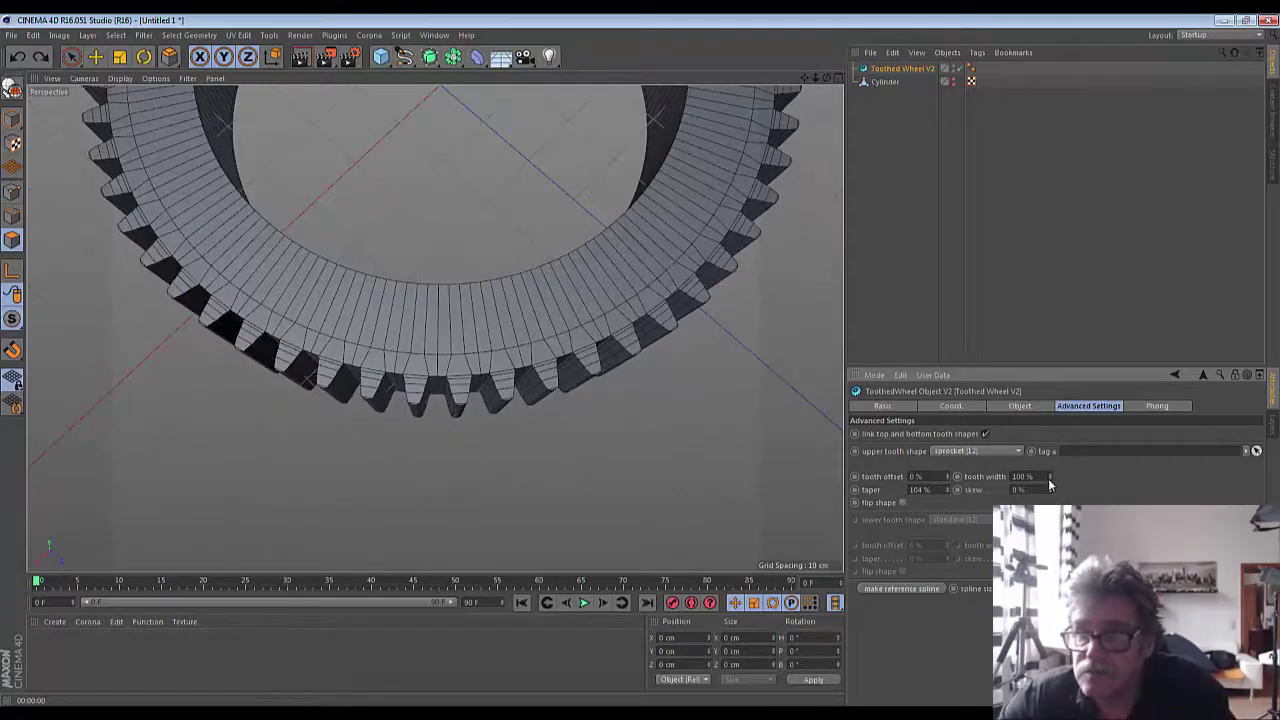
{"action": "left_click_drag", "start_coordinate": [1050, 476], "coordinate": [1050, 465]}
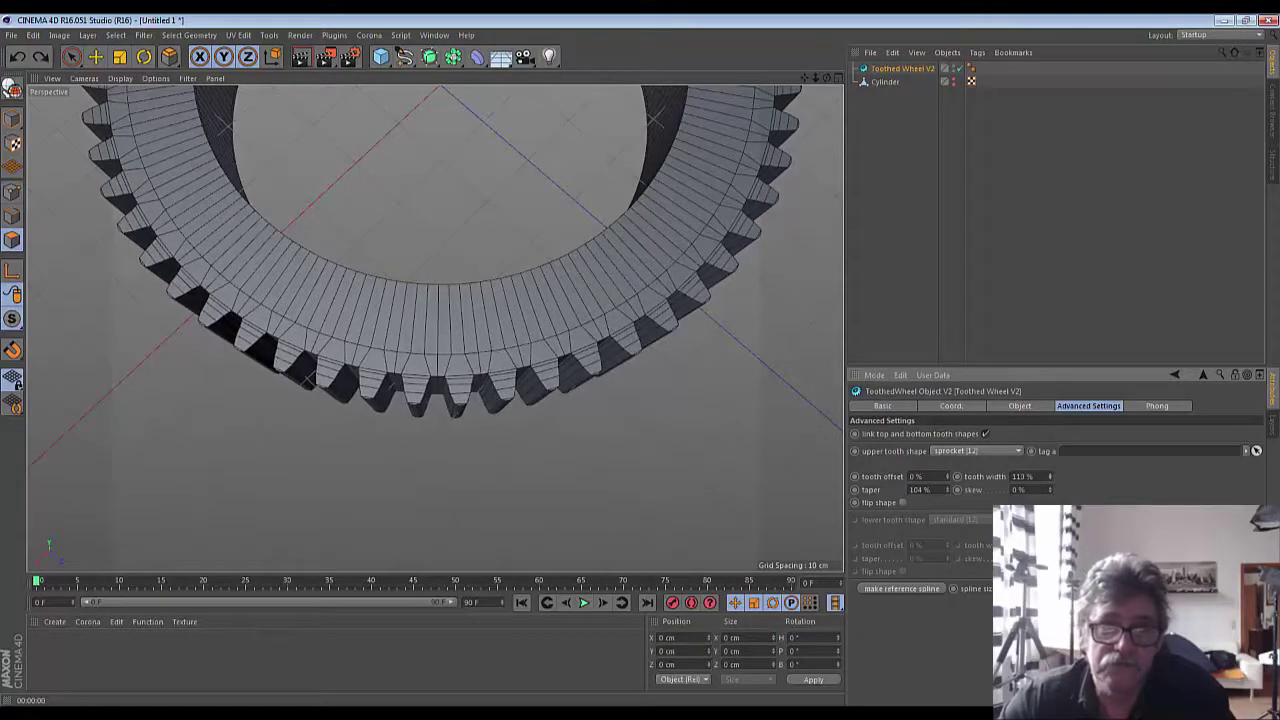
{"action": "left_click_drag", "start_coordinate": [1050, 476], "coordinate": [1050, 482]}
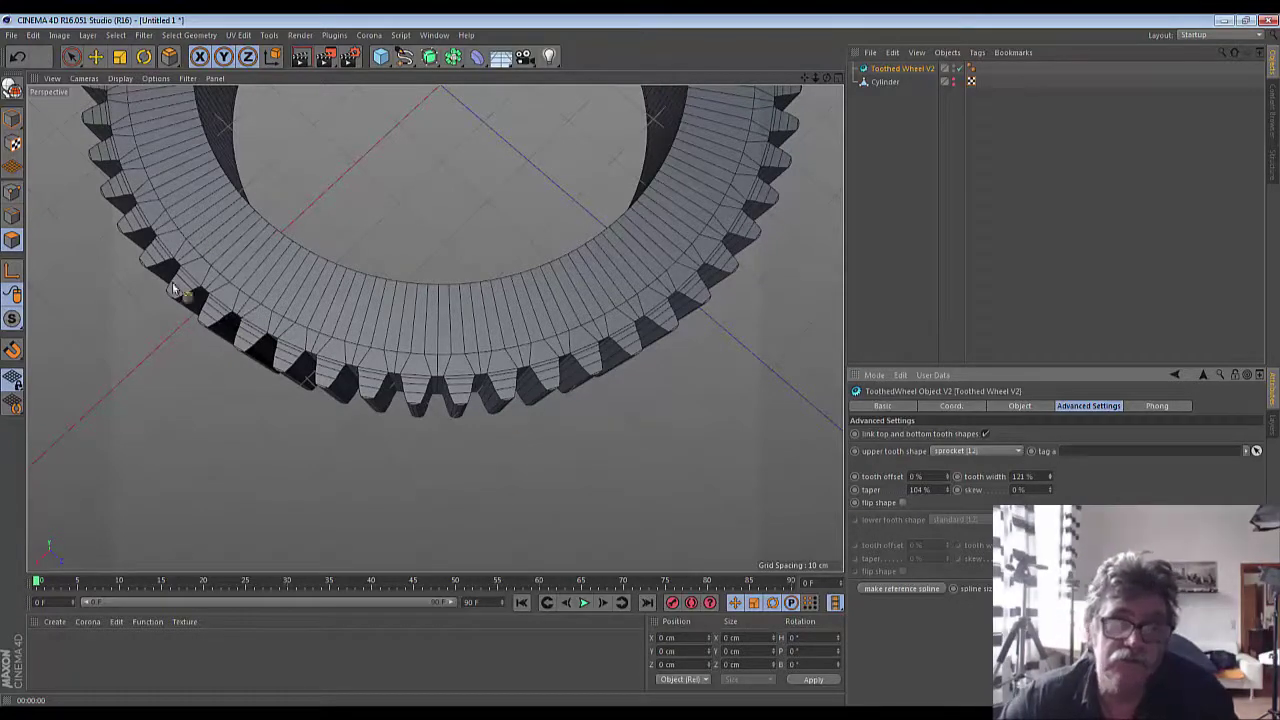
- Shorten the gear's upper teeth to 2 cm
{"action": "left_click", "coordinate": [1012, 407]}
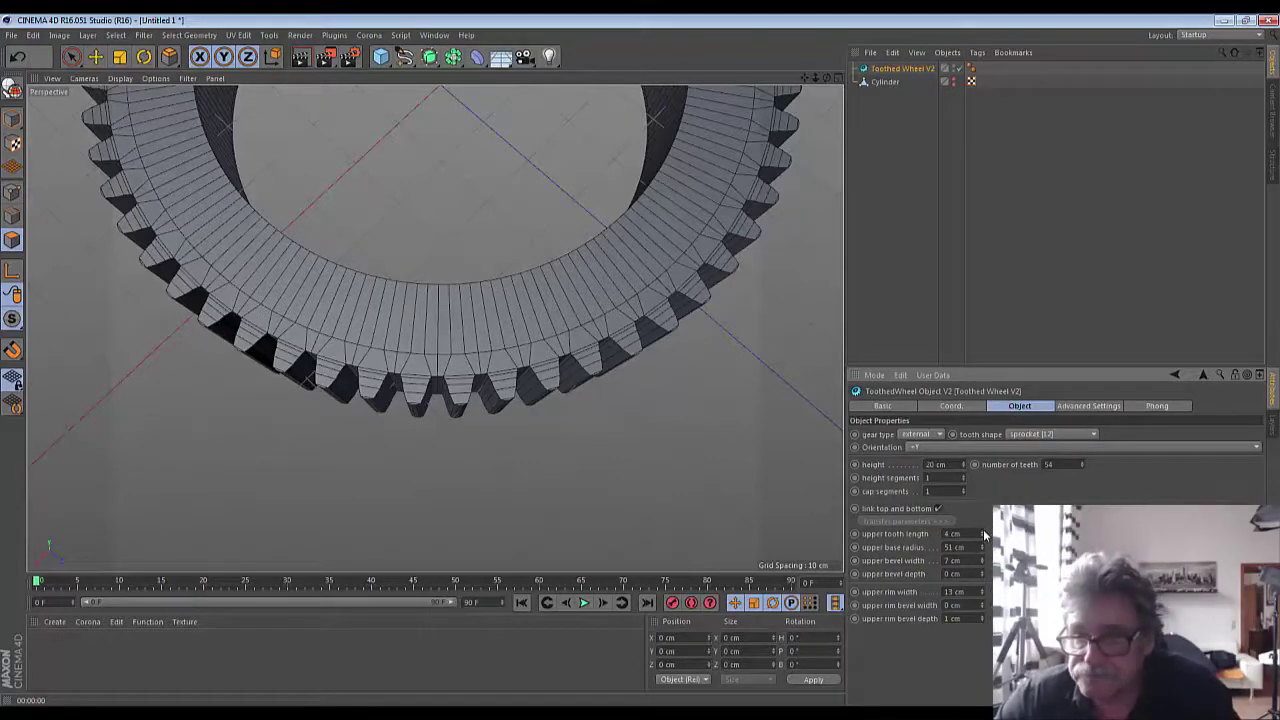
{"action": "left_click", "coordinate": [983, 540]}
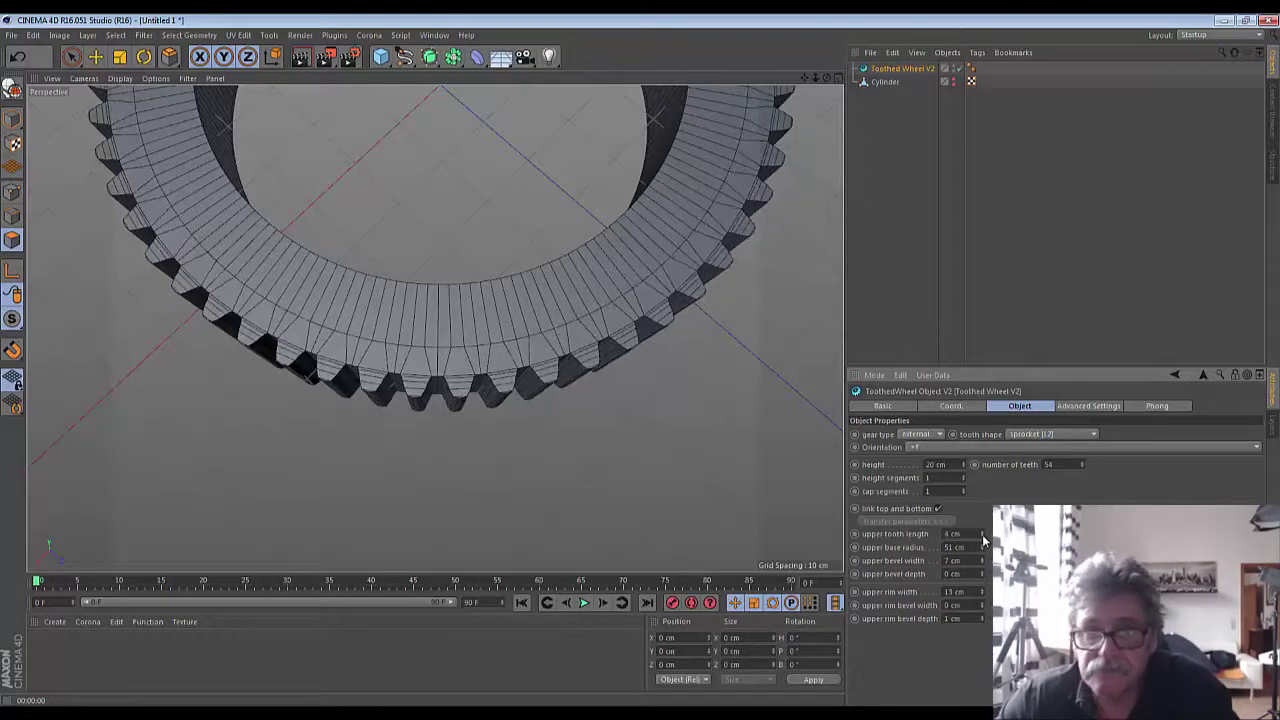
{"action": "left_click", "coordinate": [983, 540]}
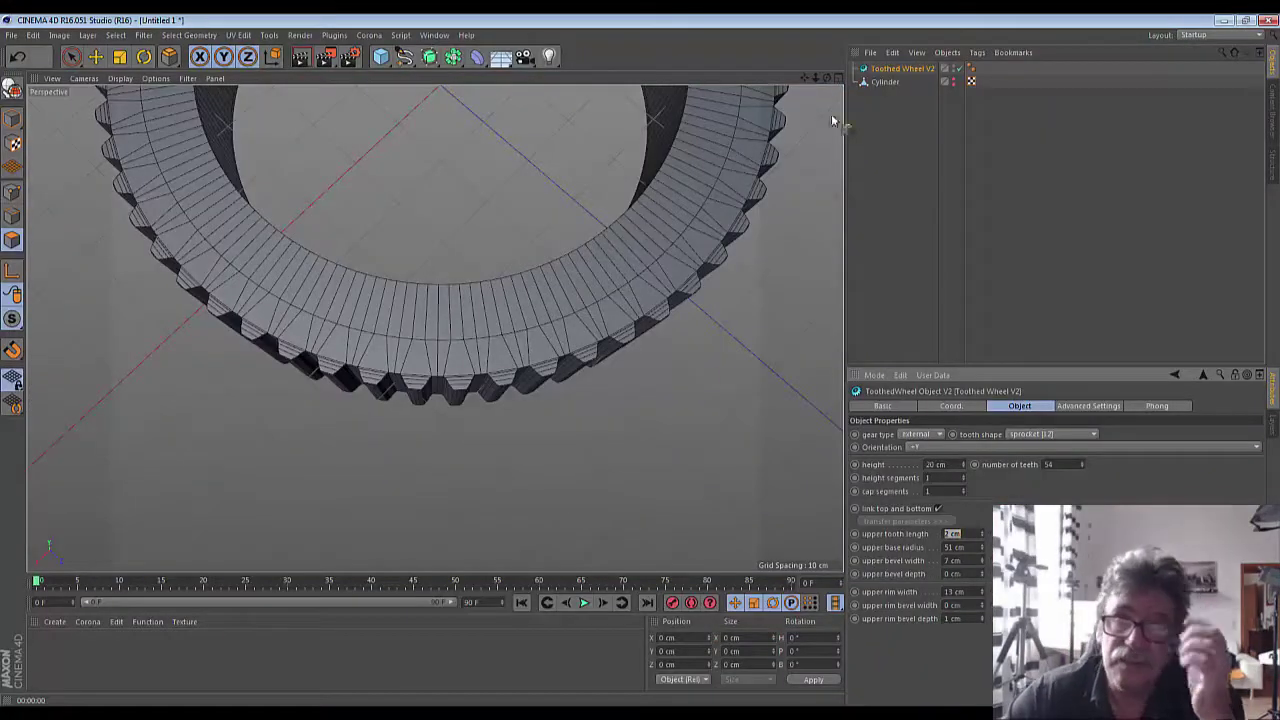
- Close the gear's top with about 52 cm bevel width and 51 cm rim width, then test-render
{"action": "left_click_drag", "start_coordinate": [826, 78], "coordinate": [434, 328]}
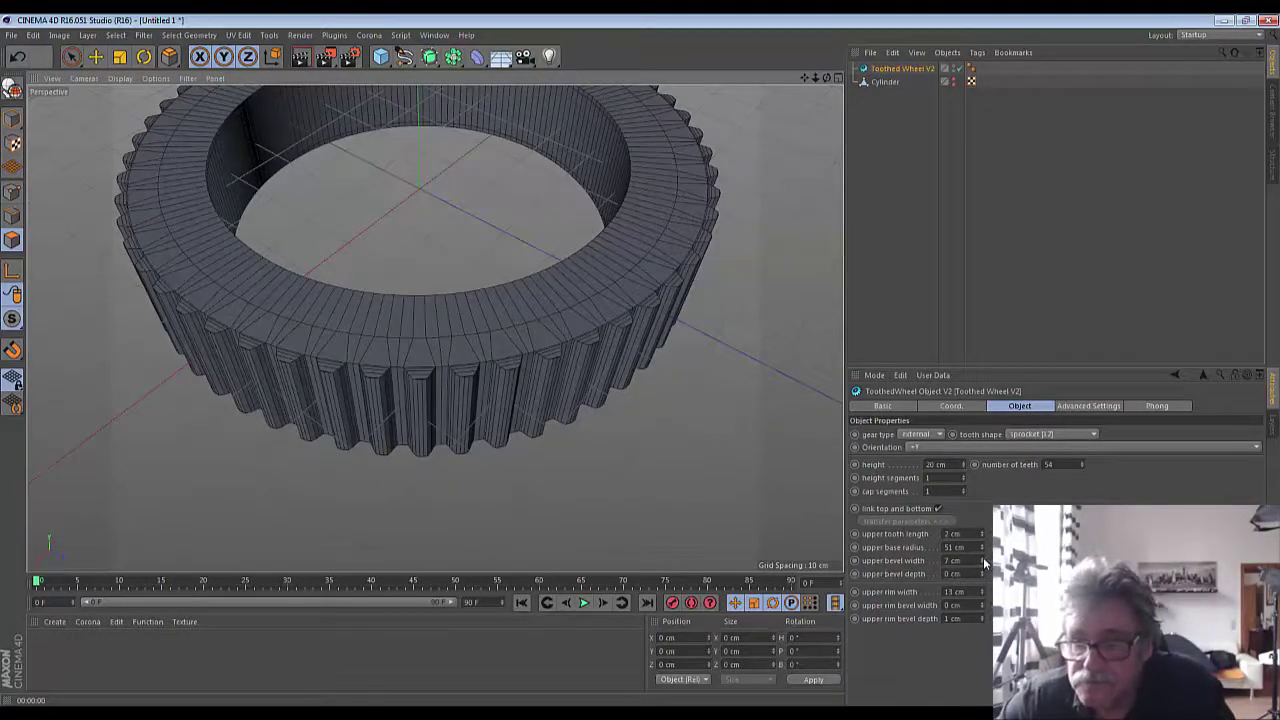
{"action": "left_click_drag", "start_coordinate": [981, 561], "coordinate": [981, 500]}
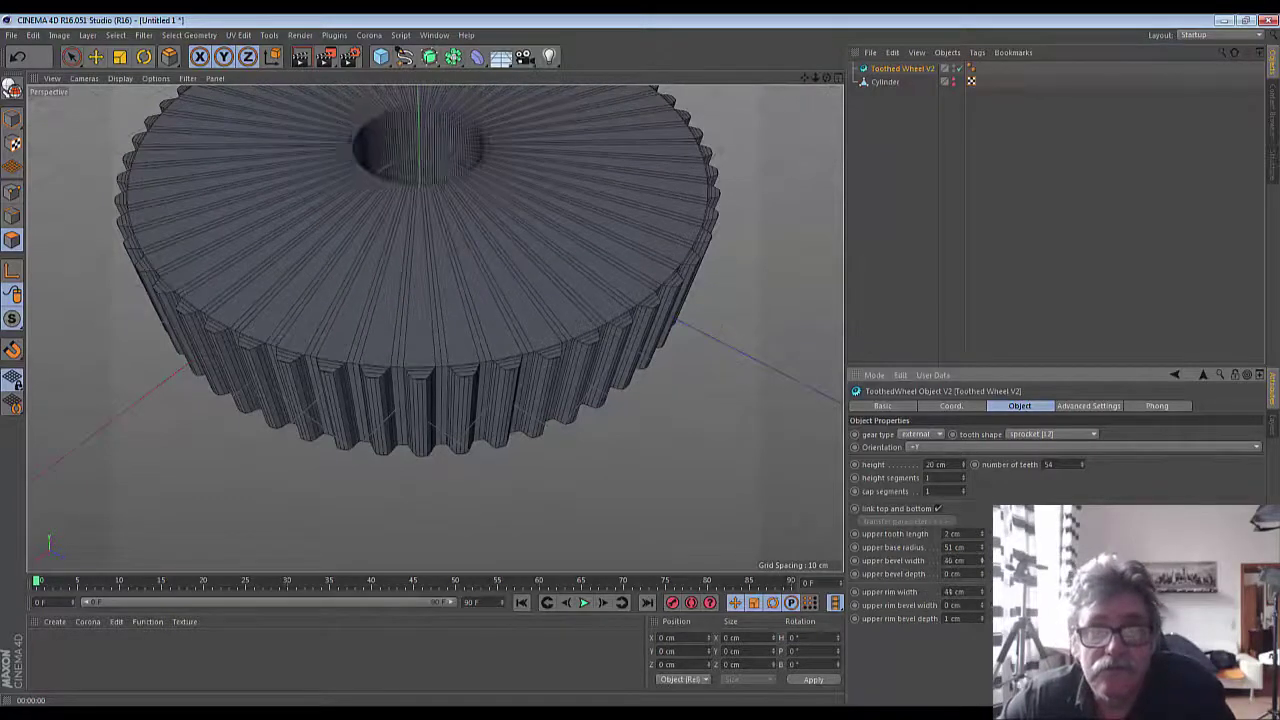
{"action": "left_click_drag", "start_coordinate": [981, 561], "coordinate": [981, 546]}
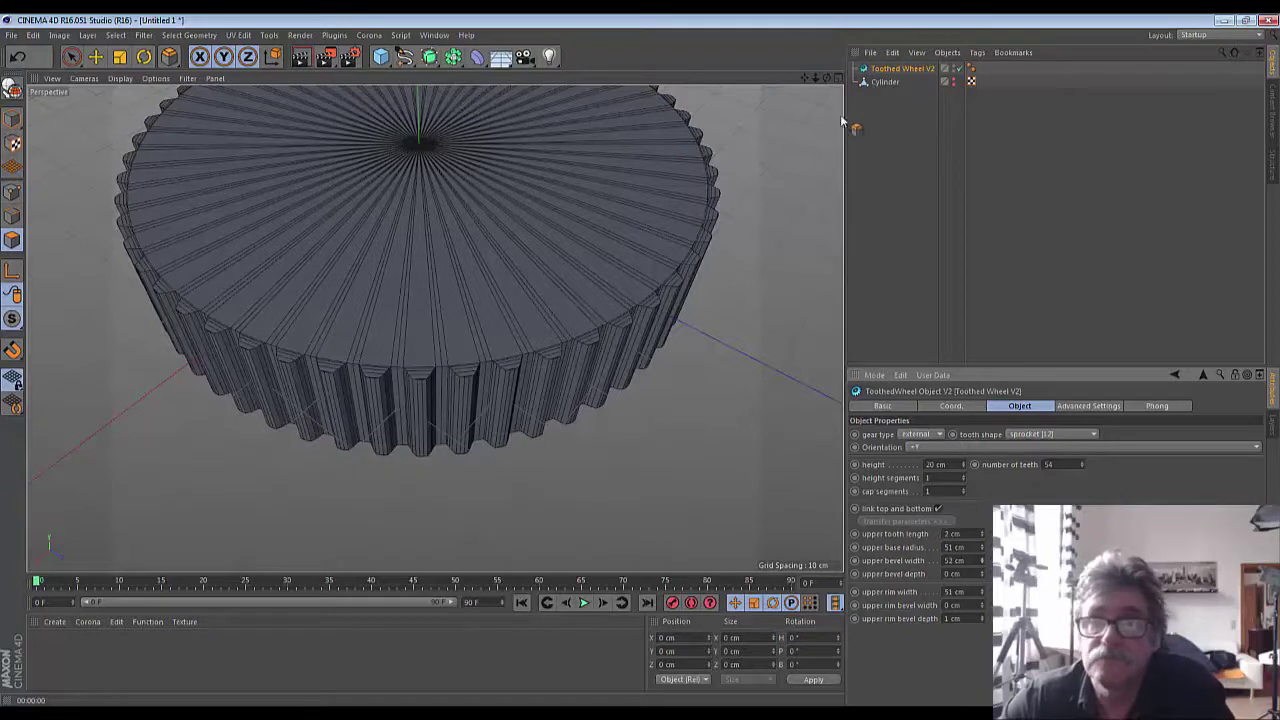
{"action": "left_click", "coordinate": [300, 58]}
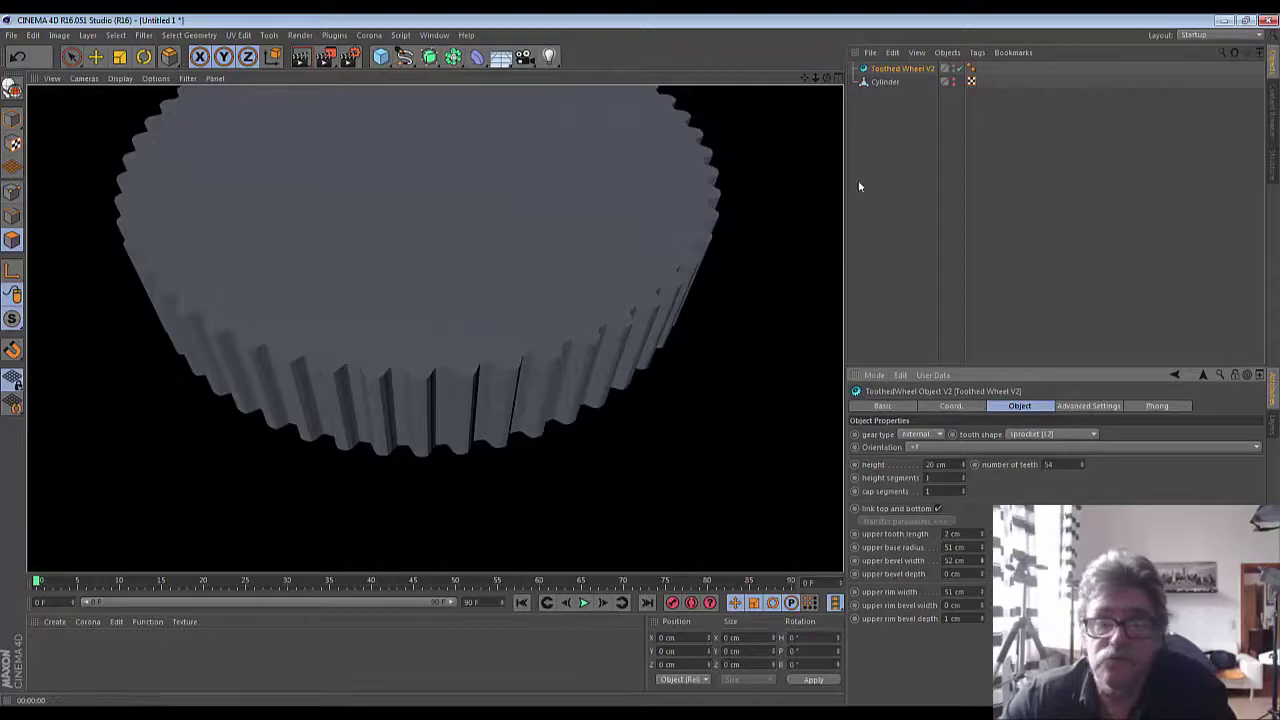
- Return to the editor view and lower the sprocket's height from 20 cm to 12 cm
{"action": "left_click_drag", "start_coordinate": [808, 86], "coordinate": [826, 97]}
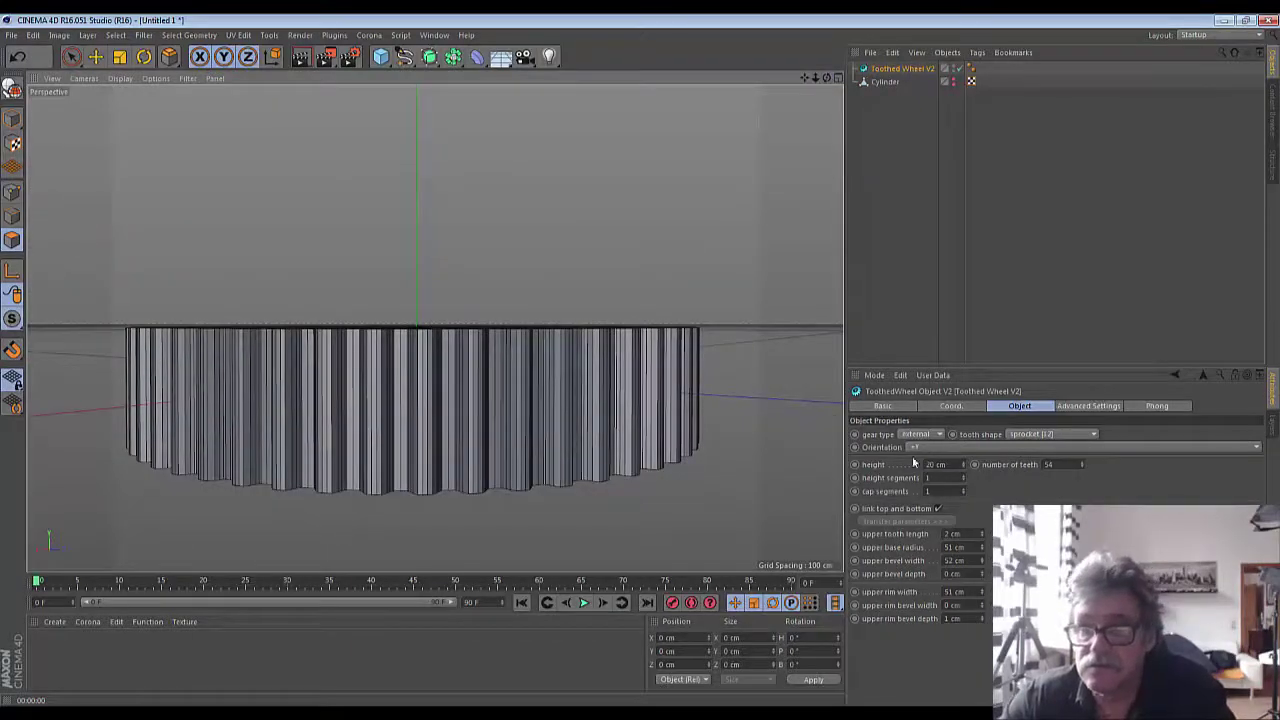
{"action": "left_click", "coordinate": [964, 468]}
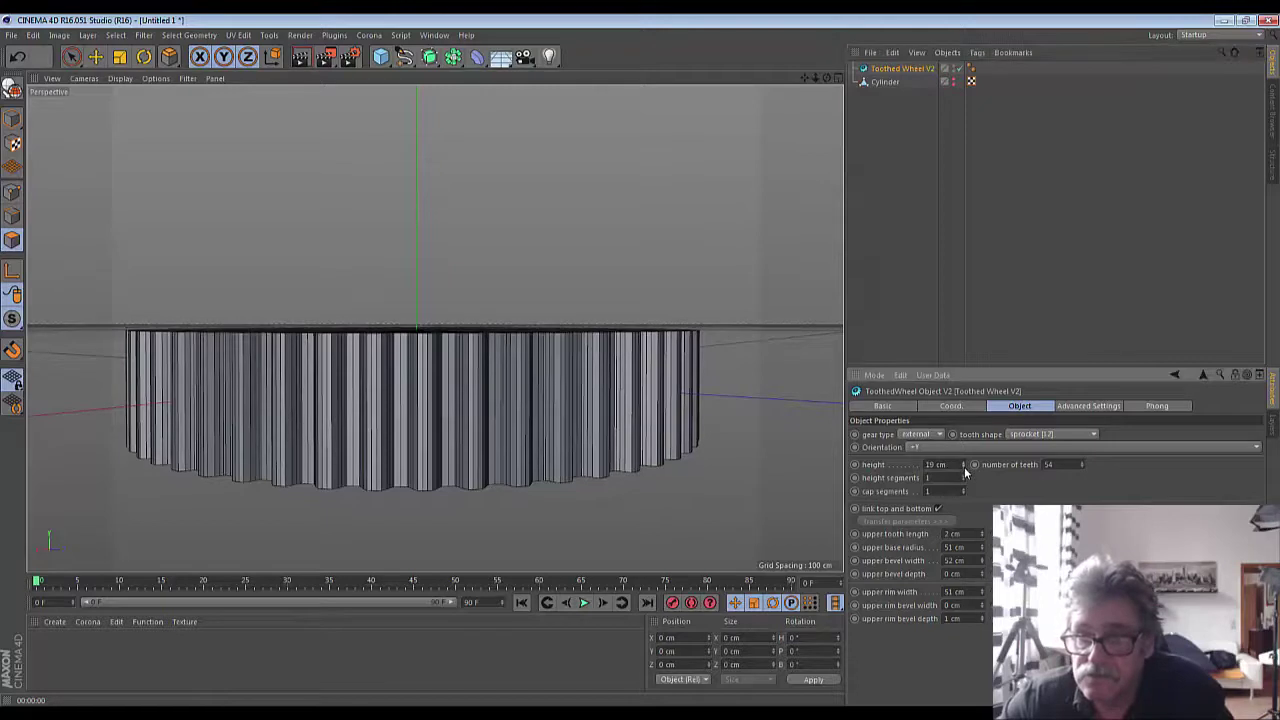
{"action": "left_click", "coordinate": [964, 468]}
{"action": "left_click", "coordinate": [964, 468]}
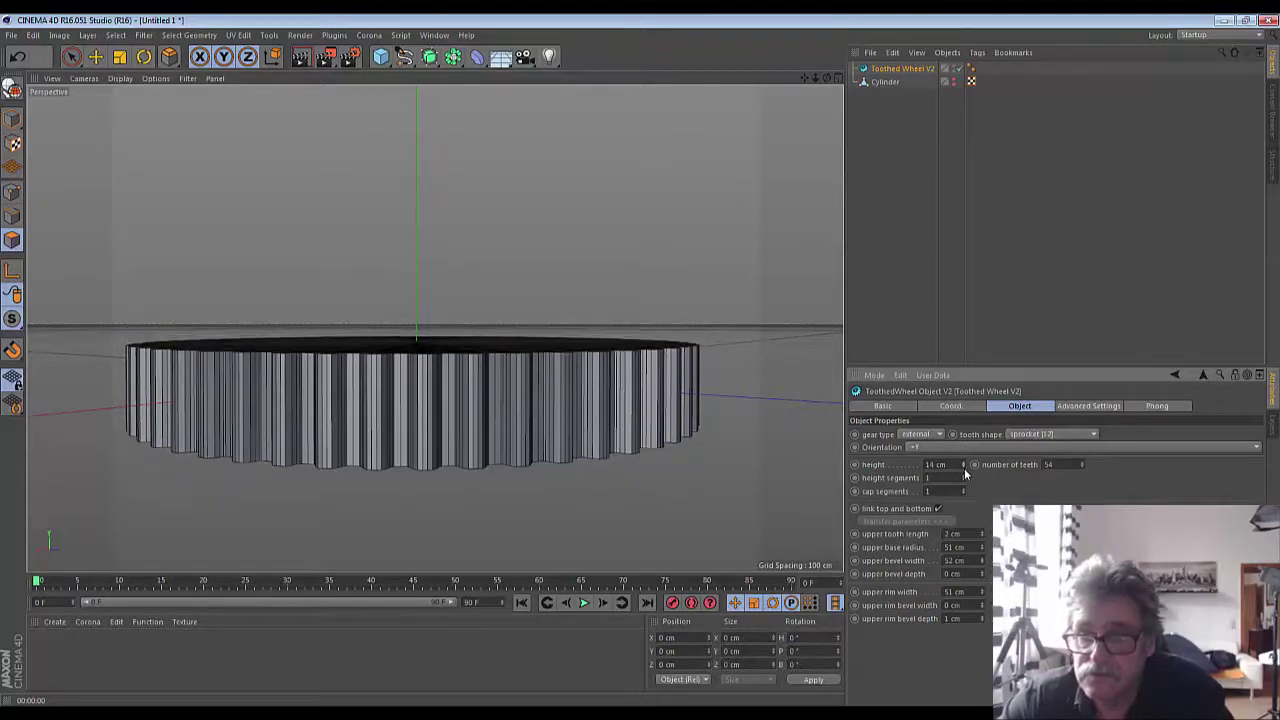
{"action": "left_click", "coordinate": [964, 468]}
{"action": "left_click", "coordinate": [964, 468]}
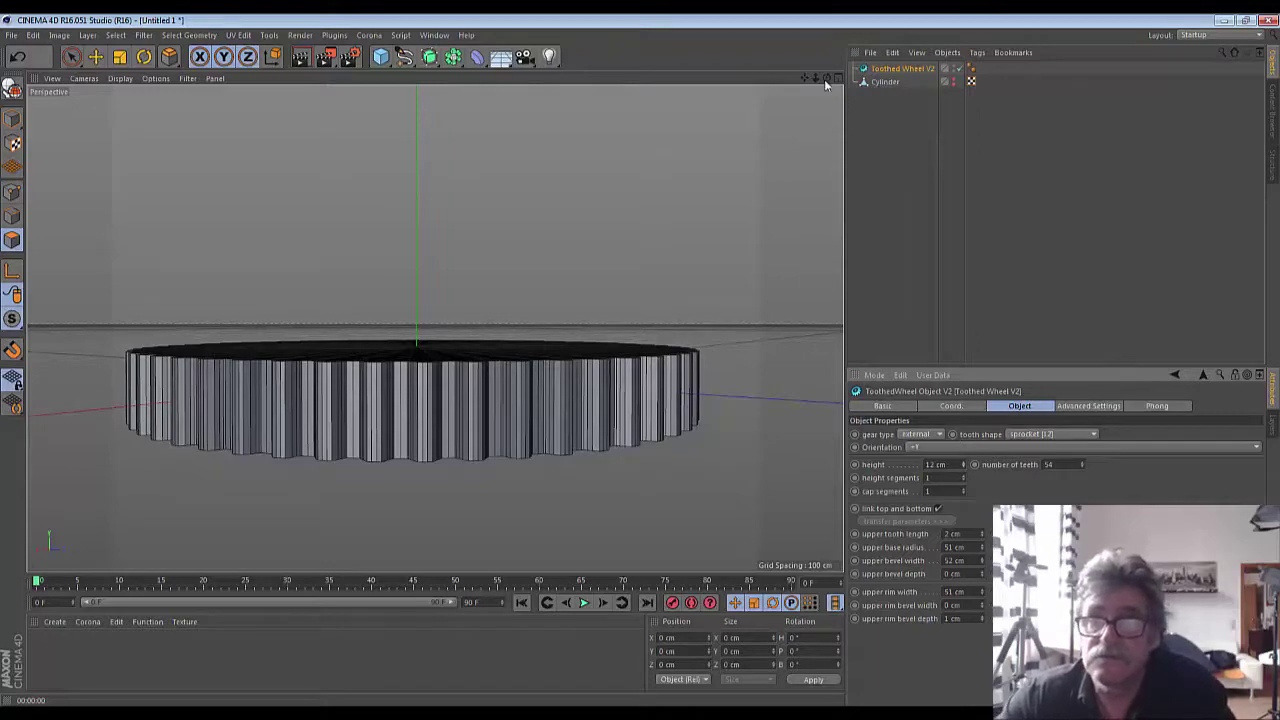
{"action": "mouse_move", "coordinate": [825, 78]}
{"action": "left_mouse_down"}
{"action": "mouse_move", "coordinate": [826, 180]}
{"action": "mouse_move", "coordinate": [828, 90]}
{"action": "left_mouse_up"}
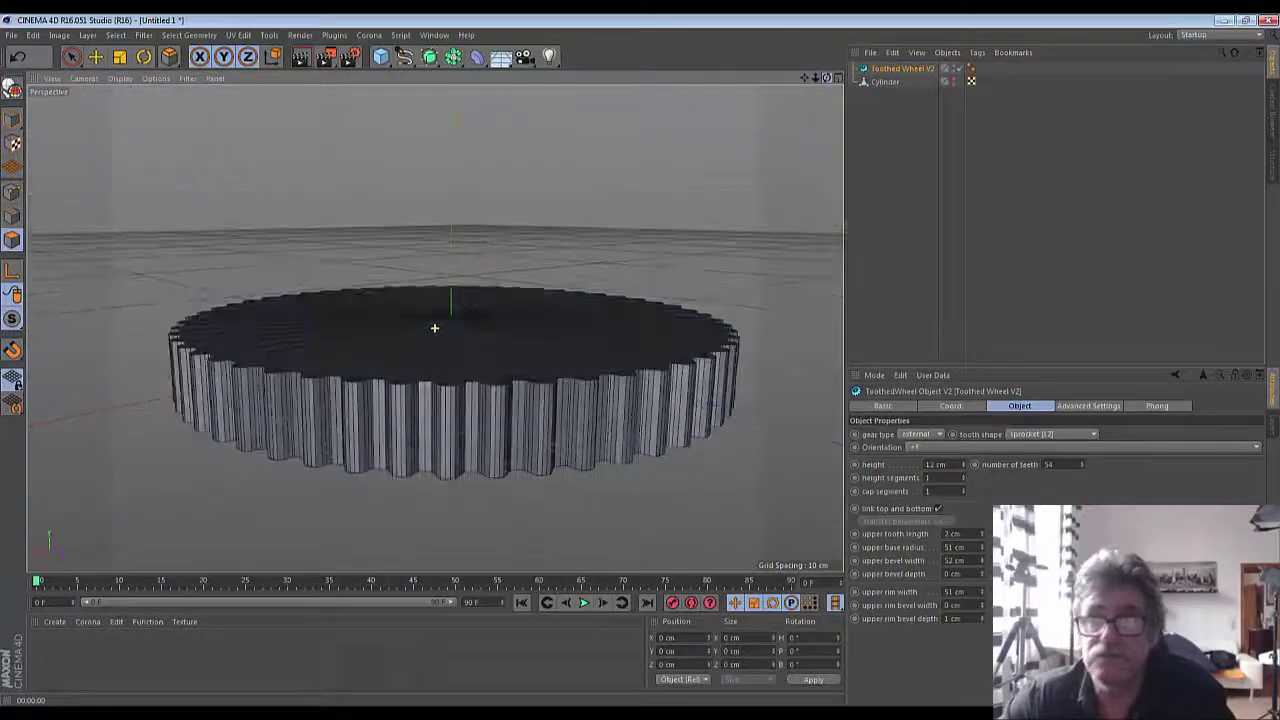
- Set the Cylinder's editor visibility back to Default so its wireframe overlaps the gear
{"action": "left_click", "coordinate": [886, 82]}
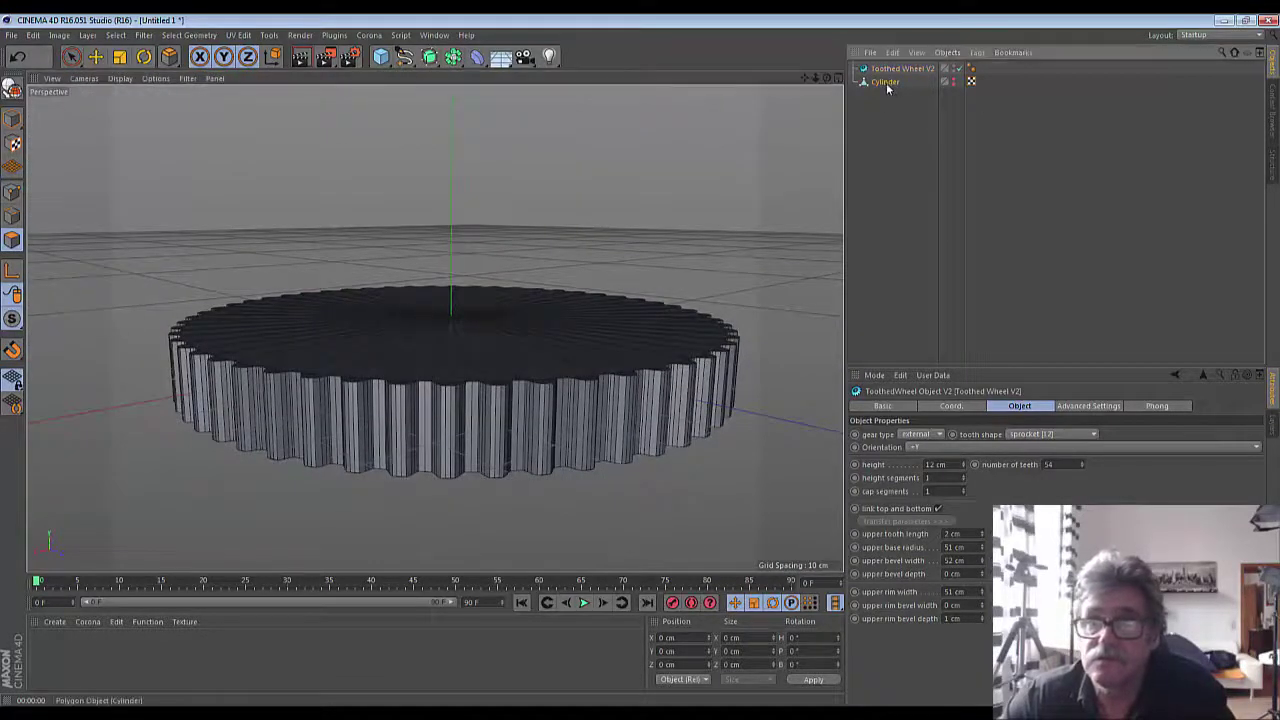
{"action": "left_click", "coordinate": [955, 82]}
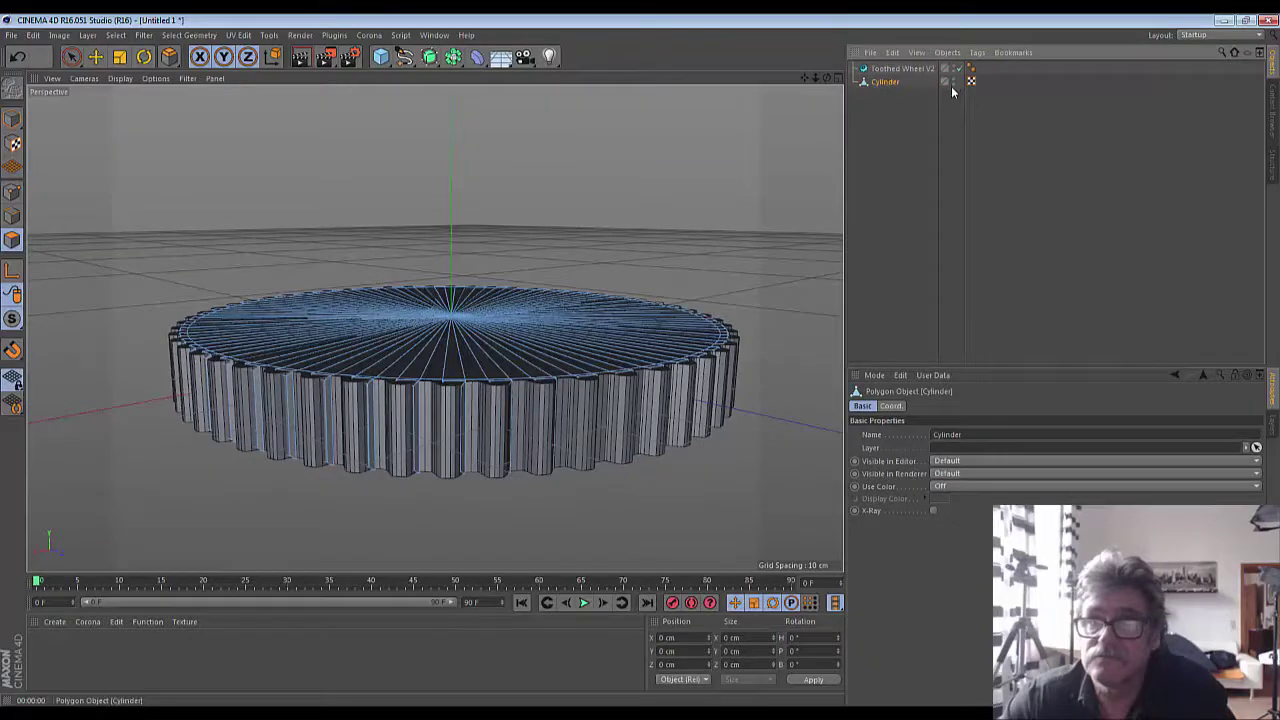
{"action": "left_click", "coordinate": [955, 68]}
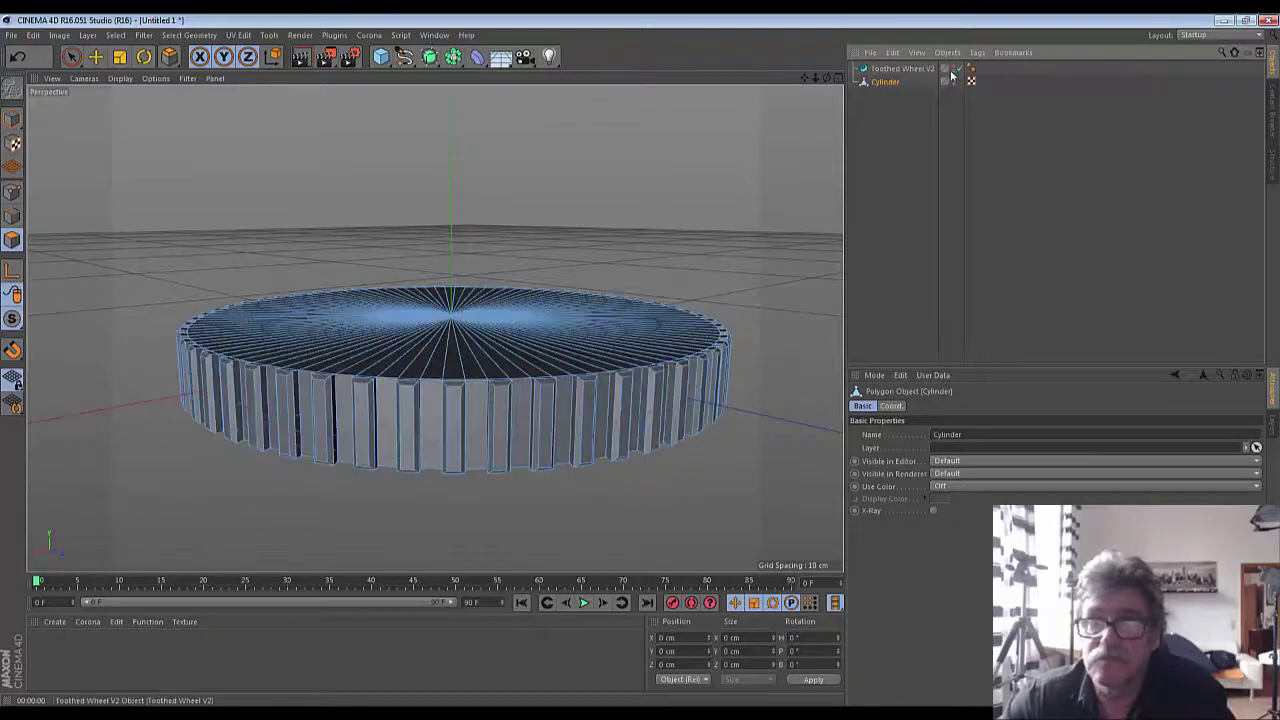
{"action": "left_click", "coordinate": [950, 72]}
{"action": "left_click", "coordinate": [828, 83]}
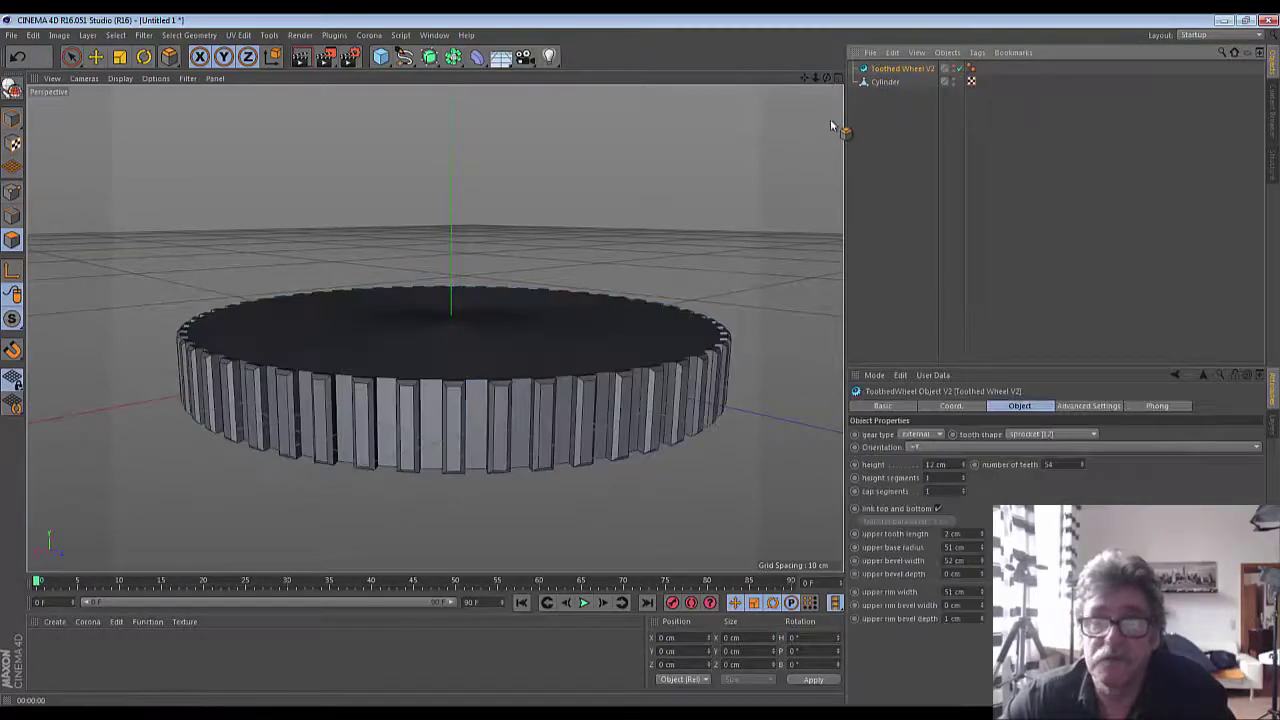
{"action": "left_click", "coordinate": [886, 83]}
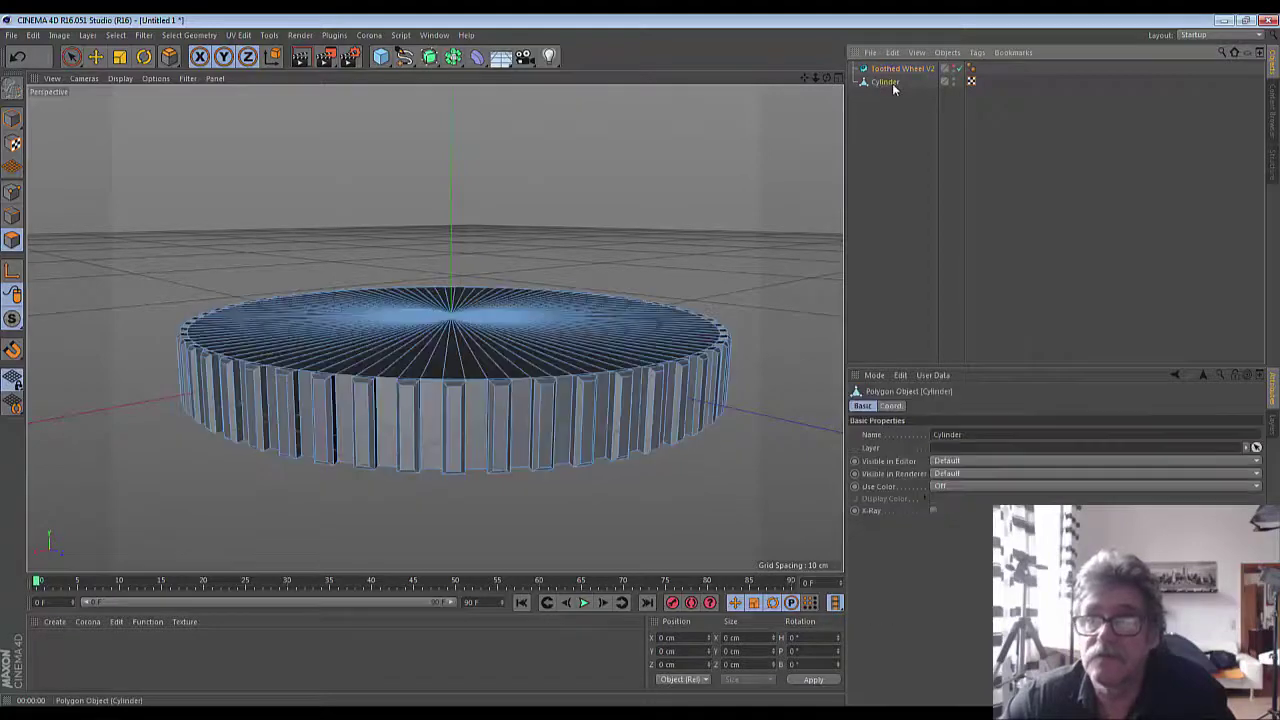
{"action": "left_click", "coordinate": [955, 79]}
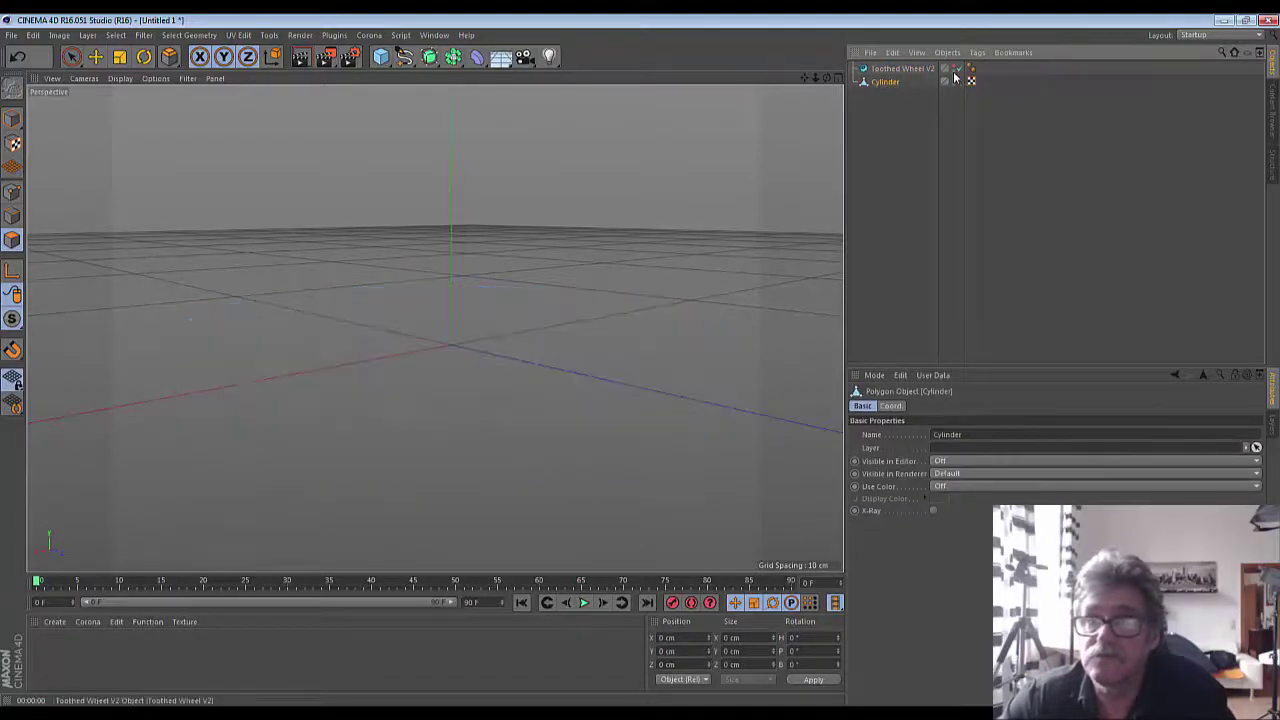
{"action": "left_click", "coordinate": [955, 79]}
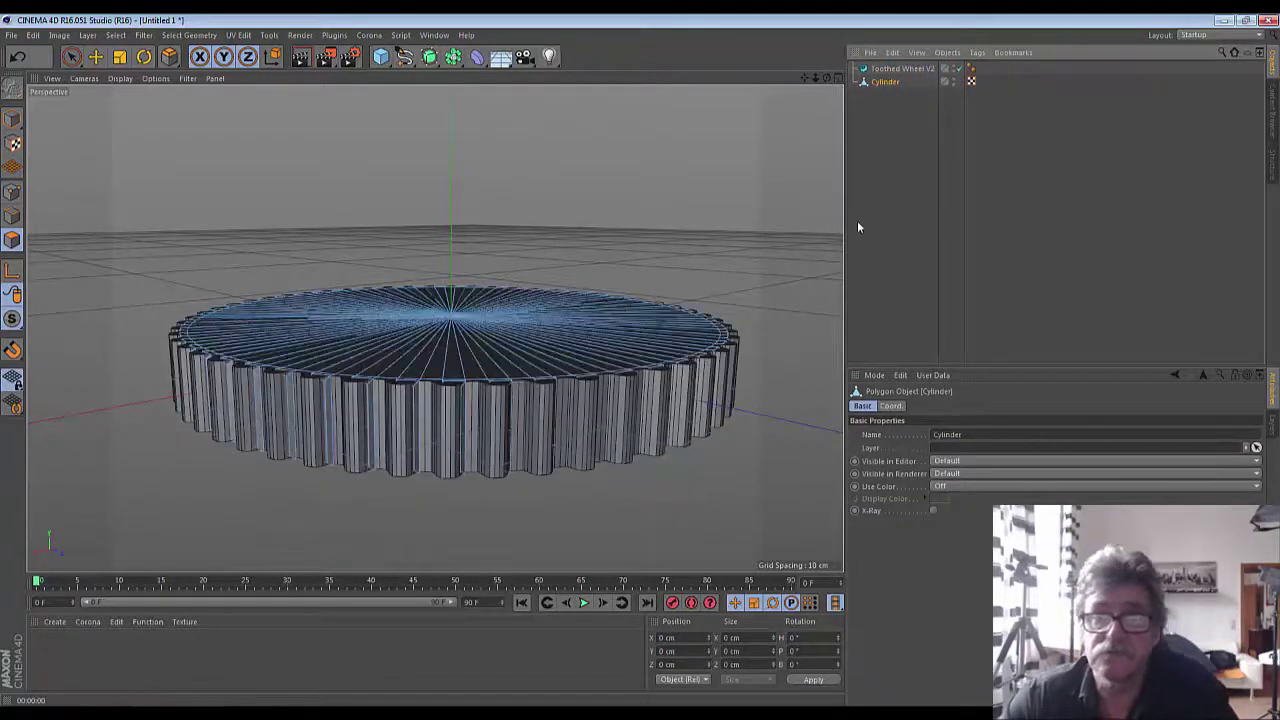
{"action": "mouse_move", "coordinate": [815, 77]}
{"action": "left_mouse_down"}
{"action": "mouse_move", "coordinate": [845, 77]}
{"action": "mouse_move", "coordinate": [817, 82]}
{"action": "mouse_move", "coordinate": [830, 95]}
{"action": "left_mouse_up"}
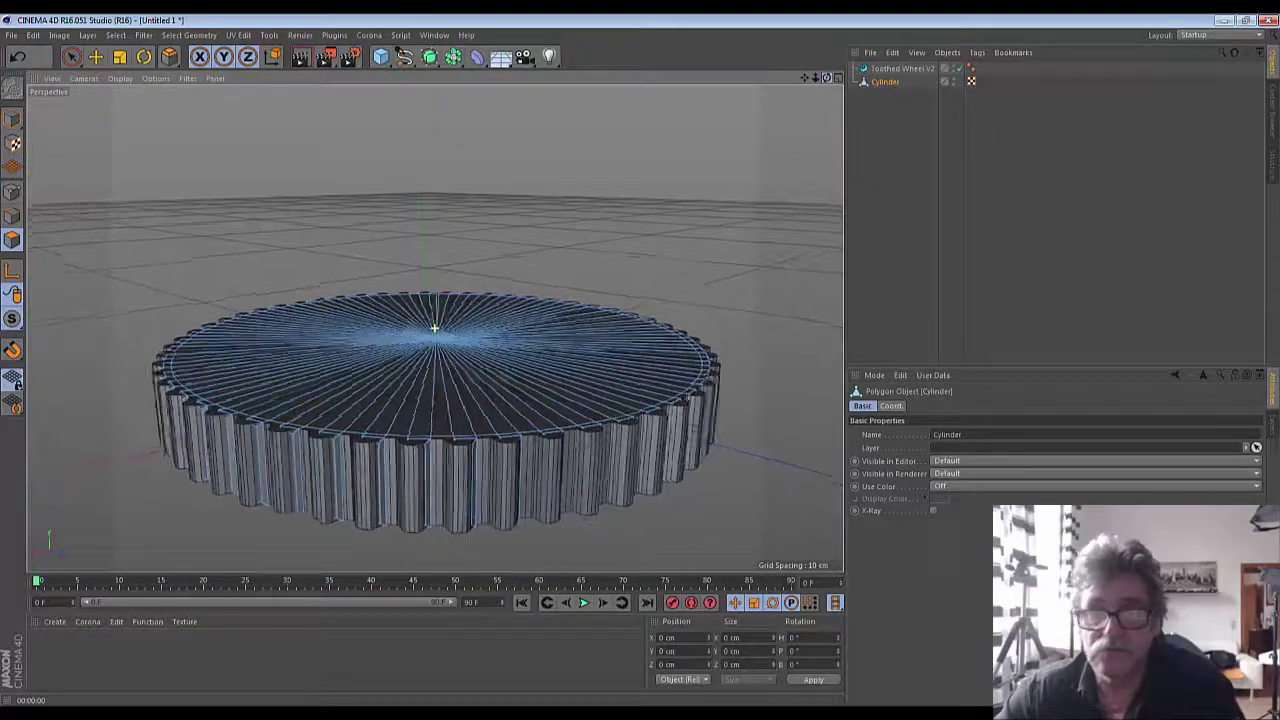
{"action": "left_click_drag", "start_coordinate": [435, 328], "coordinate": [699, 266]}
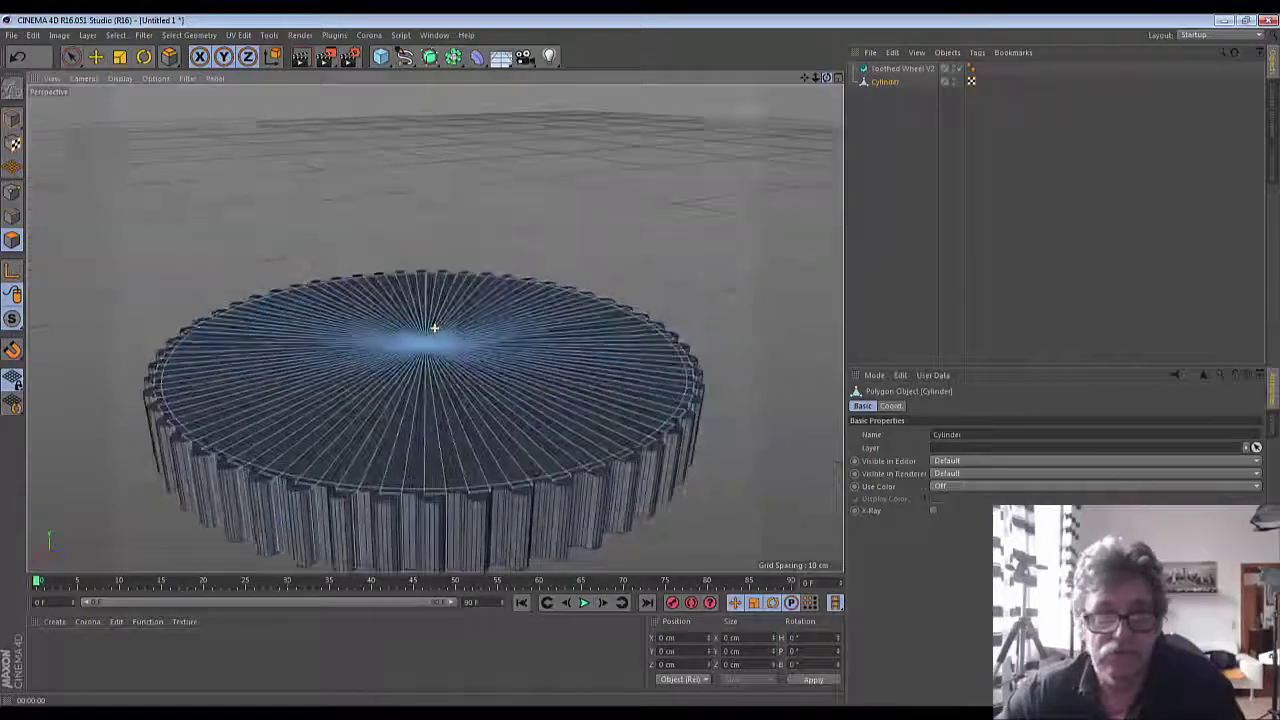
{"action": "scroll", "coordinate": [699, 266], "scroll_direction": "down", "scroll_amount": 3}
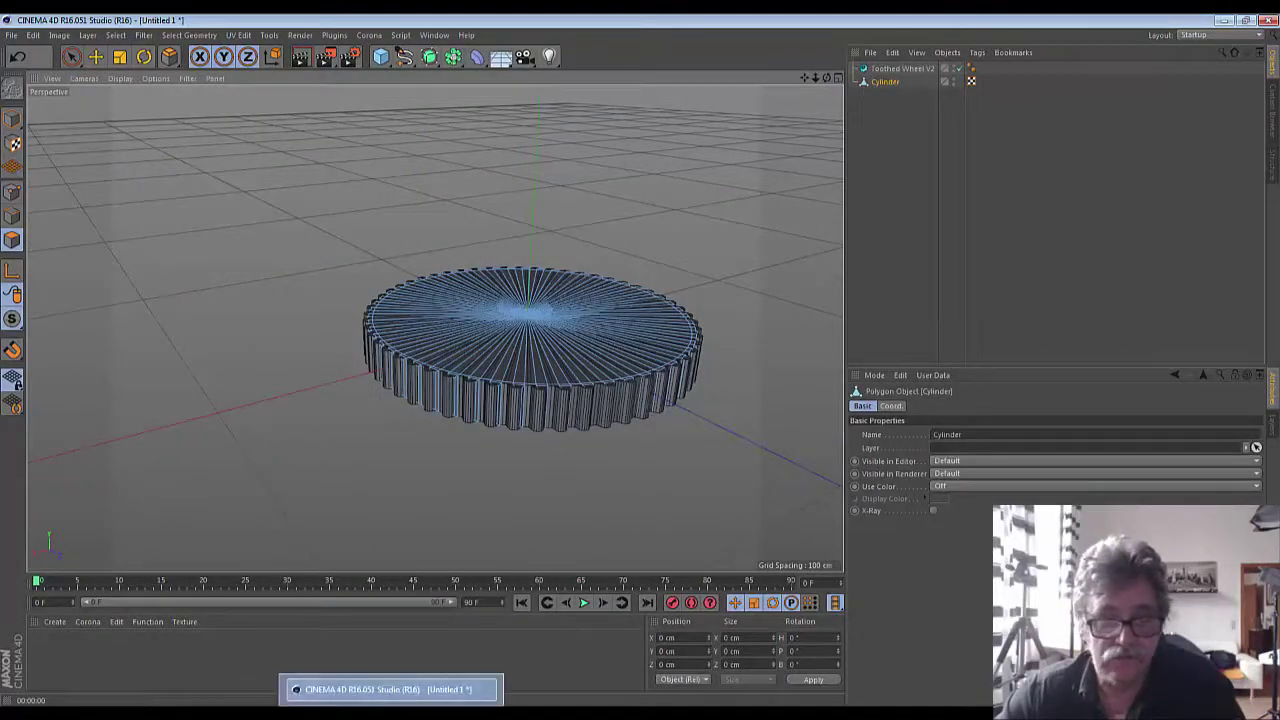
- View the stacked-gears reference photo in Windows Photo Viewer, then return to Cinema 4D
{"action": "left_click", "coordinate": [283, 690]}
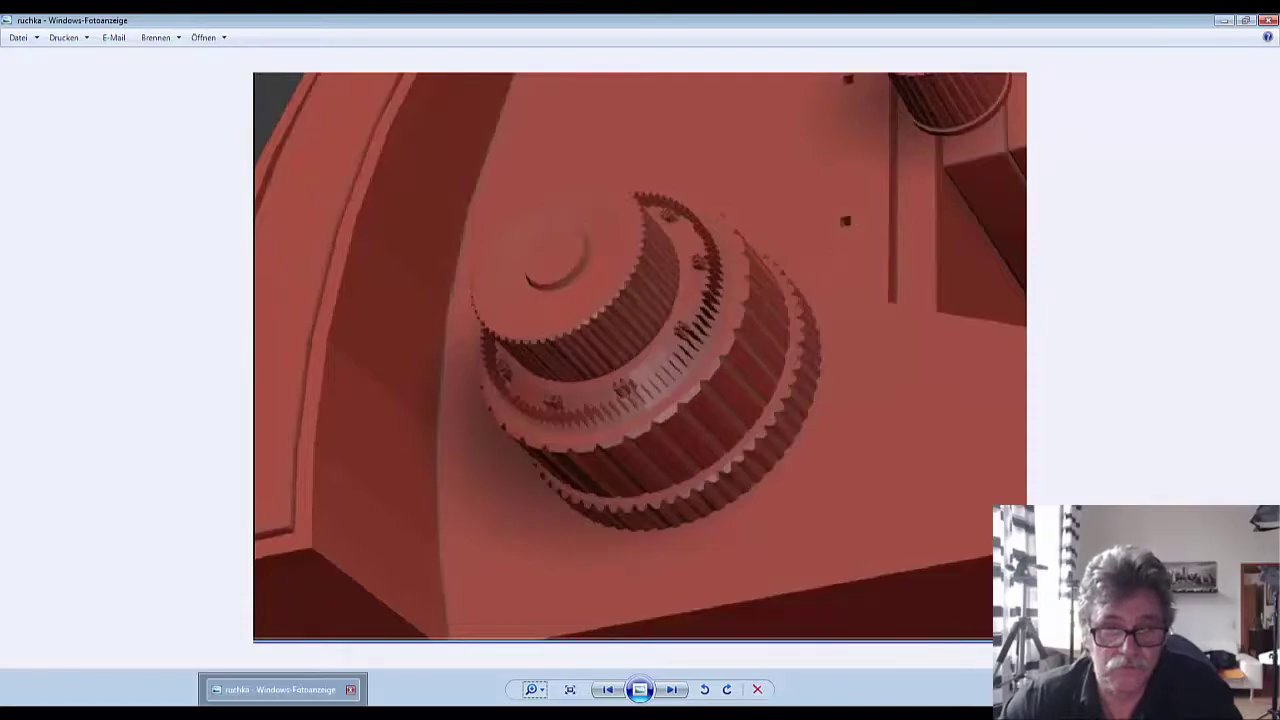
{"action": "left_click", "coordinate": [280, 690]}
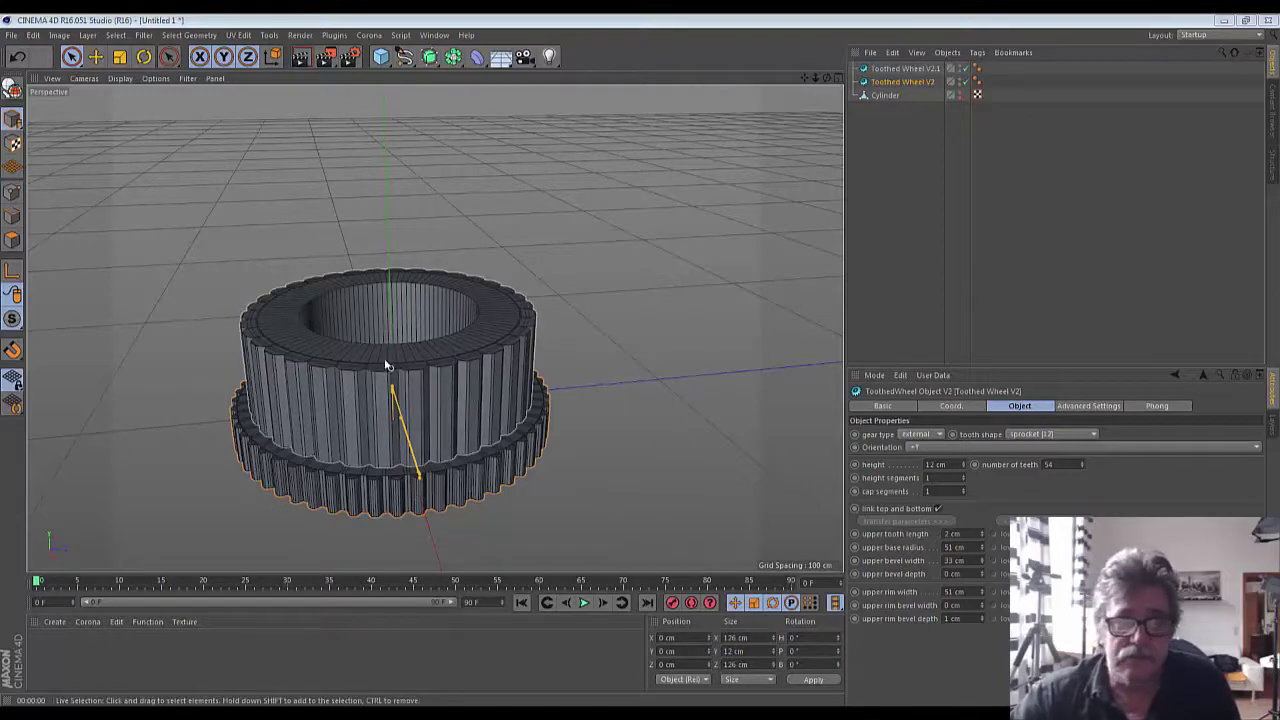
- Copy and paste the toothed wheel with Ctrl+C/Ctrl+V to create Toothed Wheel V2.2
{"action": "left_click_drag", "start_coordinate": [829, 79], "coordinate": [434, 328]}
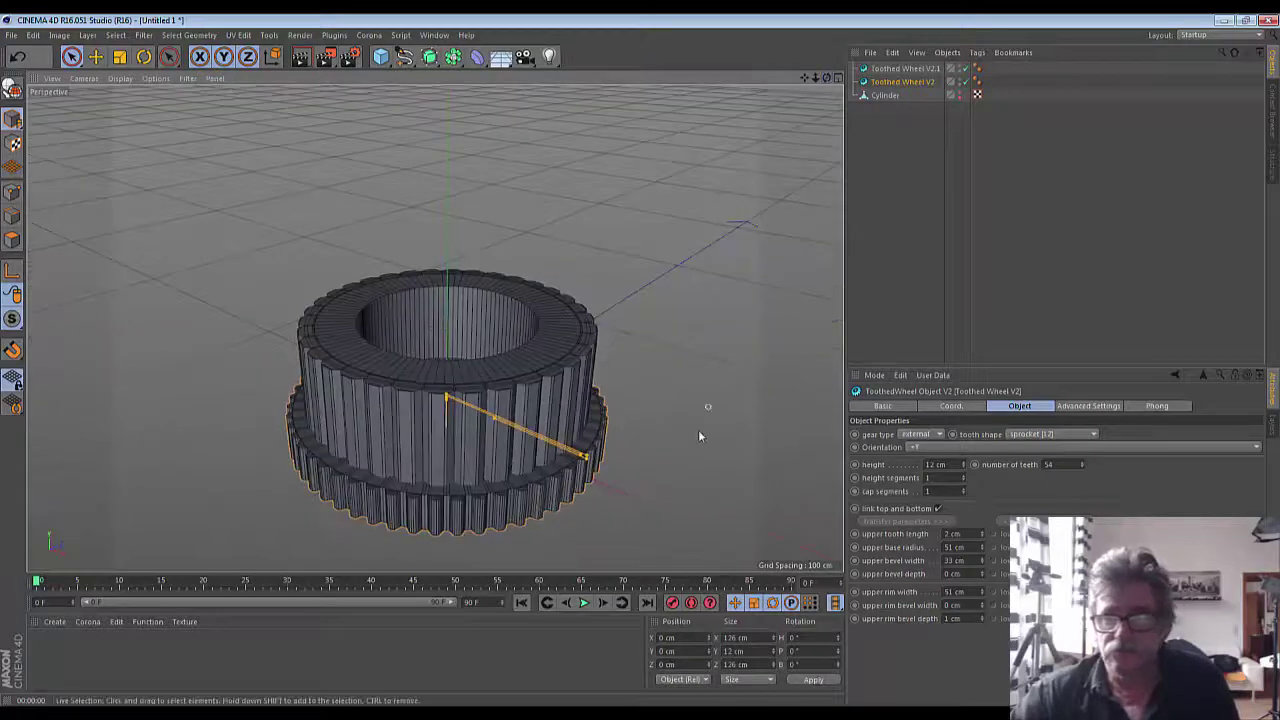
{"action": "left_click", "coordinate": [905, 70]}
{"action": "left_click", "coordinate": [898, 83]}
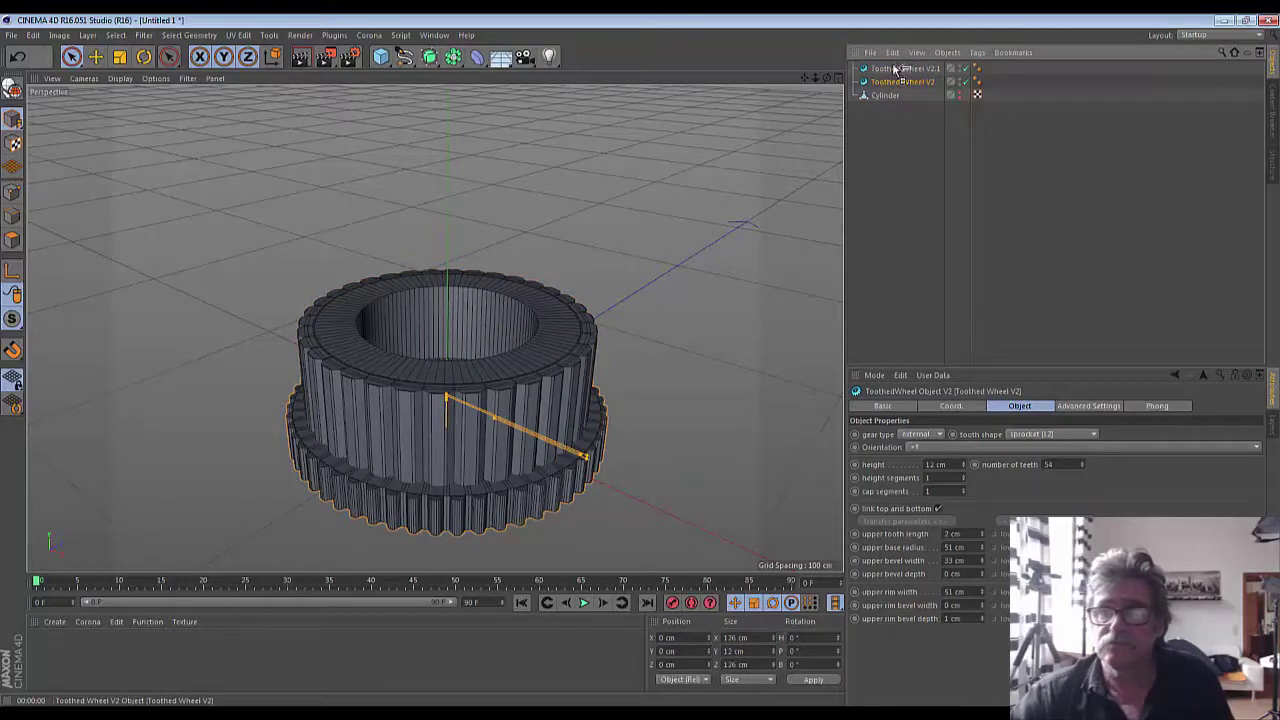
{"action": "key", "text": "ctrl+c"}
{"action": "key", "text": "ctrl+v"}
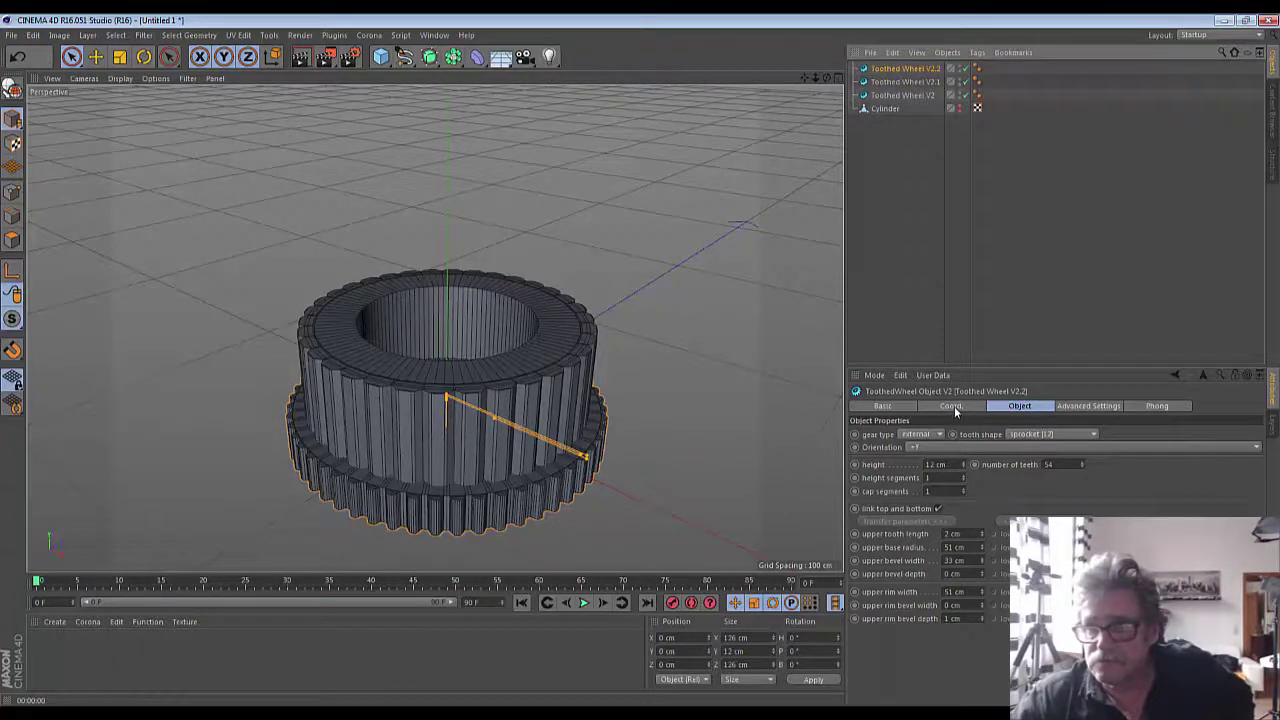
- Keep the new gear parametric and raise its Y position above the stack
{"action": "left_click", "coordinate": [13, 88]}
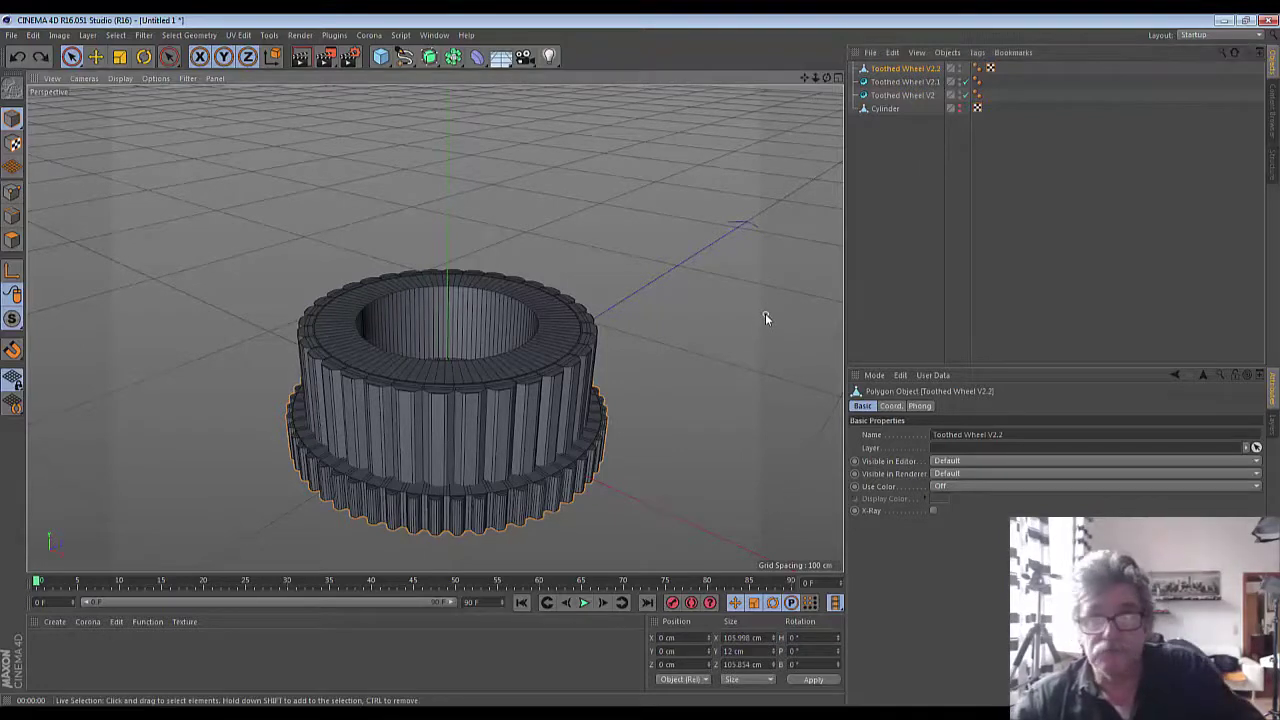
{"action": "key", "text": "ctrl+z"}
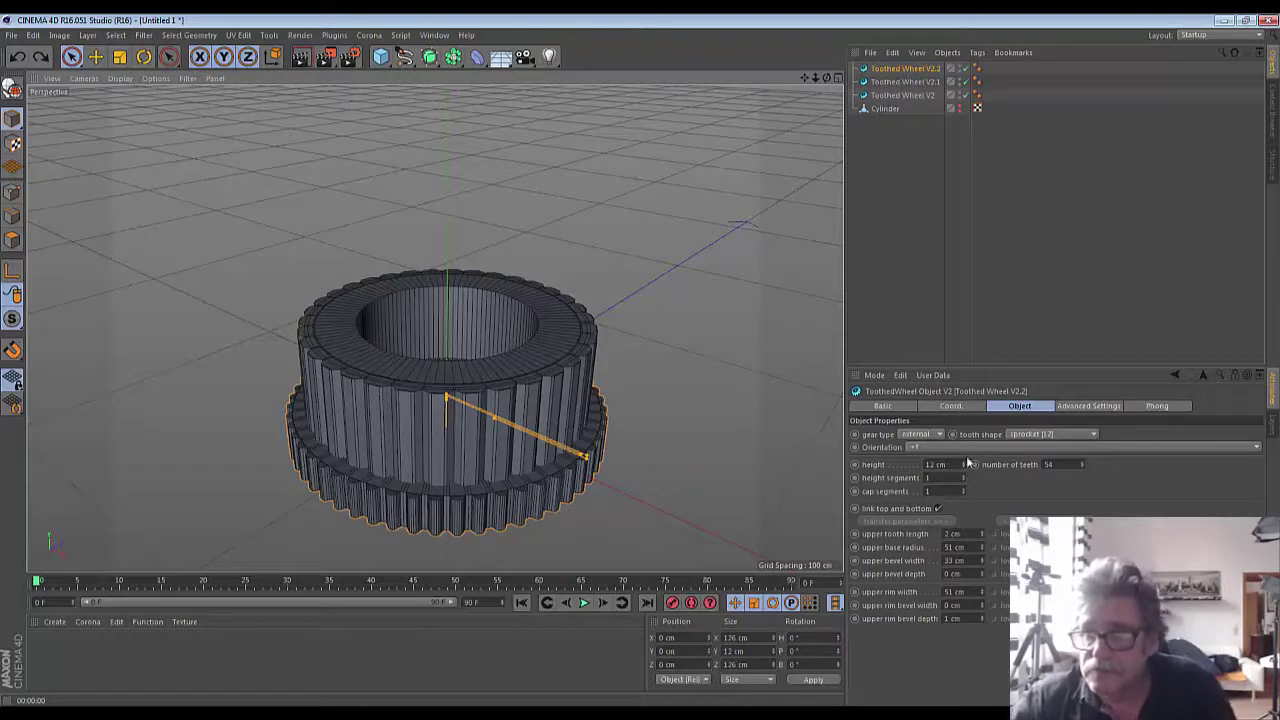
{"action": "left_click", "coordinate": [952, 406]}
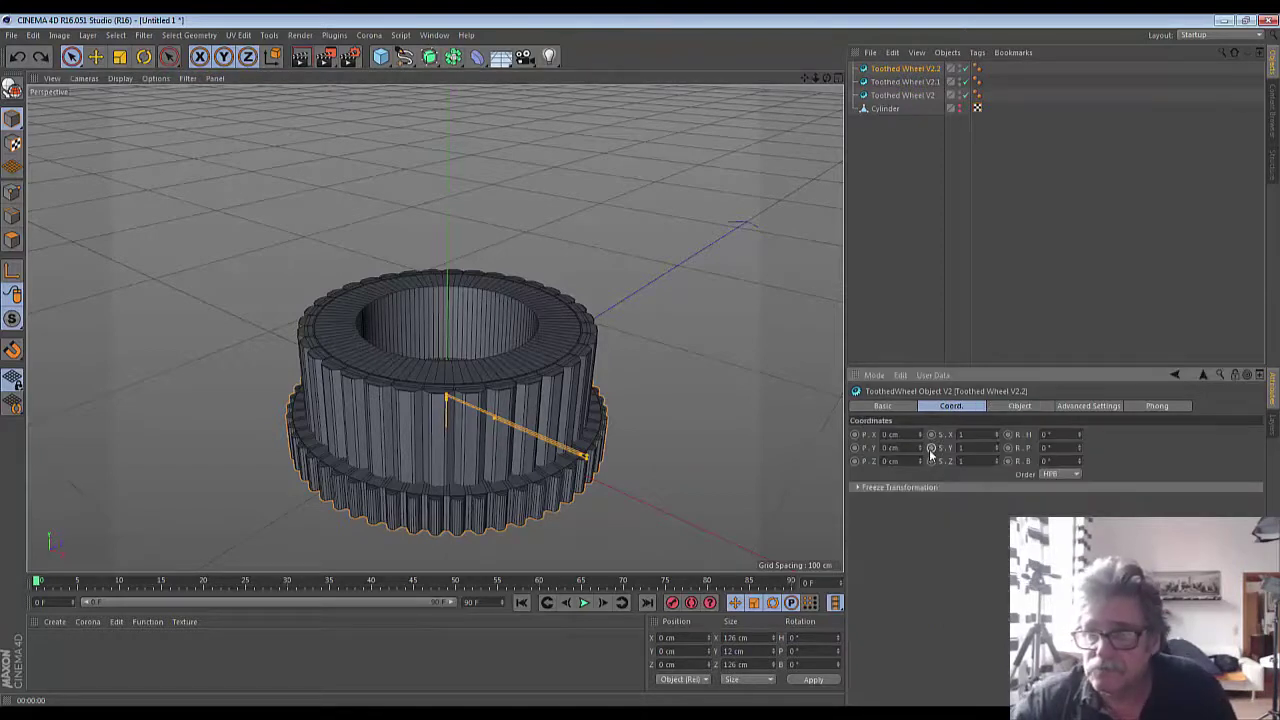
{"action": "left_click_drag", "start_coordinate": [921, 449], "coordinate": [921, 400]}
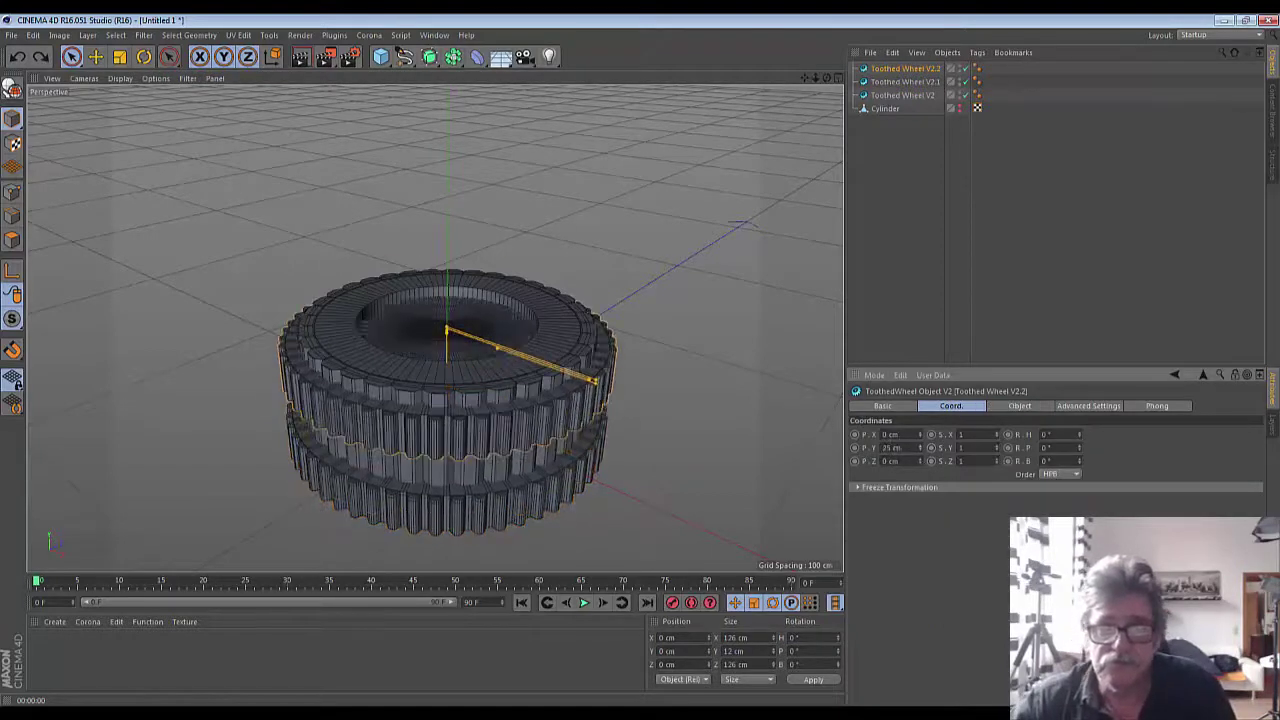
{"action": "mouse_move", "coordinate": [921, 449]}
{"action": "left_mouse_down"}
{"action": "mouse_move", "coordinate": [921, 430]}
{"action": "mouse_move", "coordinate": [921, 470]}
{"action": "left_mouse_up"}
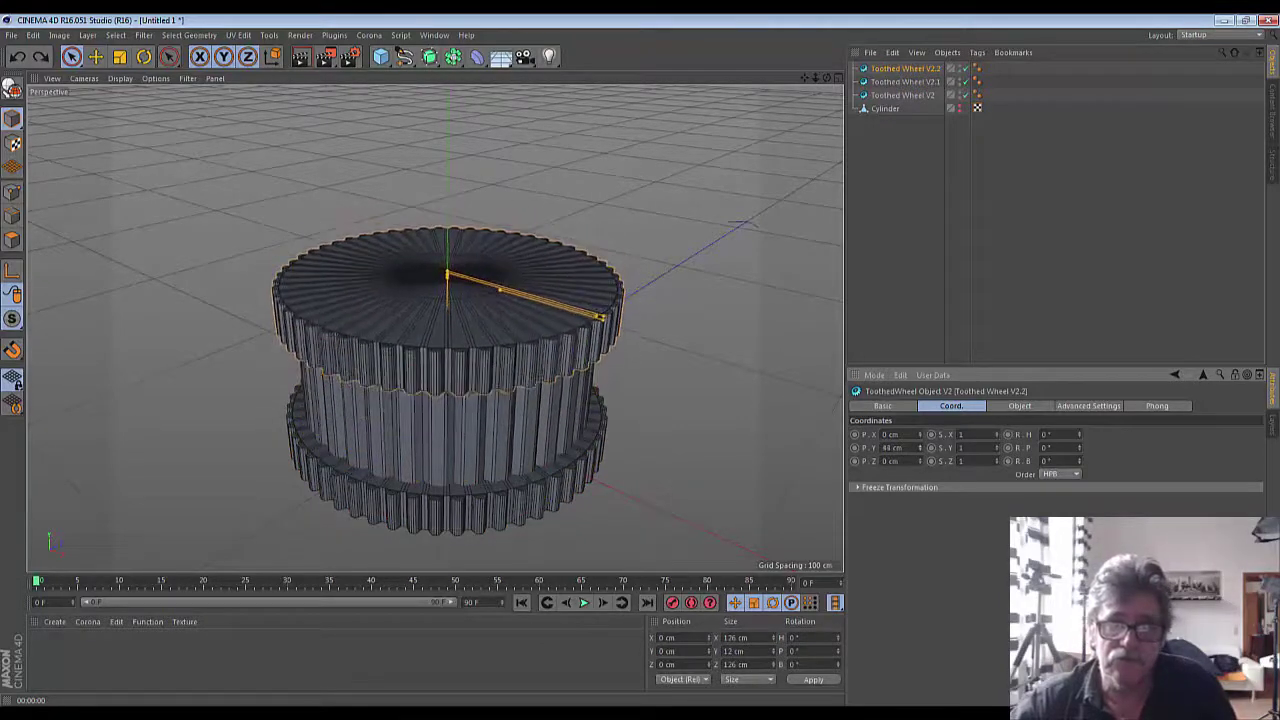
- Adjust the top gear's height and shrink its upper base radius to 23 cm
{"action": "left_click", "coordinate": [1017, 407]}
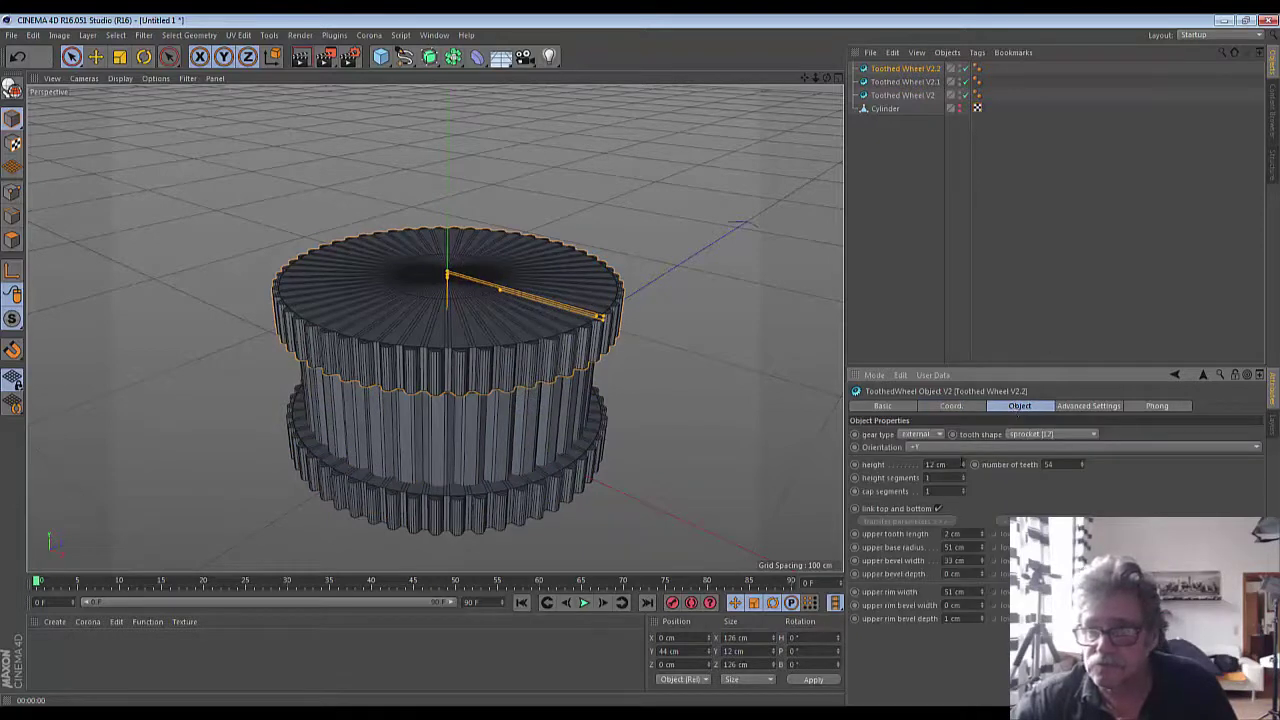
{"action": "mouse_move", "coordinate": [963, 466]}
{"action": "left_mouse_down"}
{"action": "mouse_move", "coordinate": [963, 426]}
{"action": "mouse_move", "coordinate": [963, 471]}
{"action": "left_mouse_up"}
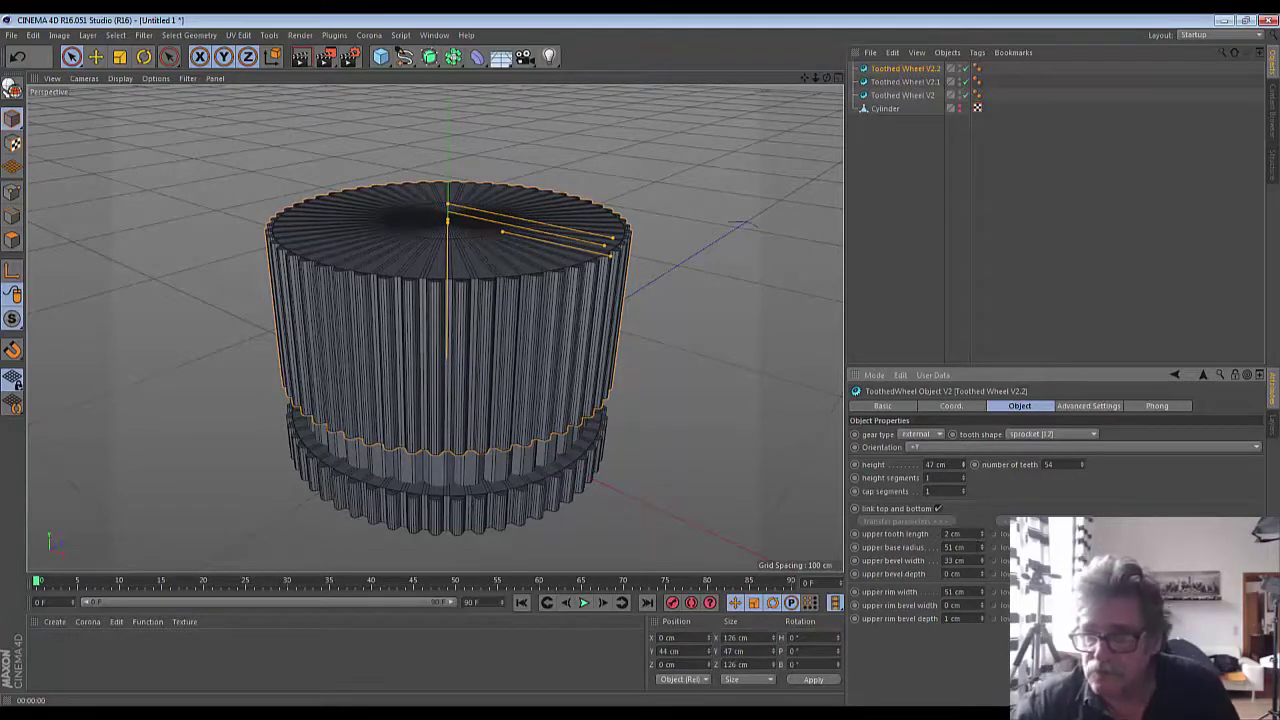
{"action": "mouse_move", "coordinate": [981, 548]}
{"action": "left_mouse_down"}
{"action": "mouse_move", "coordinate": [981, 568]}
{"action": "mouse_move", "coordinate": [981, 545]}
{"action": "left_mouse_up"}
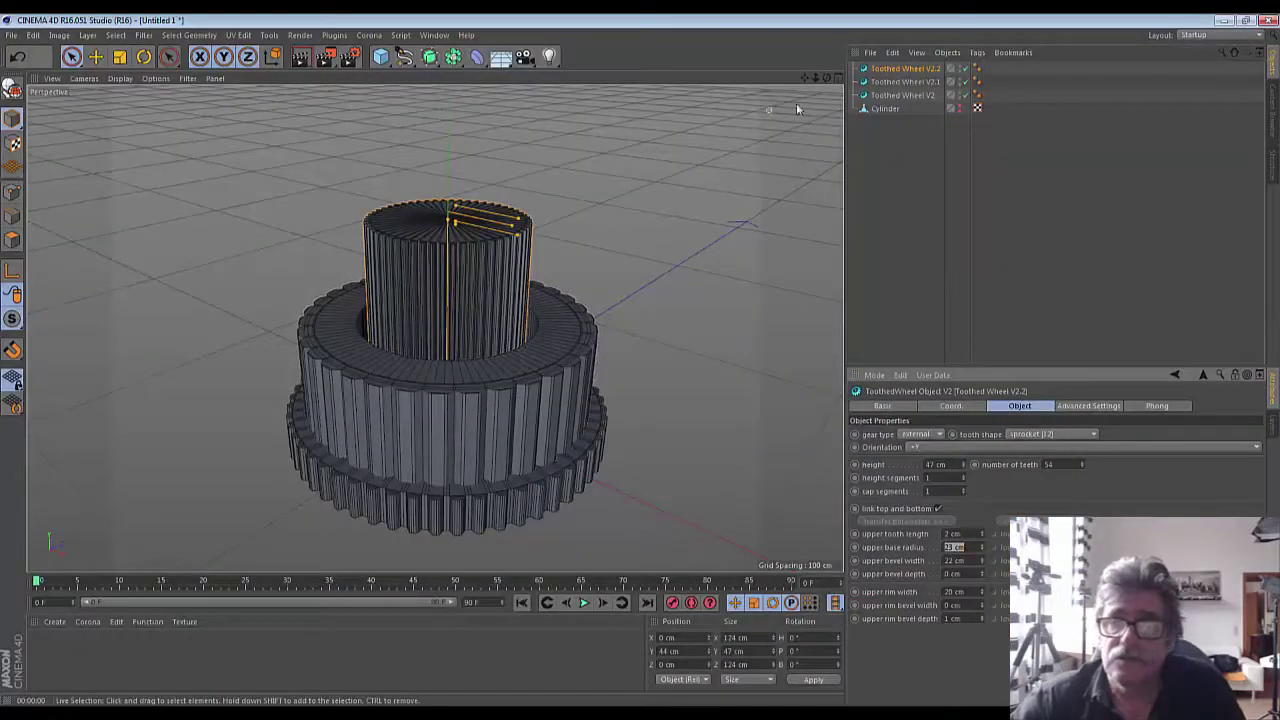
{"action": "left_click_drag", "start_coordinate": [826, 78], "coordinate": [826, 160]}
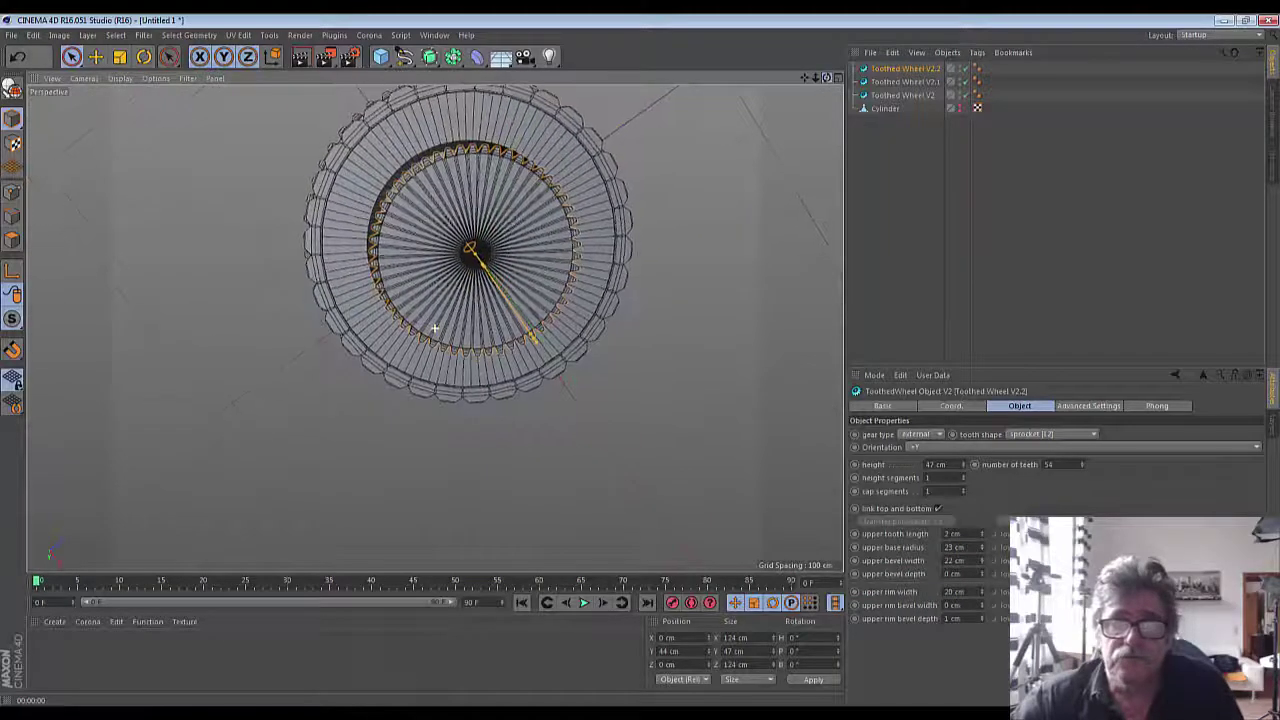
{"action": "left_click_drag", "start_coordinate": [434, 327], "coordinate": [434, 327]}
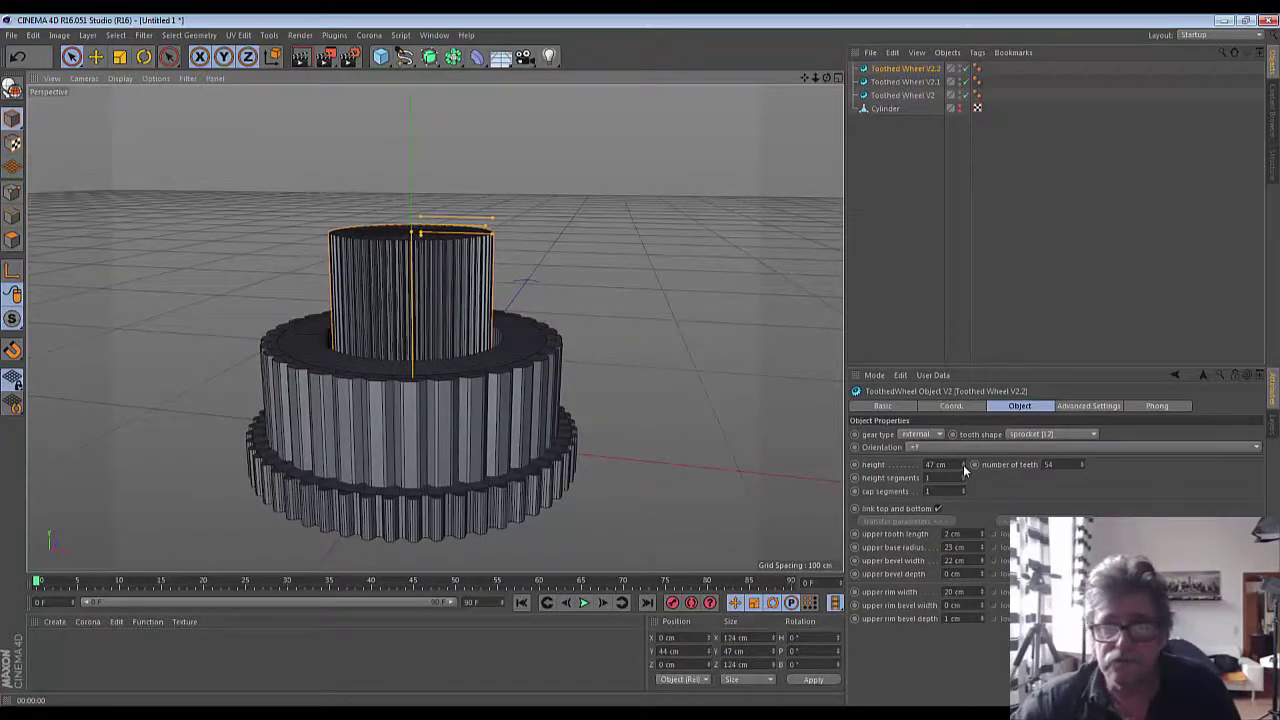
{"action": "left_click_drag", "start_coordinate": [964, 468], "coordinate": [964, 510]}
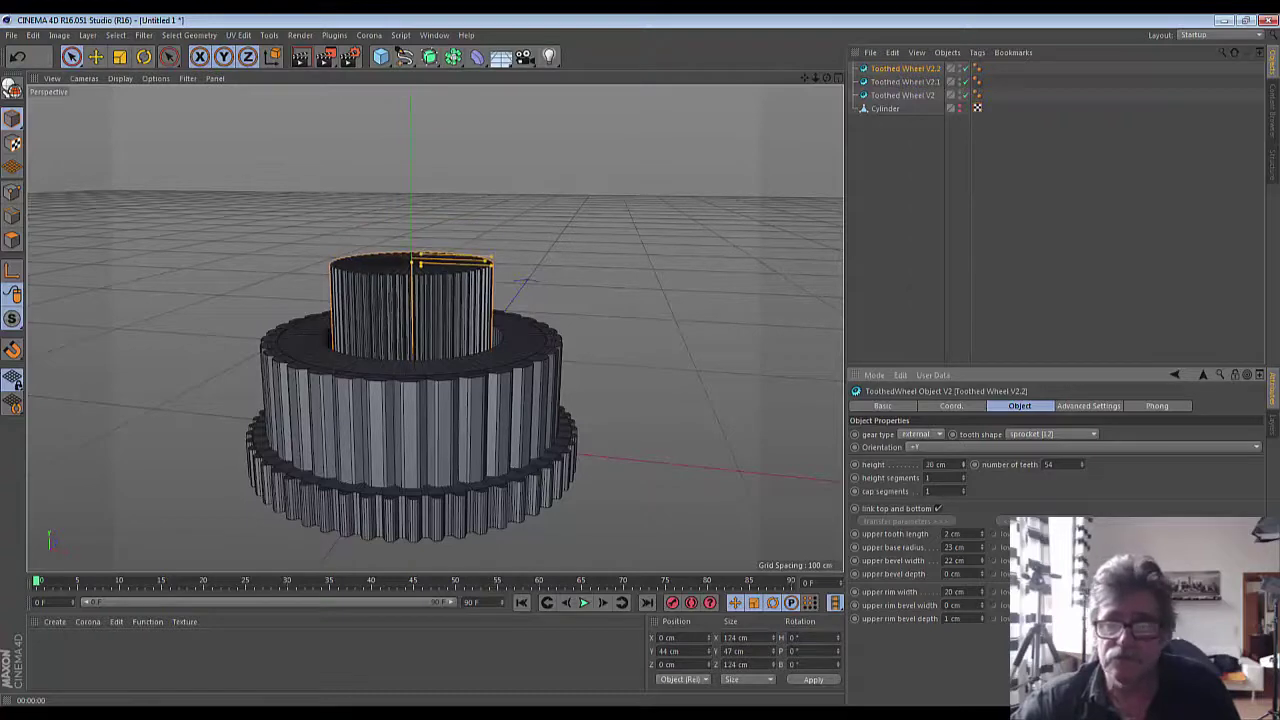
- Set the top gear's P.Y position to 54 cm
{"action": "left_click", "coordinate": [953, 407]}
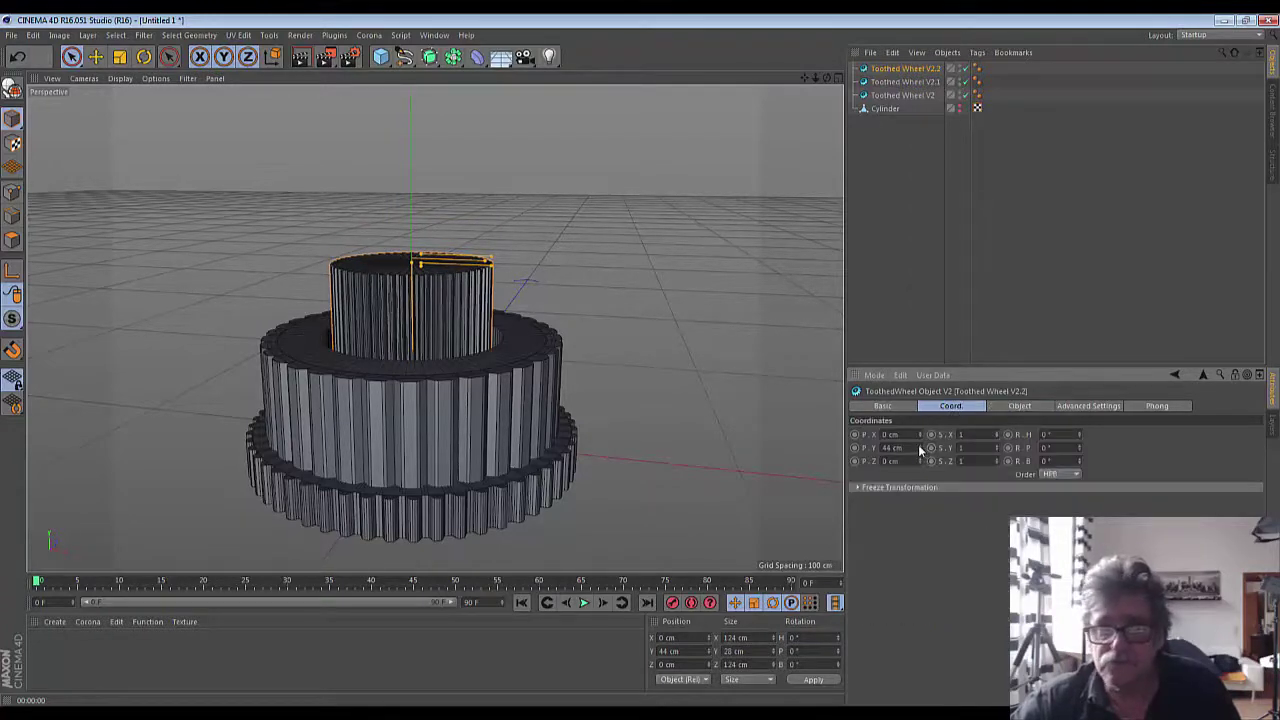
{"action": "mouse_move", "coordinate": [920, 452]}
{"action": "left_mouse_down"}
{"action": "mouse_move", "coordinate": [920, 440]}
{"action": "mouse_move", "coordinate": [920, 457]}
{"action": "left_mouse_up"}
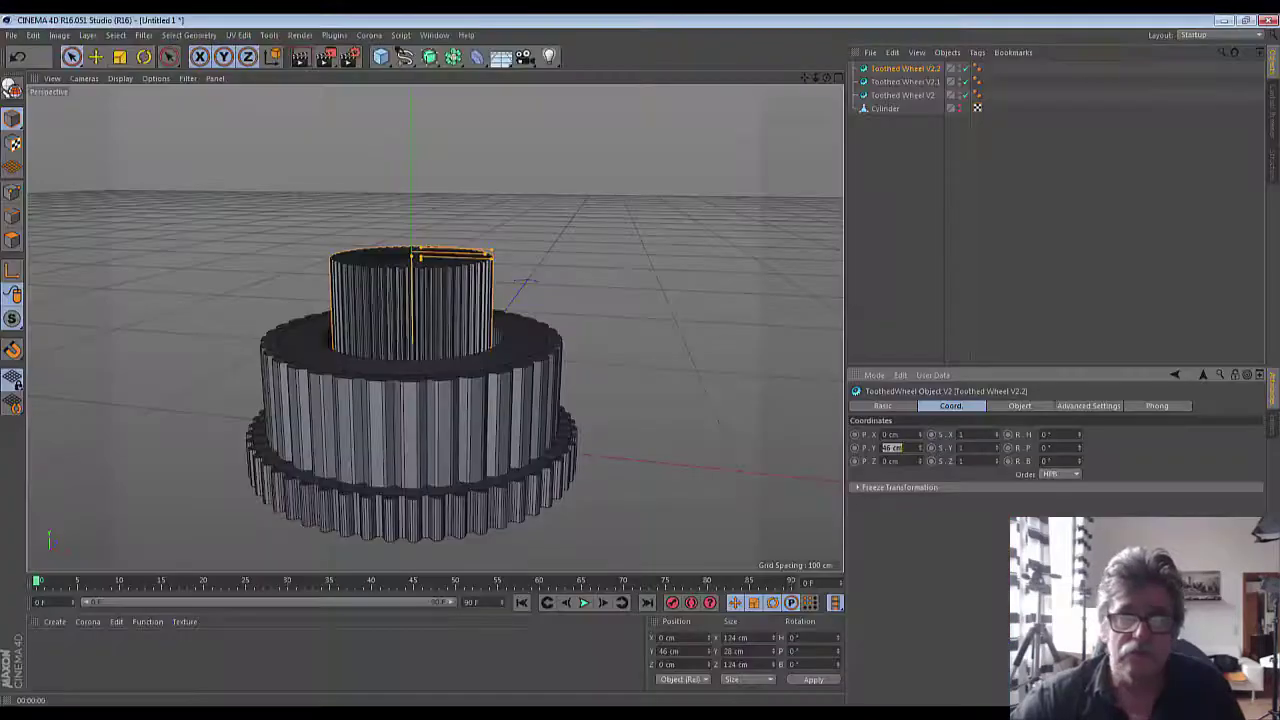
{"action": "left_click", "coordinate": [214, 691]}
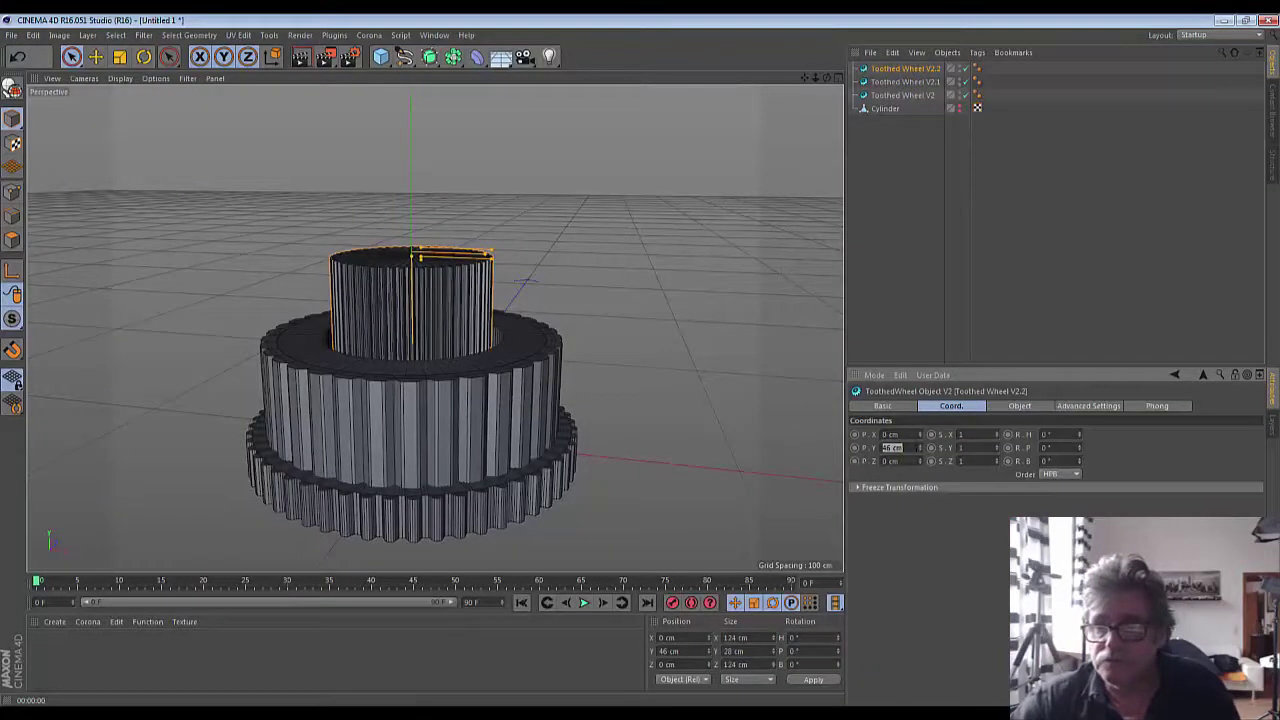
{"action": "left_click_drag", "start_coordinate": [921, 455], "coordinate": [921, 440]}
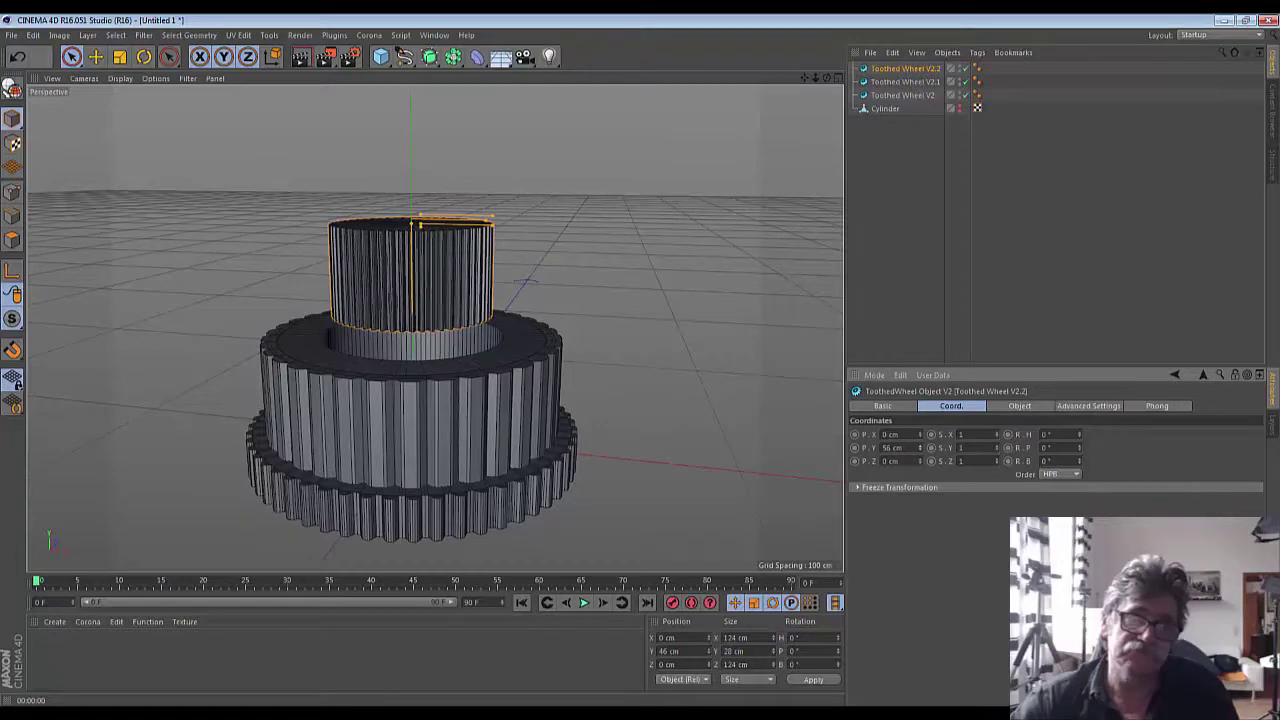
{"action": "left_click_drag", "start_coordinate": [921, 447], "coordinate": [921, 452]}
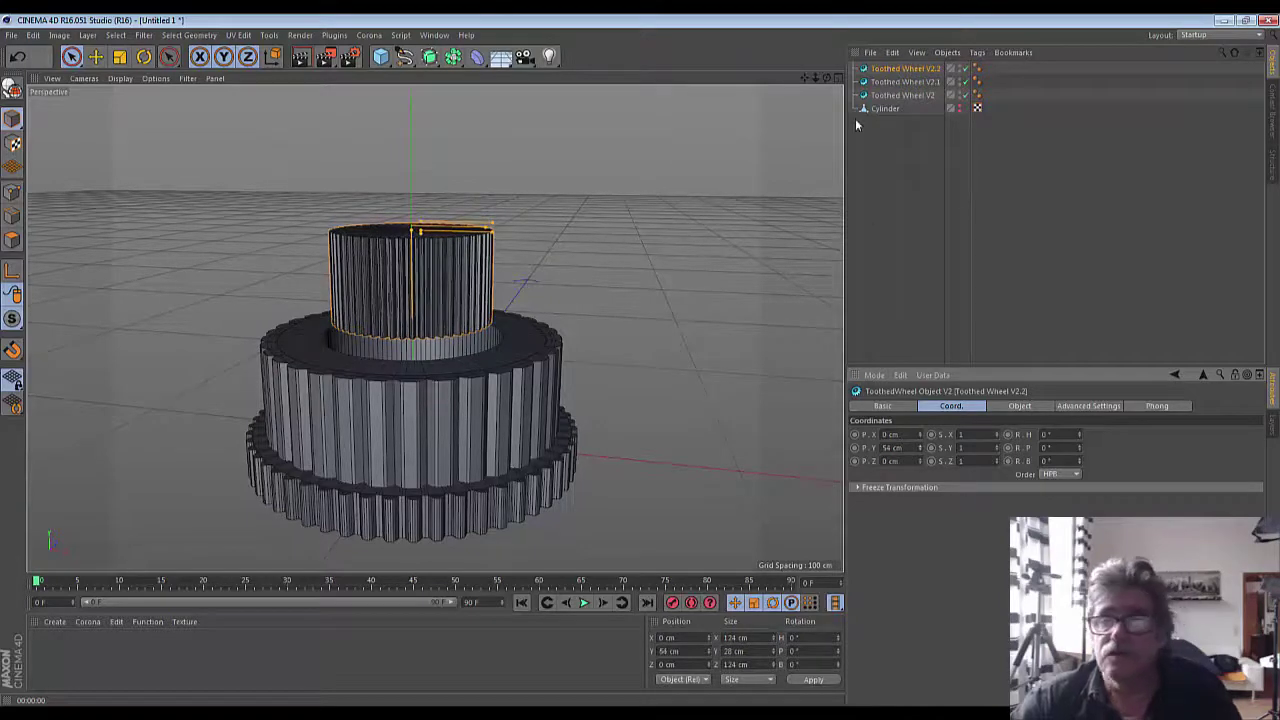
- Make the top gear taller, to a height of 46 cm
{"action": "left_click", "coordinate": [1022, 406]}
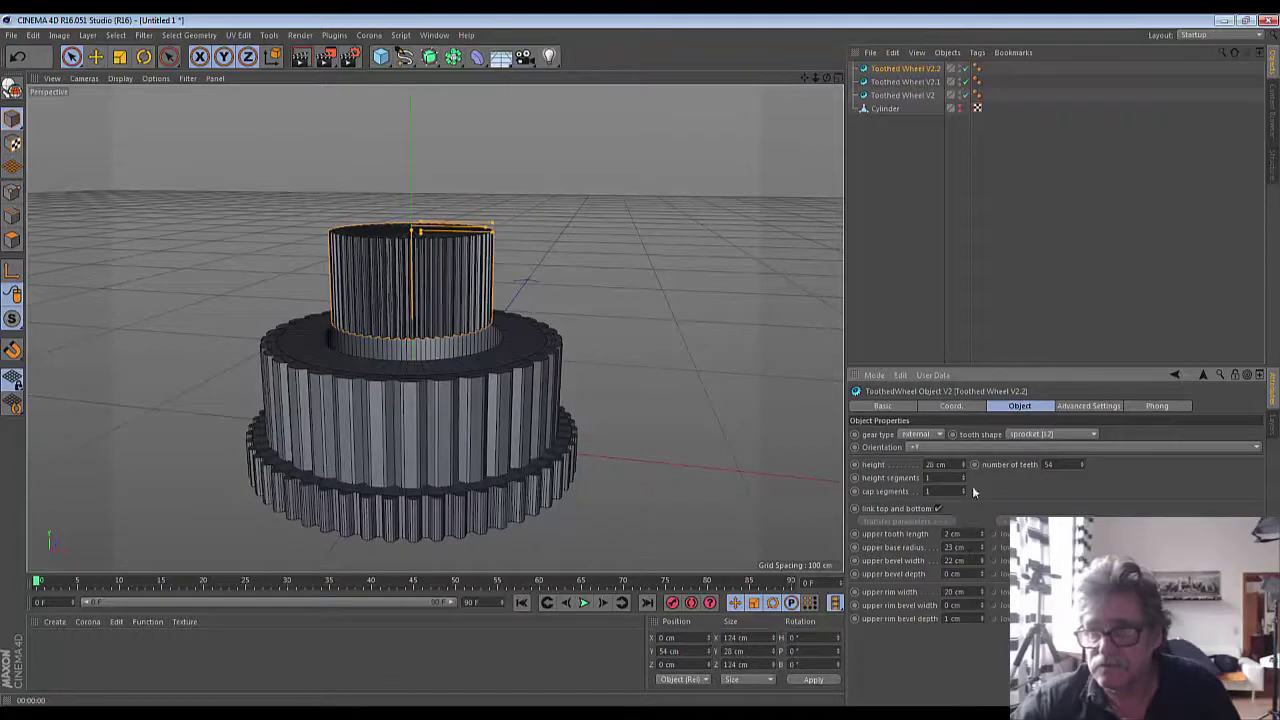
{"action": "left_click_drag", "start_coordinate": [962, 466], "coordinate": [962, 444]}
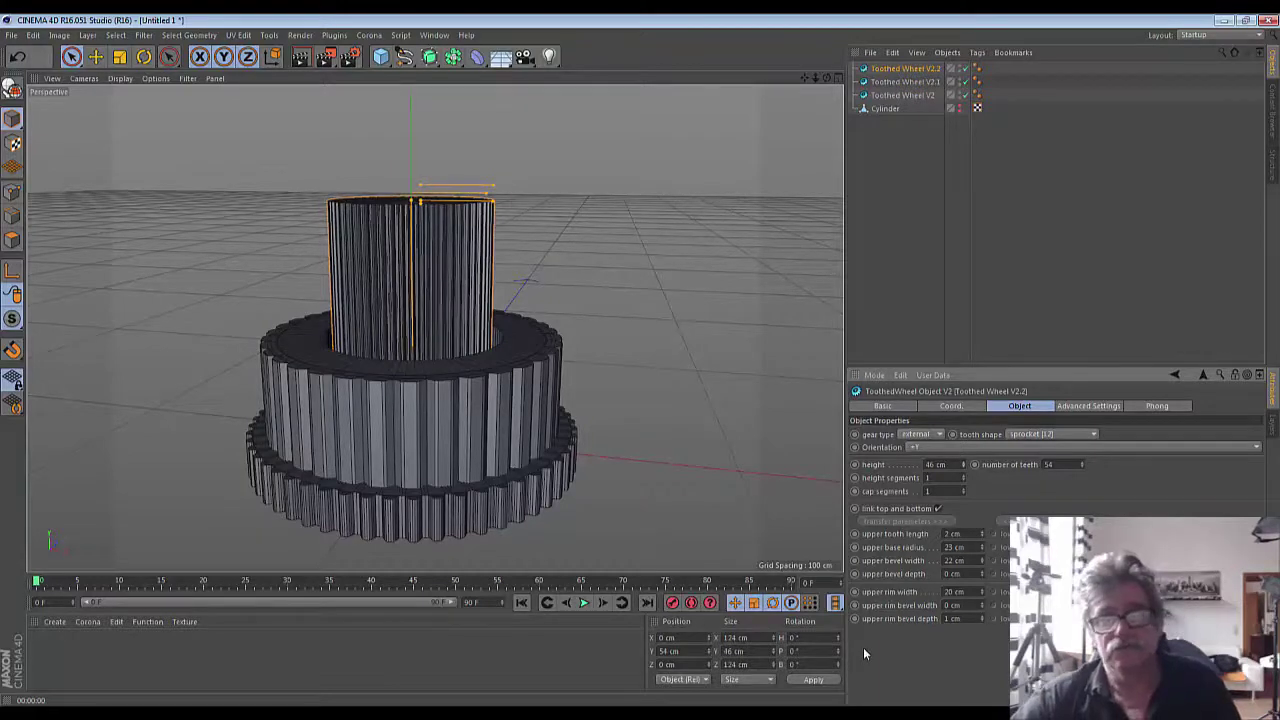
{"action": "left_click", "coordinate": [381, 57]}
- Add a cylinder and size it to about 8 cm radius and roughly 9.95 cm height
{"action": "left_click", "coordinate": [623, 79]}
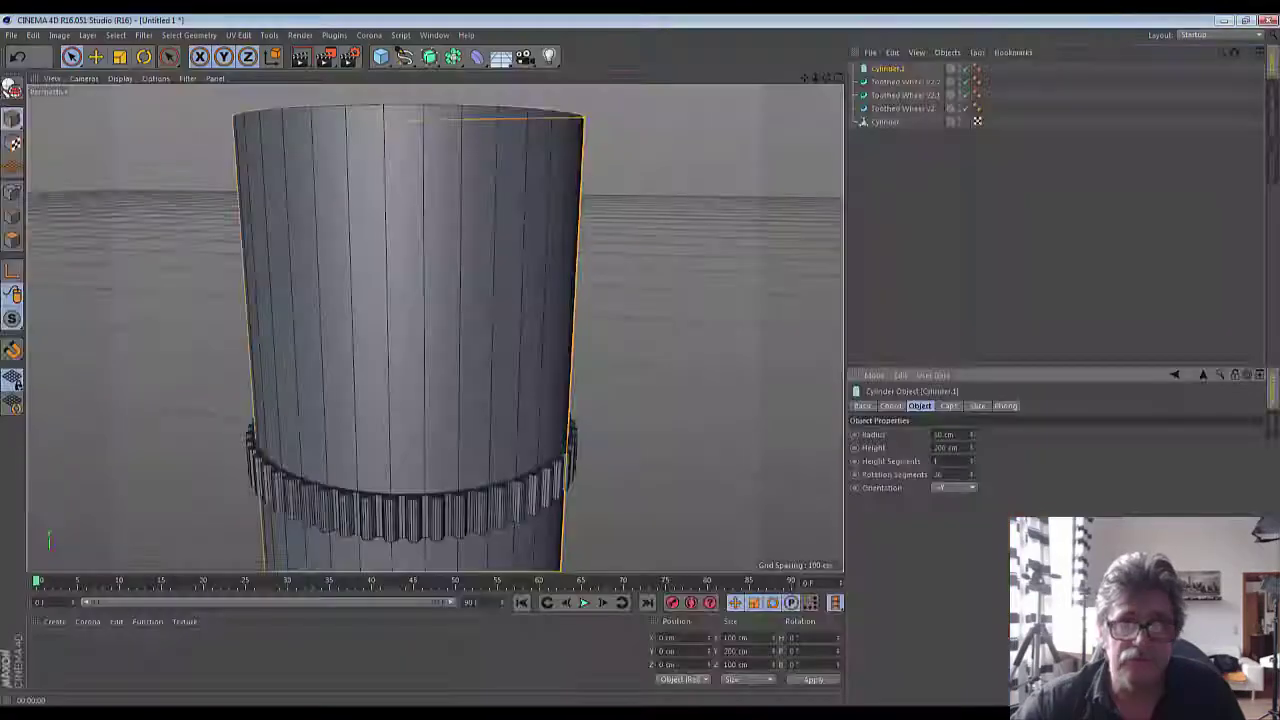
{"action": "mouse_move", "coordinate": [825, 76]}
{"action": "left_mouse_down"}
{"action": "mouse_move", "coordinate": [830, 110]}
{"action": "mouse_move", "coordinate": [826, 60]}
{"action": "left_mouse_up"}
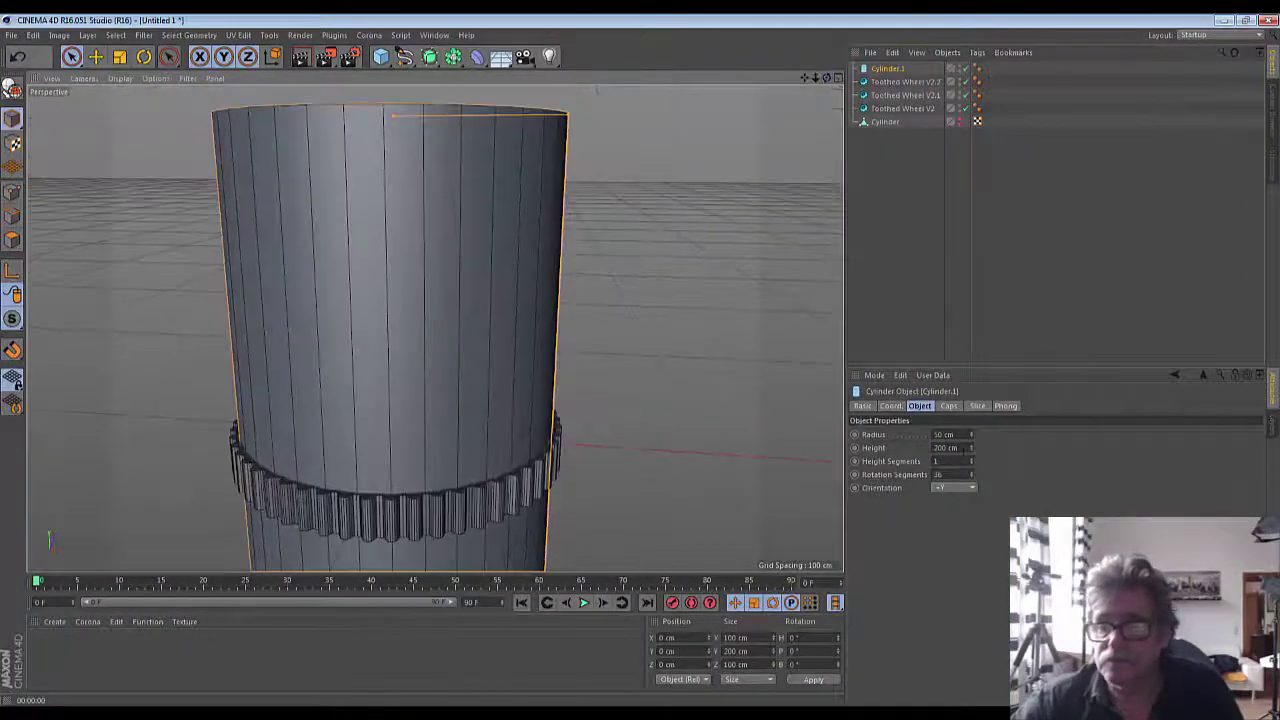
{"action": "left_click", "coordinate": [974, 435]}
{"action": "left_click_drag", "start_coordinate": [972, 435], "coordinate": [960, 520]}
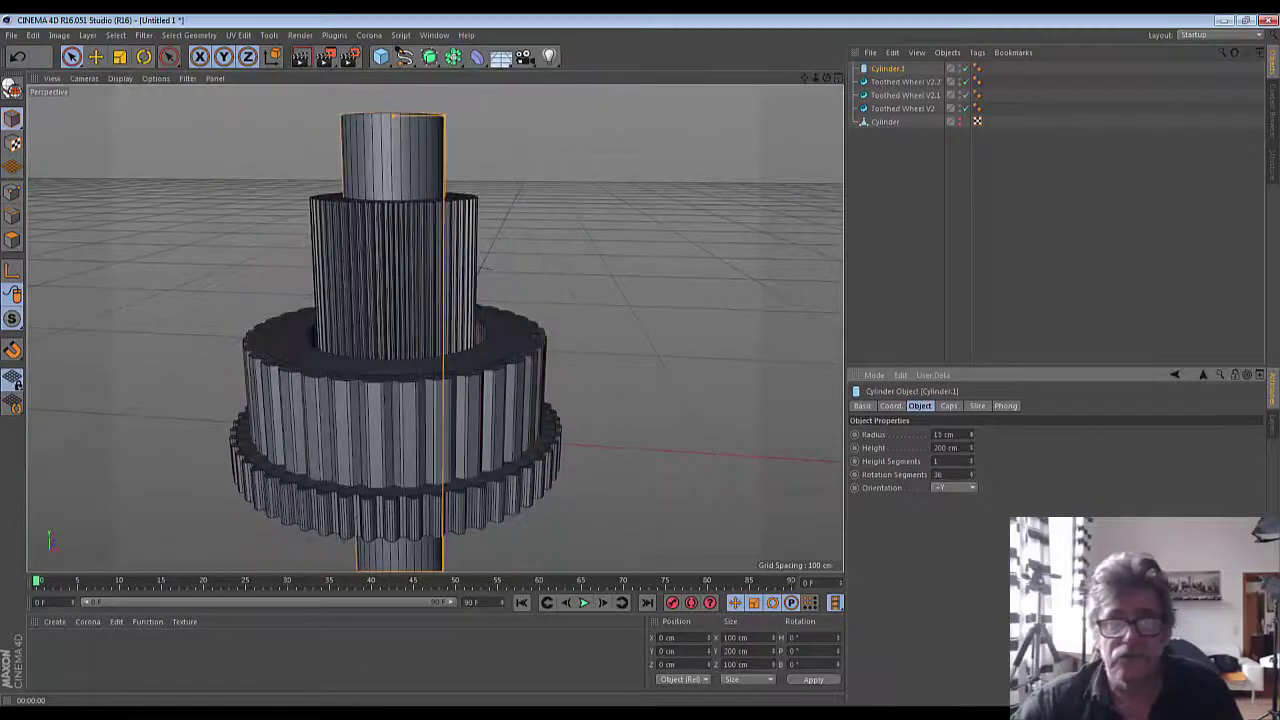
{"action": "left_click_drag", "start_coordinate": [972, 435], "coordinate": [975, 457]}
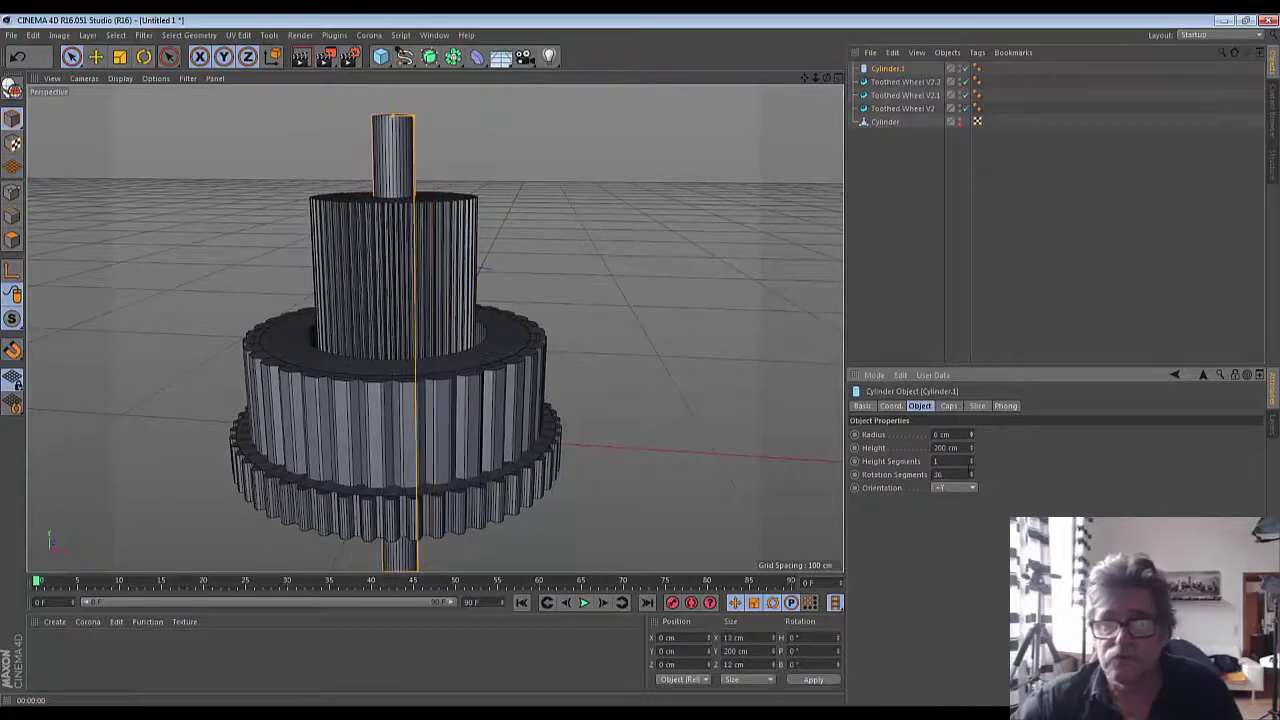
{"action": "left_click", "coordinate": [972, 431]}
{"action": "left_click", "coordinate": [972, 431]}
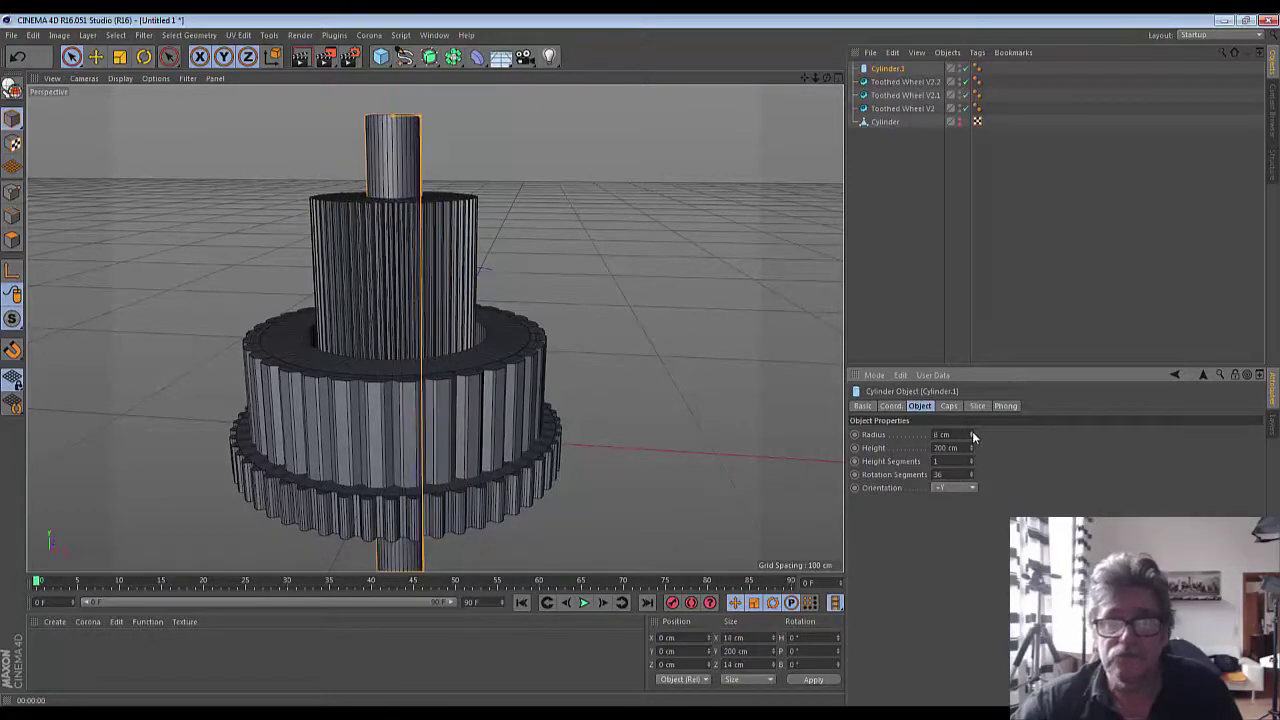
{"action": "left_click_drag", "start_coordinate": [971, 448], "coordinate": [971, 496]}
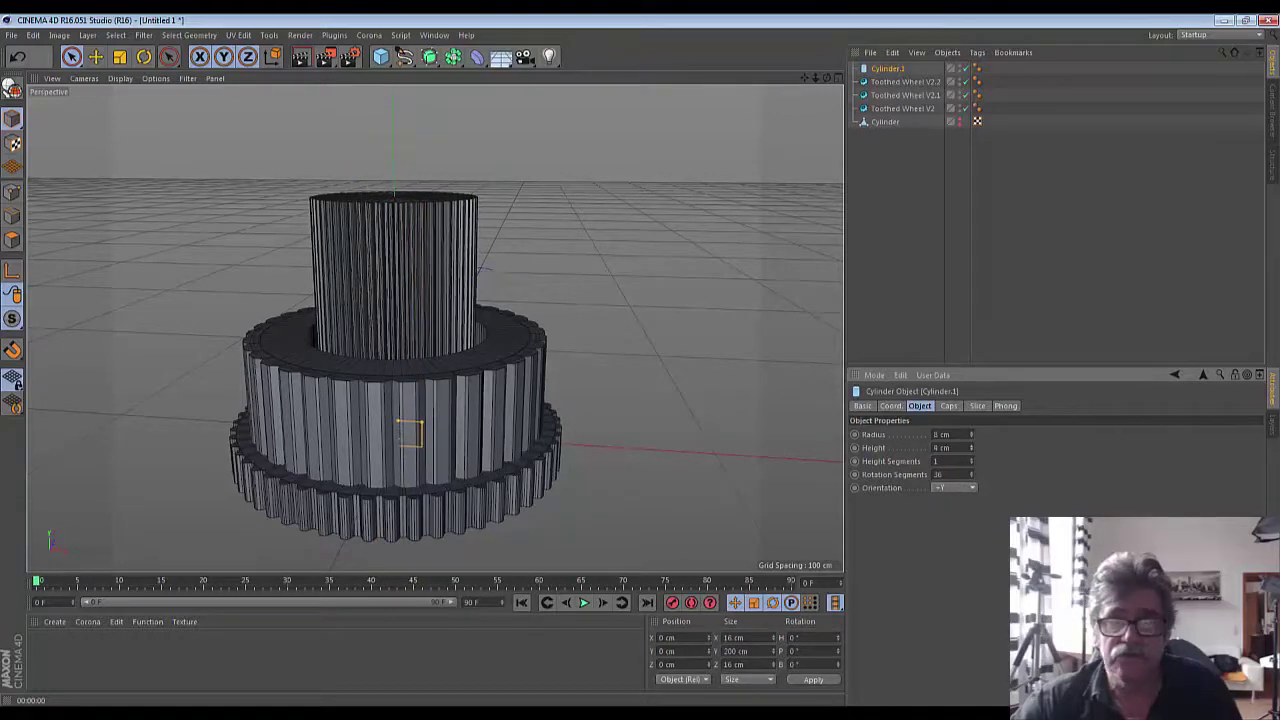
{"action": "left_click_drag", "start_coordinate": [971, 448], "coordinate": [971, 444]}
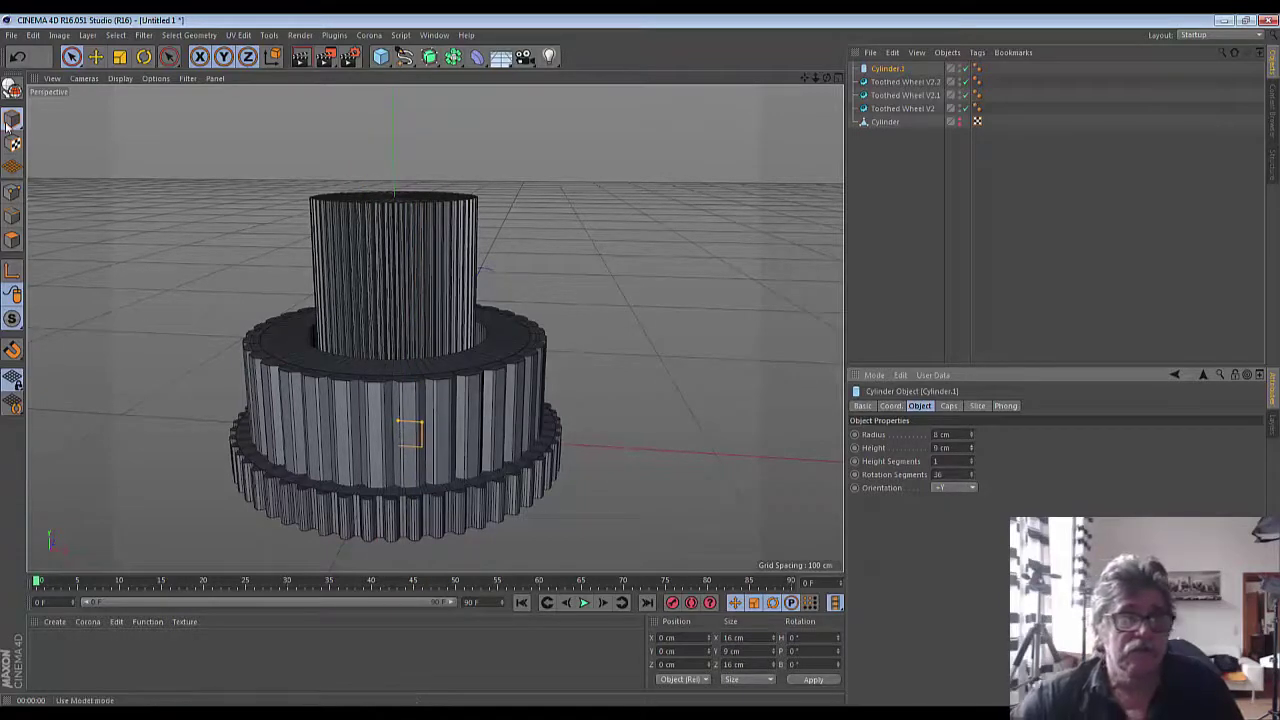
{"action": "left_click_drag", "start_coordinate": [398, 424], "coordinate": [396, 423]}
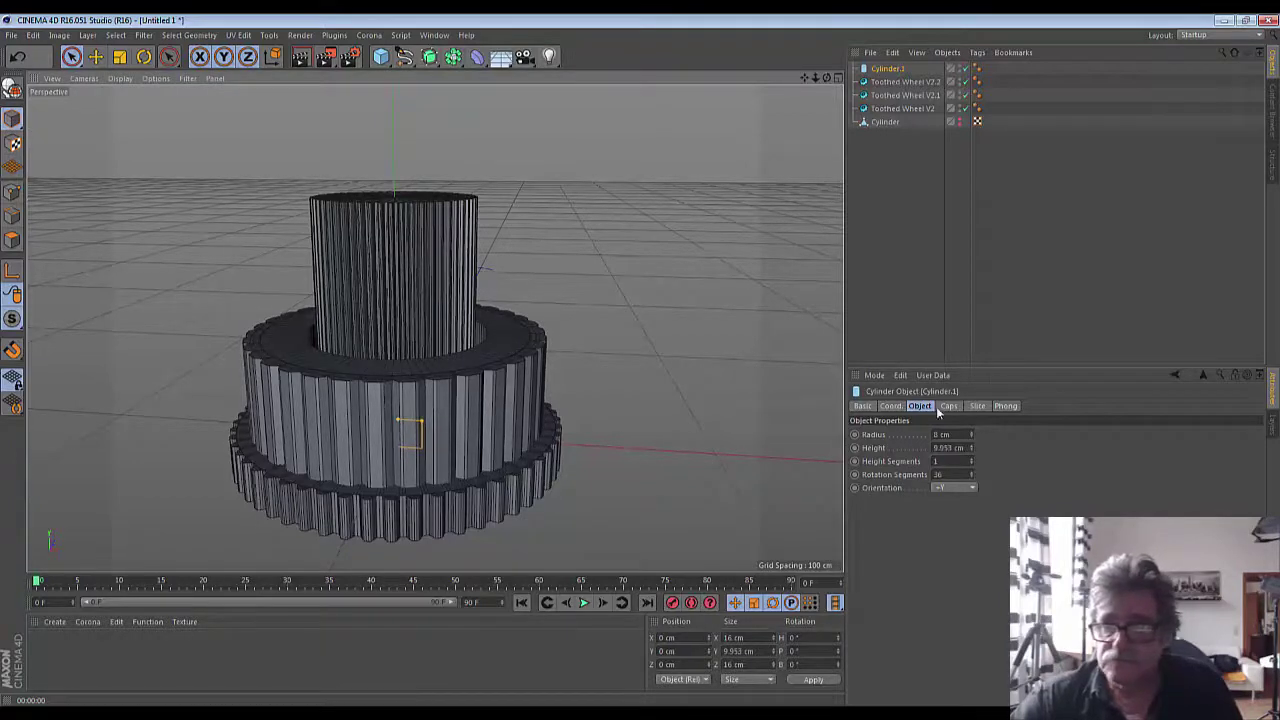
- Raise the cap cylinder to P.Y 75 cm, onto the tall cylinder's top
{"action": "left_click", "coordinate": [890, 406]}
{"action": "left_click_drag", "start_coordinate": [922, 453], "coordinate": [922, 400]}
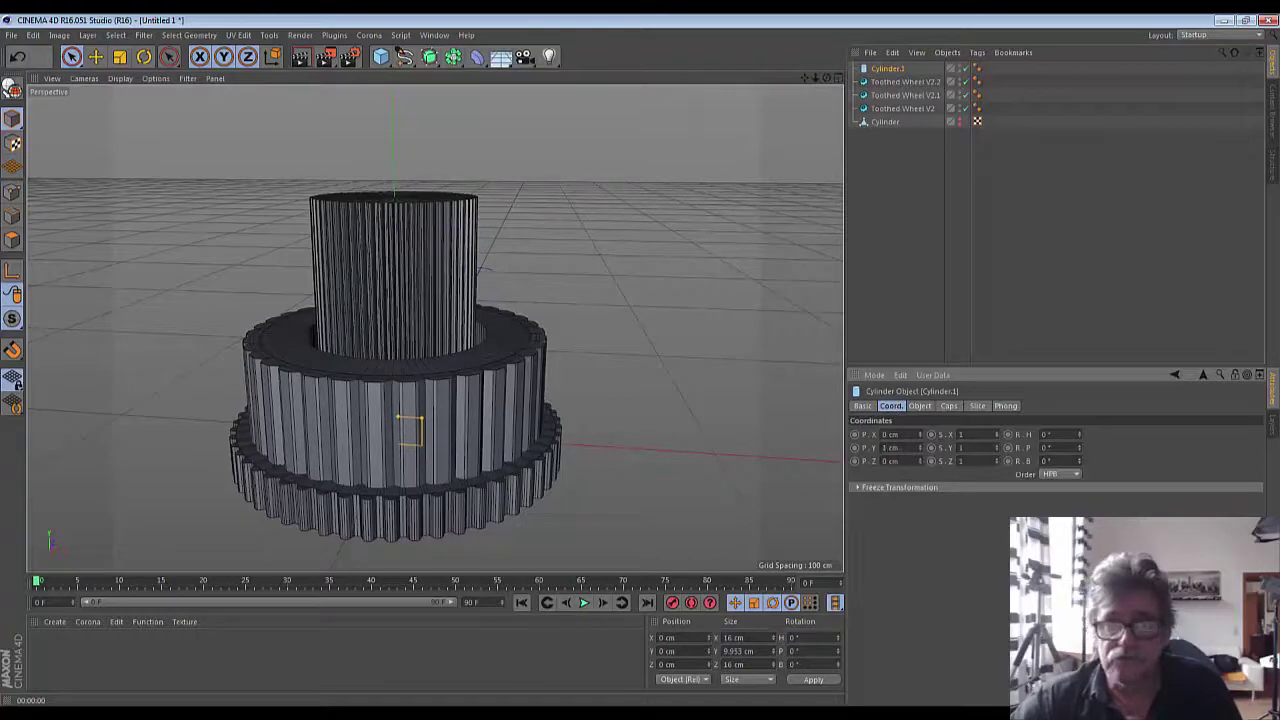
{"action": "left_click_drag", "start_coordinate": [920, 447], "coordinate": [922, 444]}
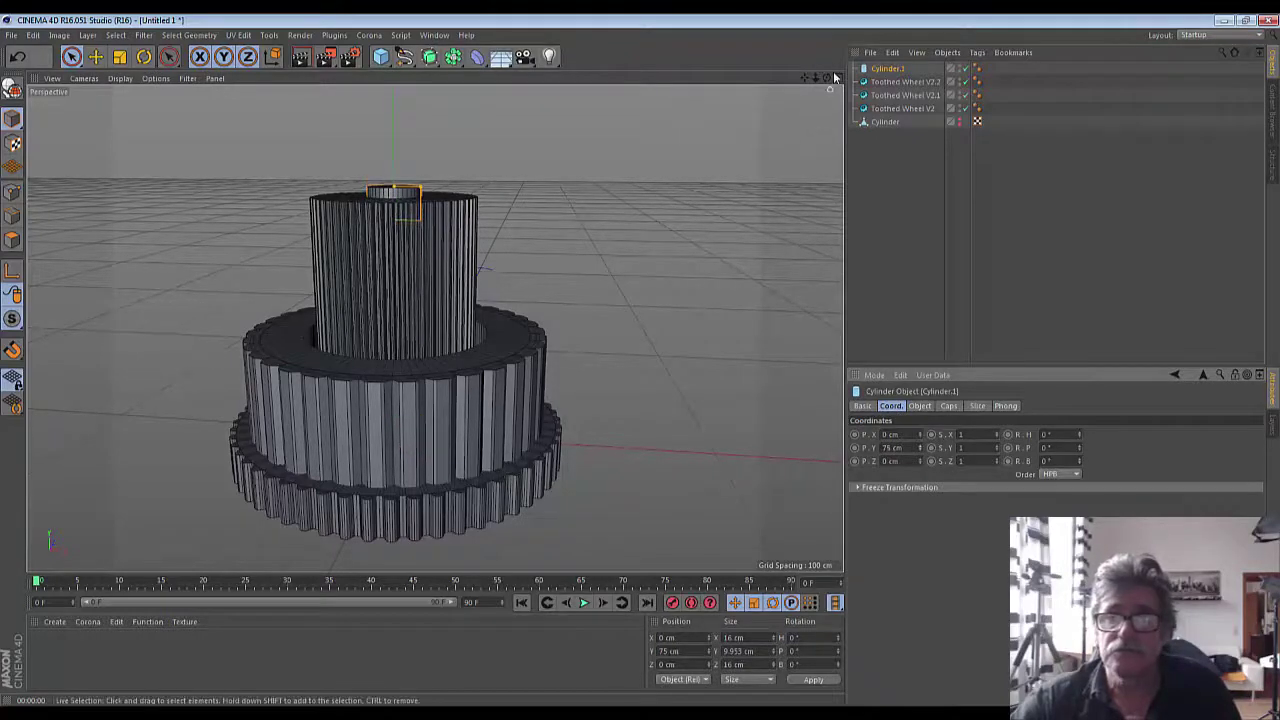
{"action": "left_click_drag", "start_coordinate": [826, 77], "coordinate": [434, 330]}
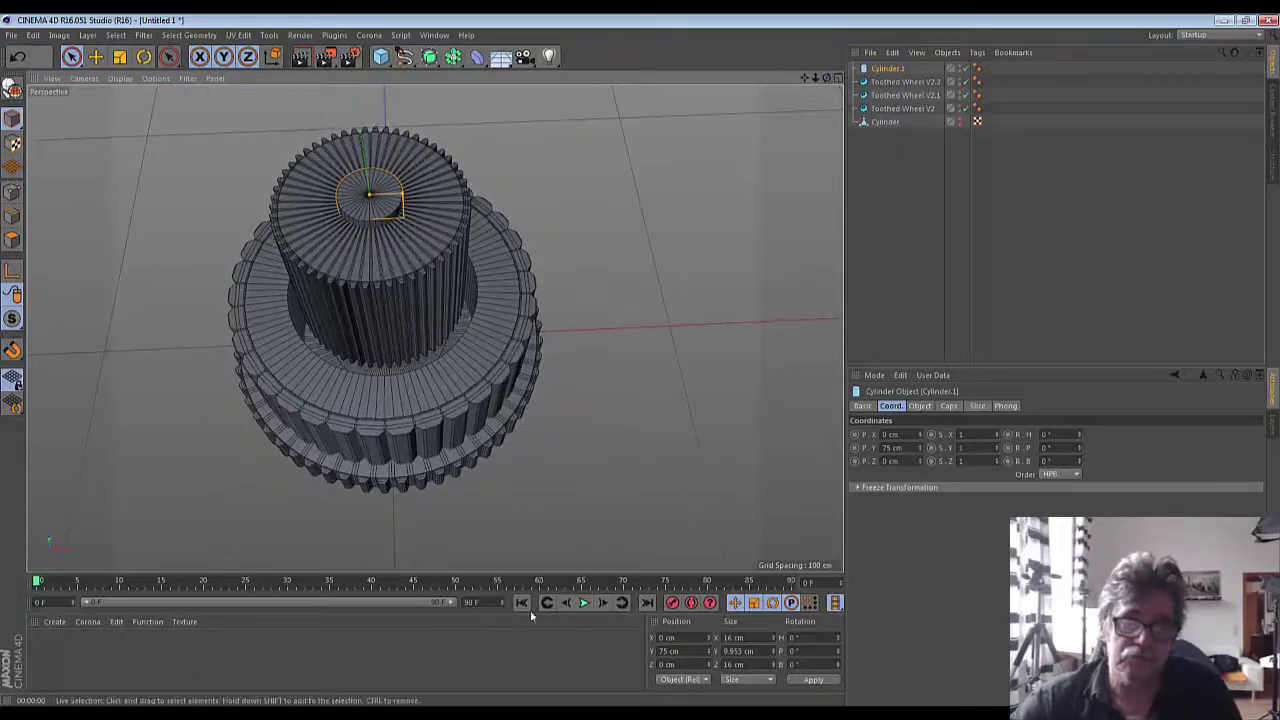
- Give Cylinder.1's caps a fillet with 1 segment and 1 cm radius, and delete its Phong tag
{"action": "key", "text": "alt+Tab"}
{"action": "key", "text": "alt+Tab"}
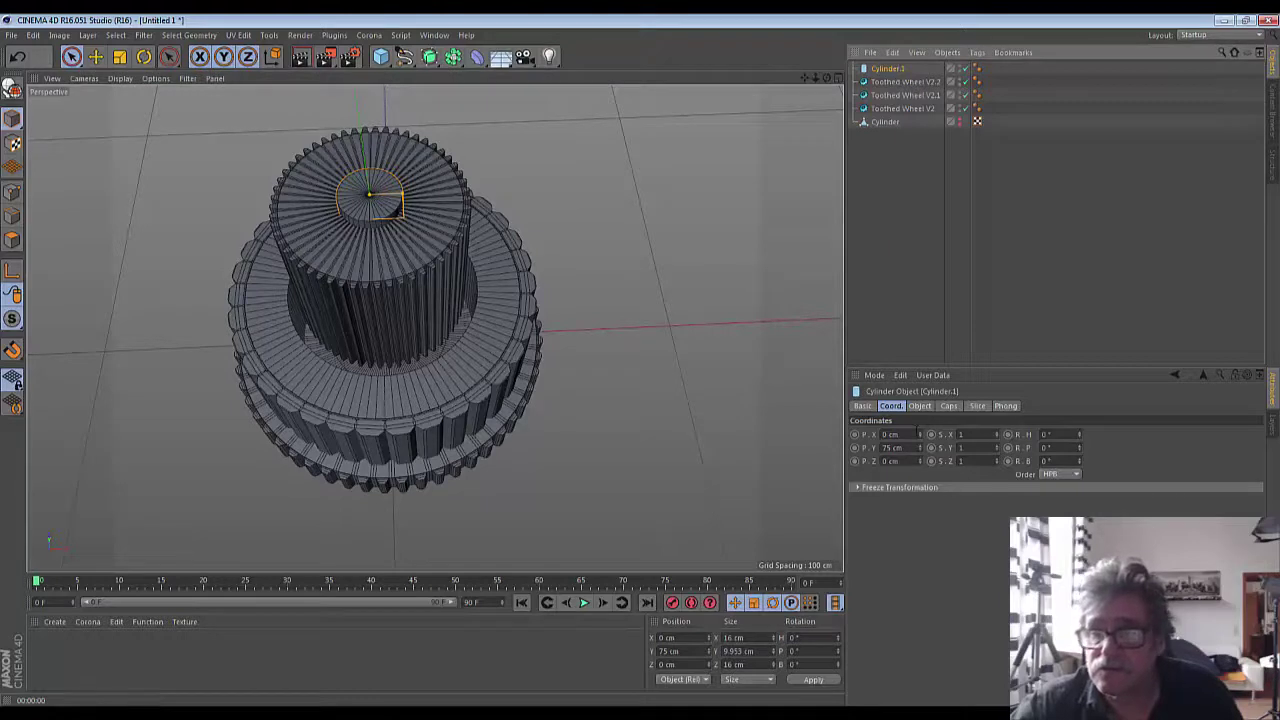
{"action": "left_click", "coordinate": [919, 405]}
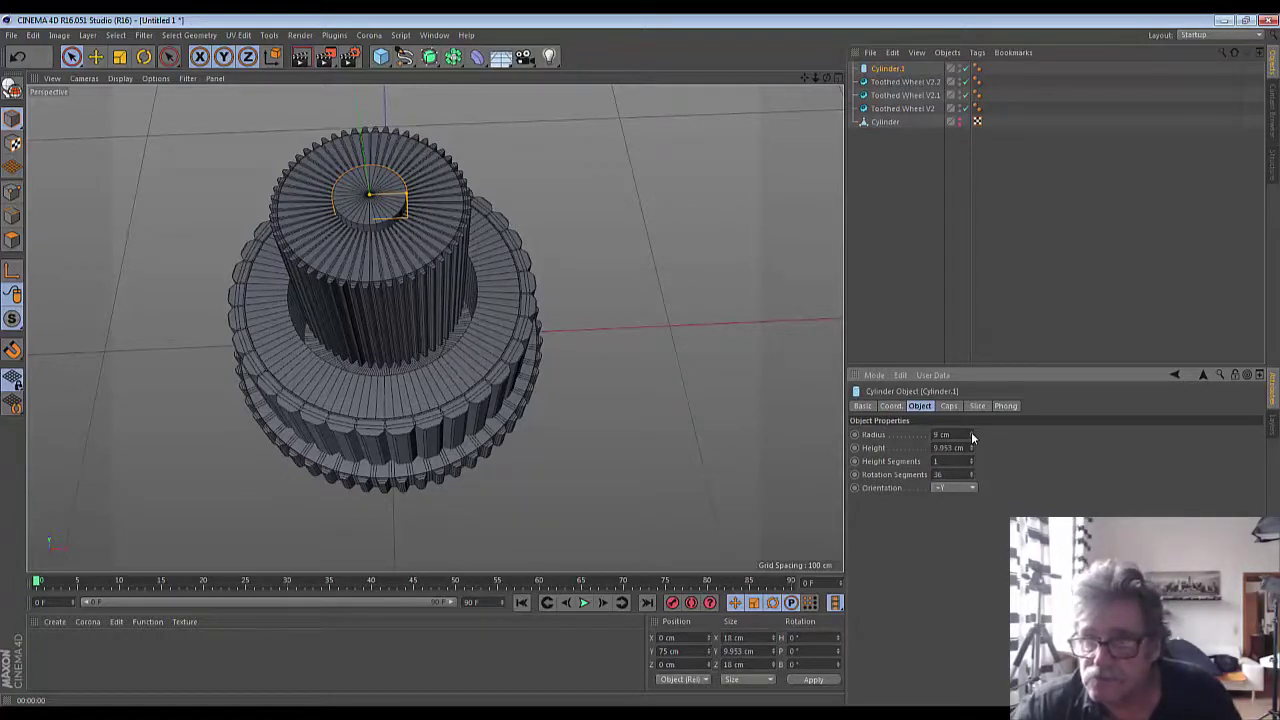
{"action": "left_click", "coordinate": [948, 406]}
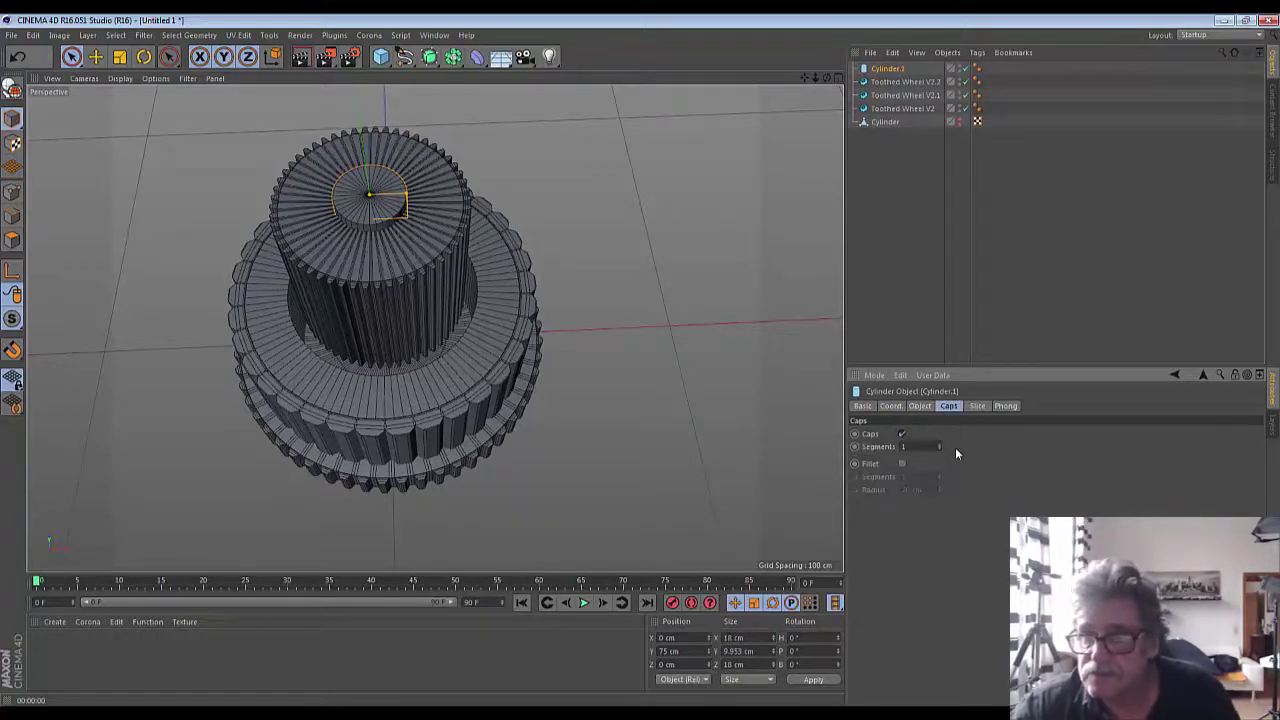
{"action": "left_click", "coordinate": [901, 464]}
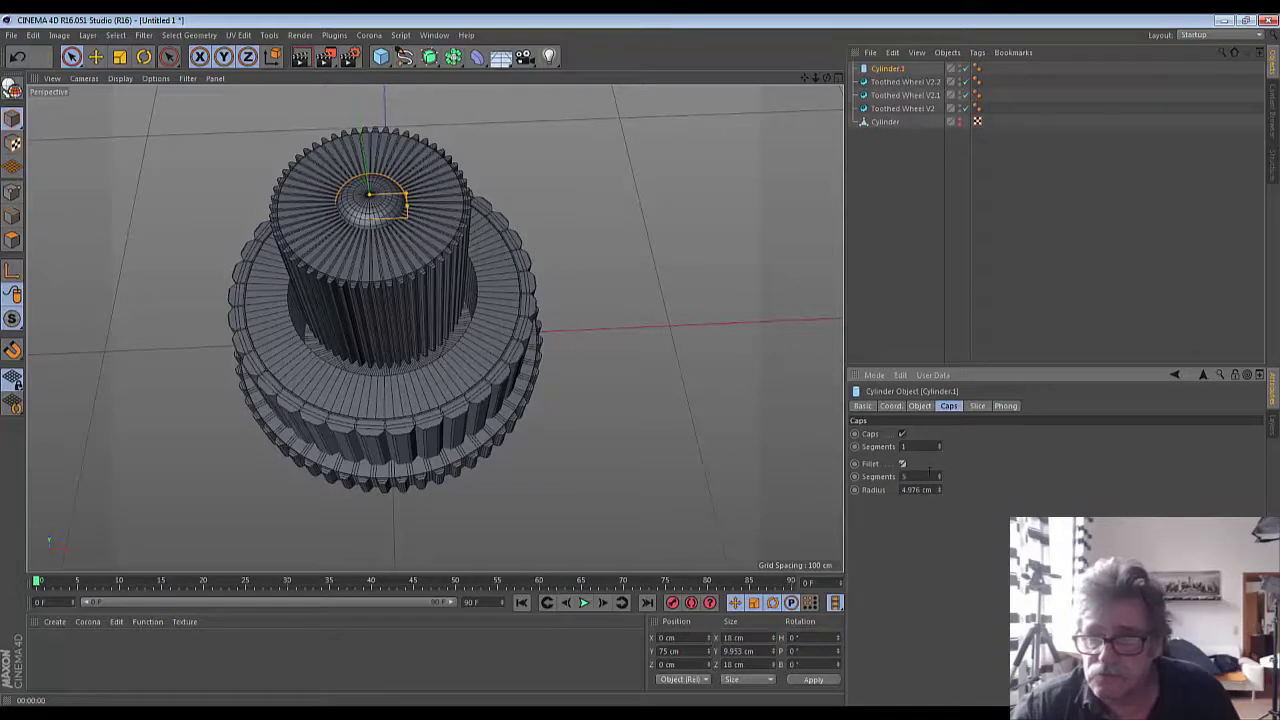
{"action": "left_click", "coordinate": [937, 481]}
{"action": "left_click", "coordinate": [937, 481]}
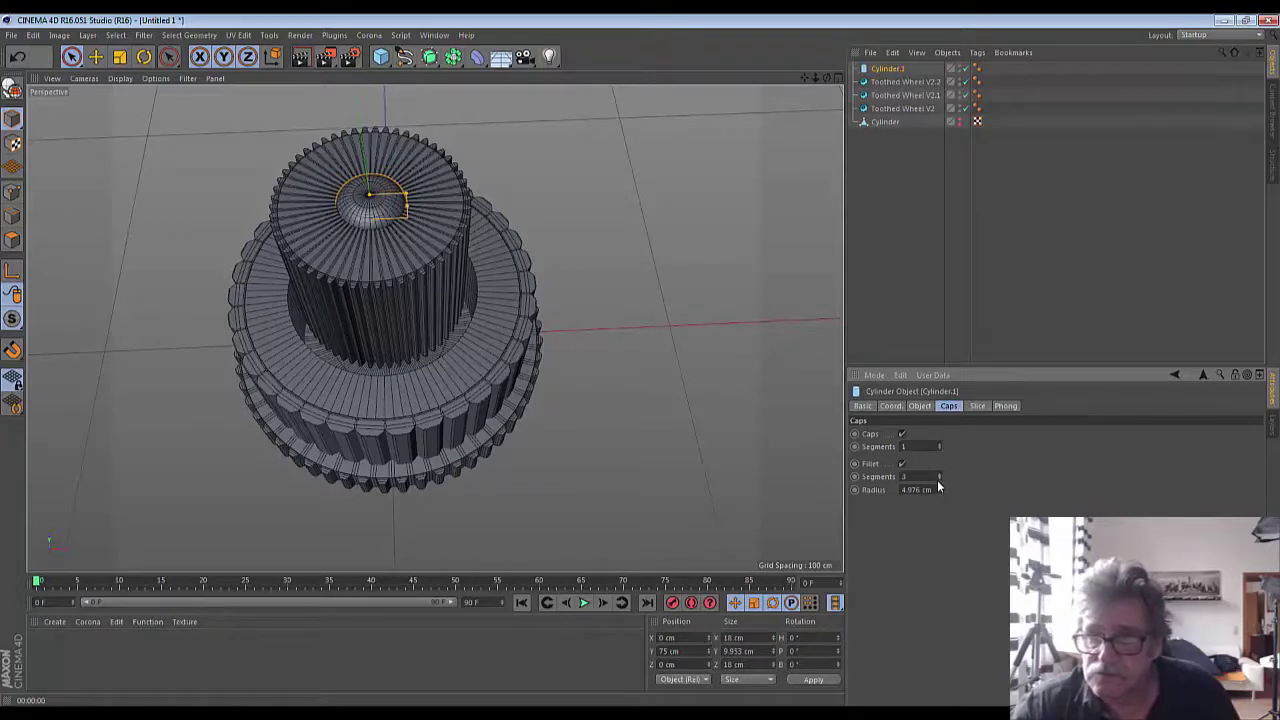
{"action": "left_click", "coordinate": [937, 481]}
{"action": "left_click", "coordinate": [937, 481]}
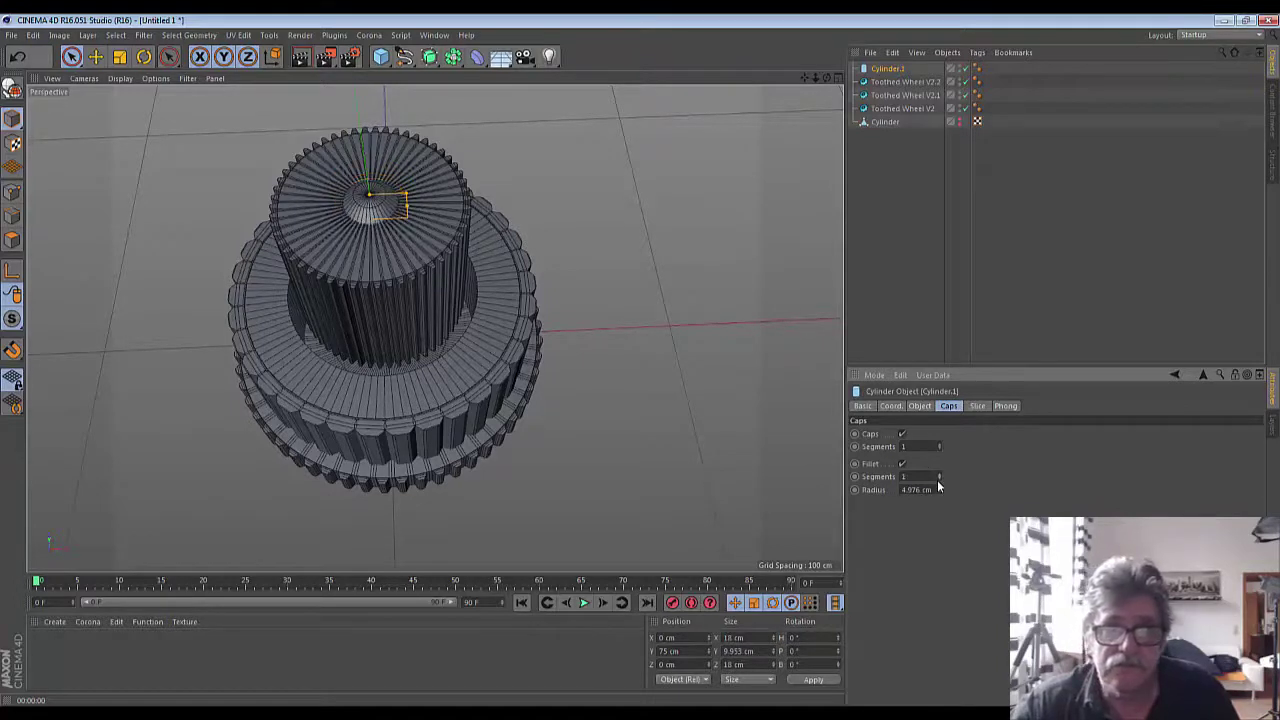
{"action": "left_click_drag", "start_coordinate": [938, 491], "coordinate": [938, 530]}
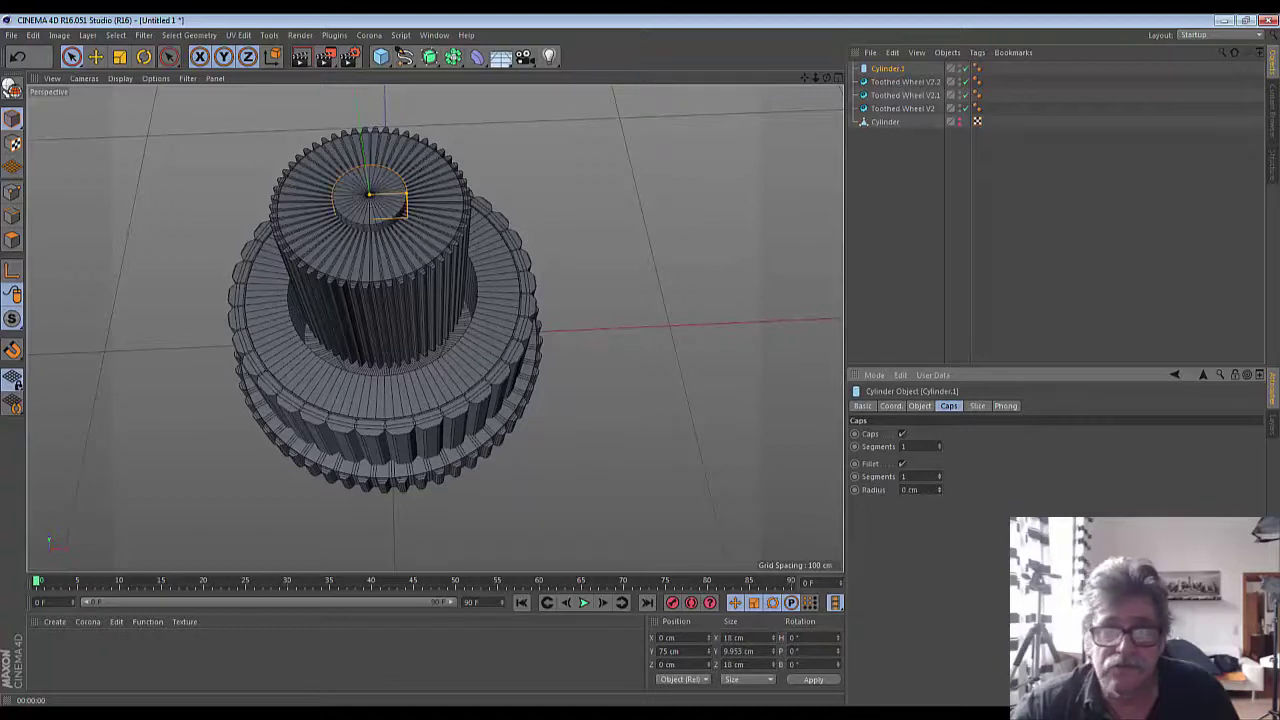
{"action": "left_click", "coordinate": [940, 488]}
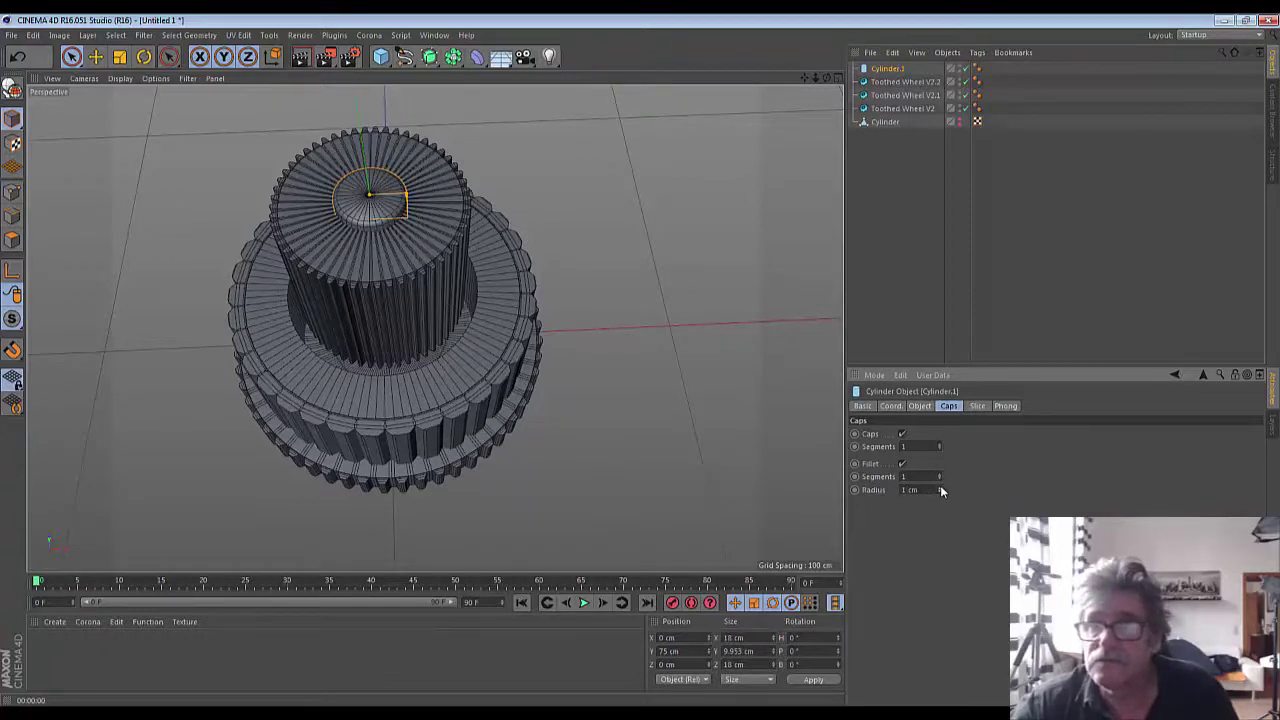
{"action": "left_click", "coordinate": [977, 70]}
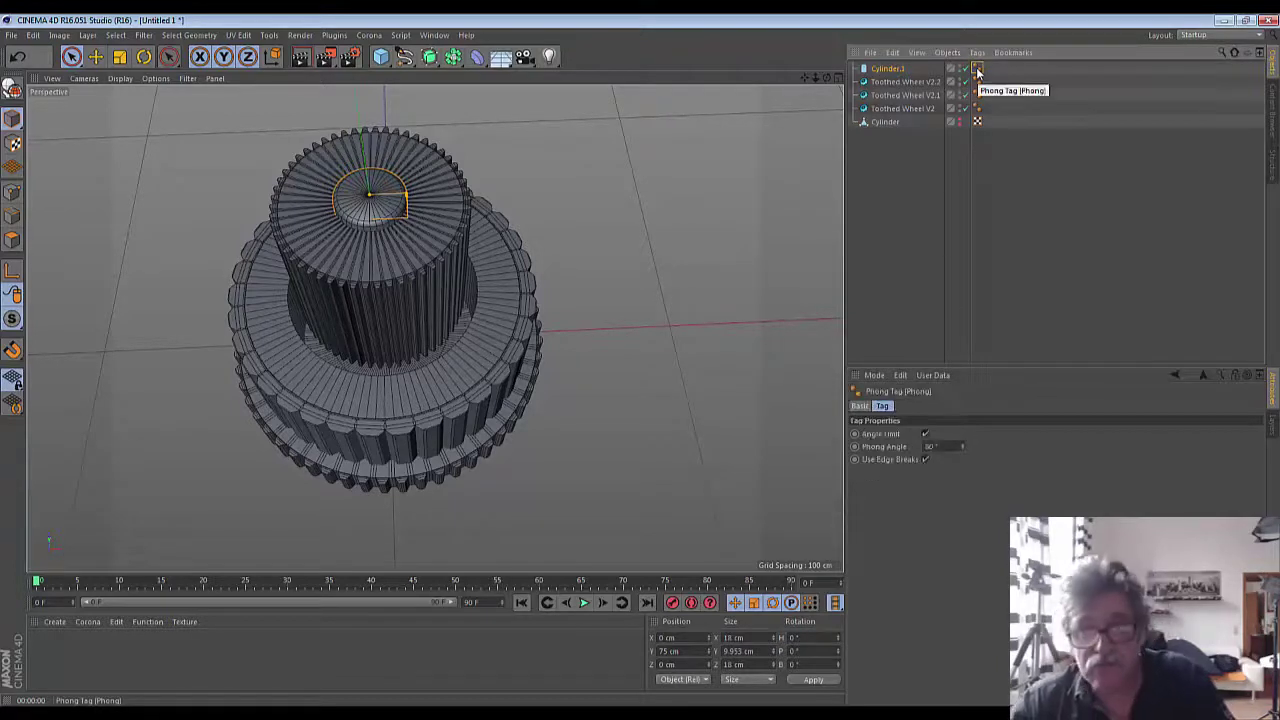
{"action": "key", "text": "Delete"}
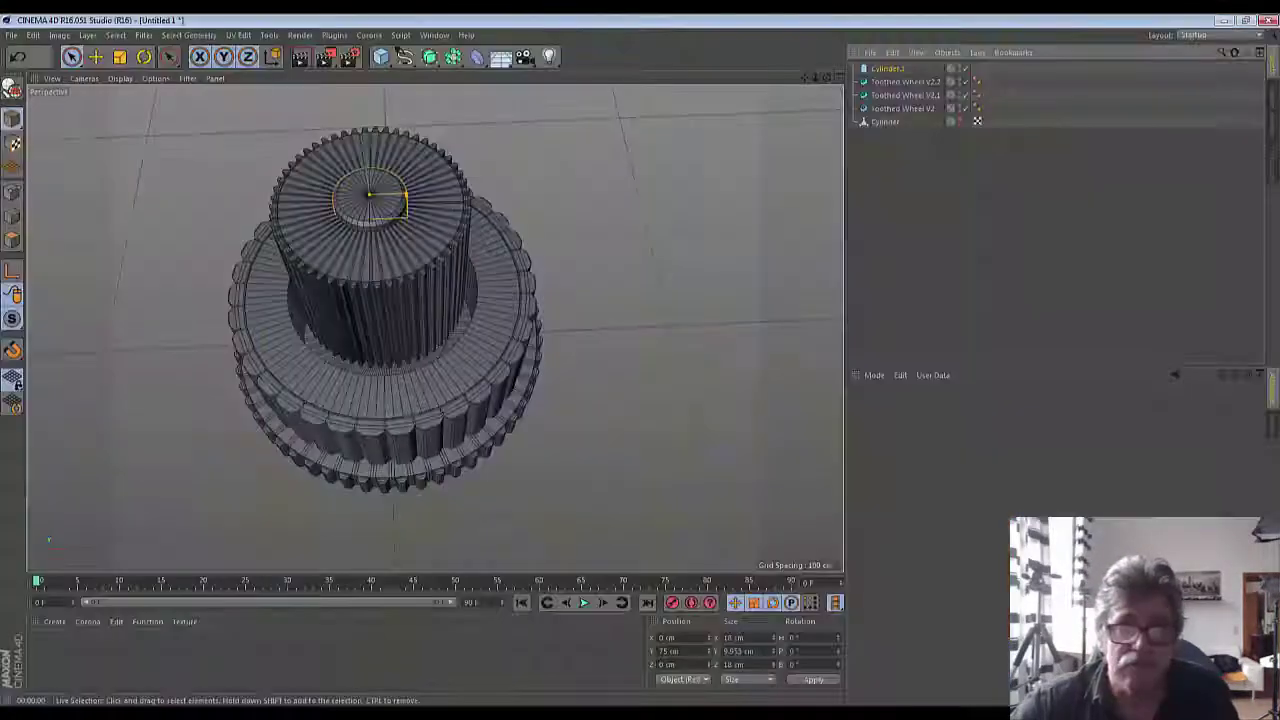
- Increase the cap's fillet radius to 2 cm, keeping 1 fillet segment
{"action": "scroll", "coordinate": [232, 316], "scroll_direction": "up", "scroll_amount": 1}
{"action": "scroll", "coordinate": [232, 316], "scroll_direction": "up", "scroll_amount": 1}
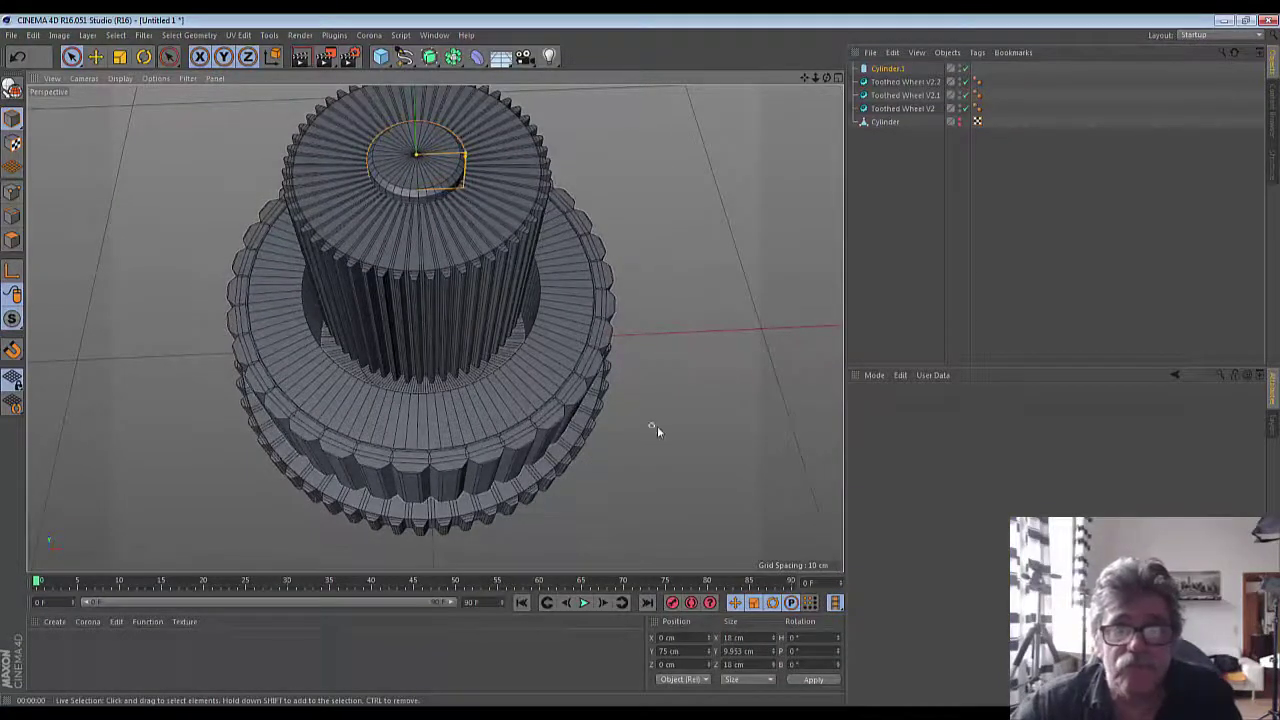
{"action": "left_click", "coordinate": [886, 70]}
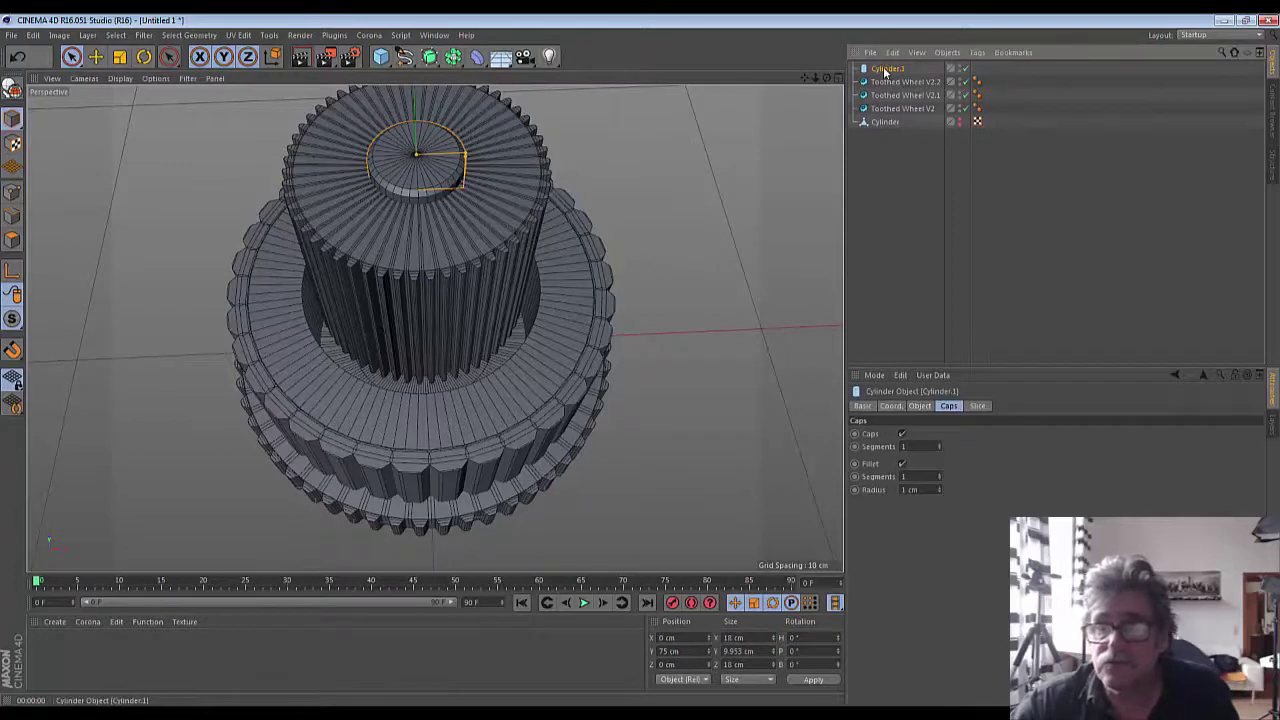
{"action": "left_click", "coordinate": [938, 474]}
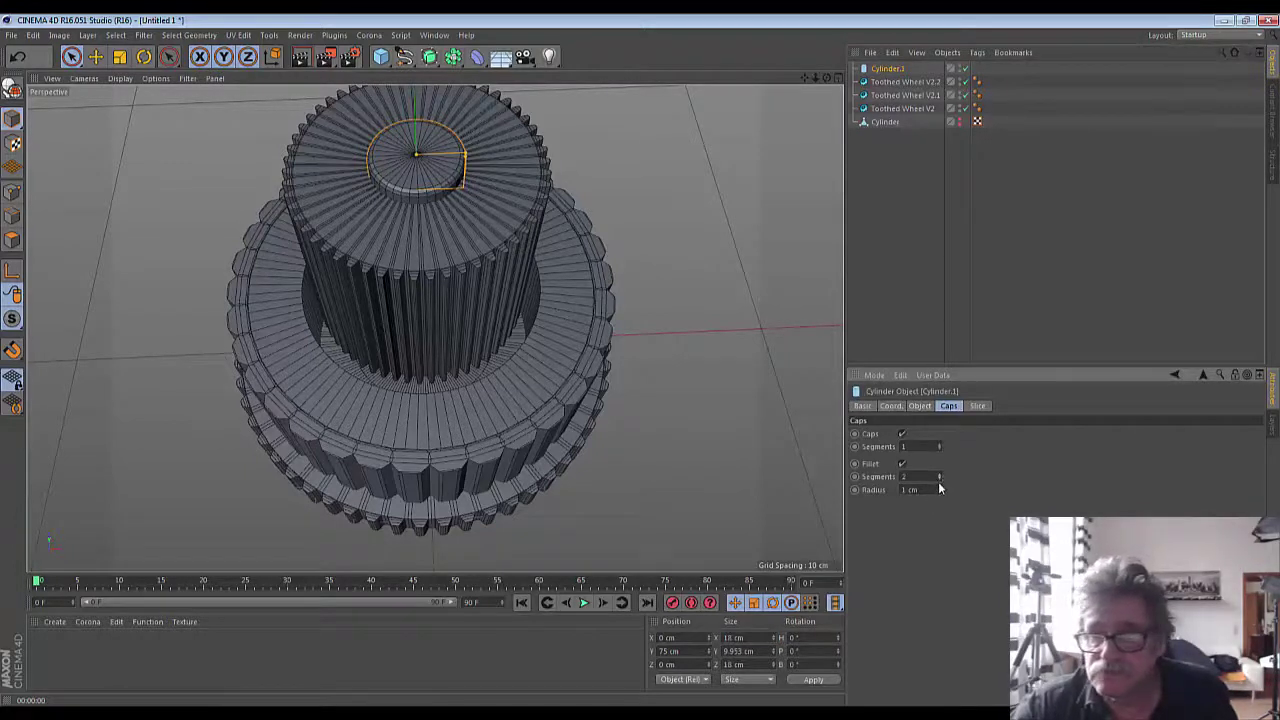
{"action": "left_click", "coordinate": [938, 479]}
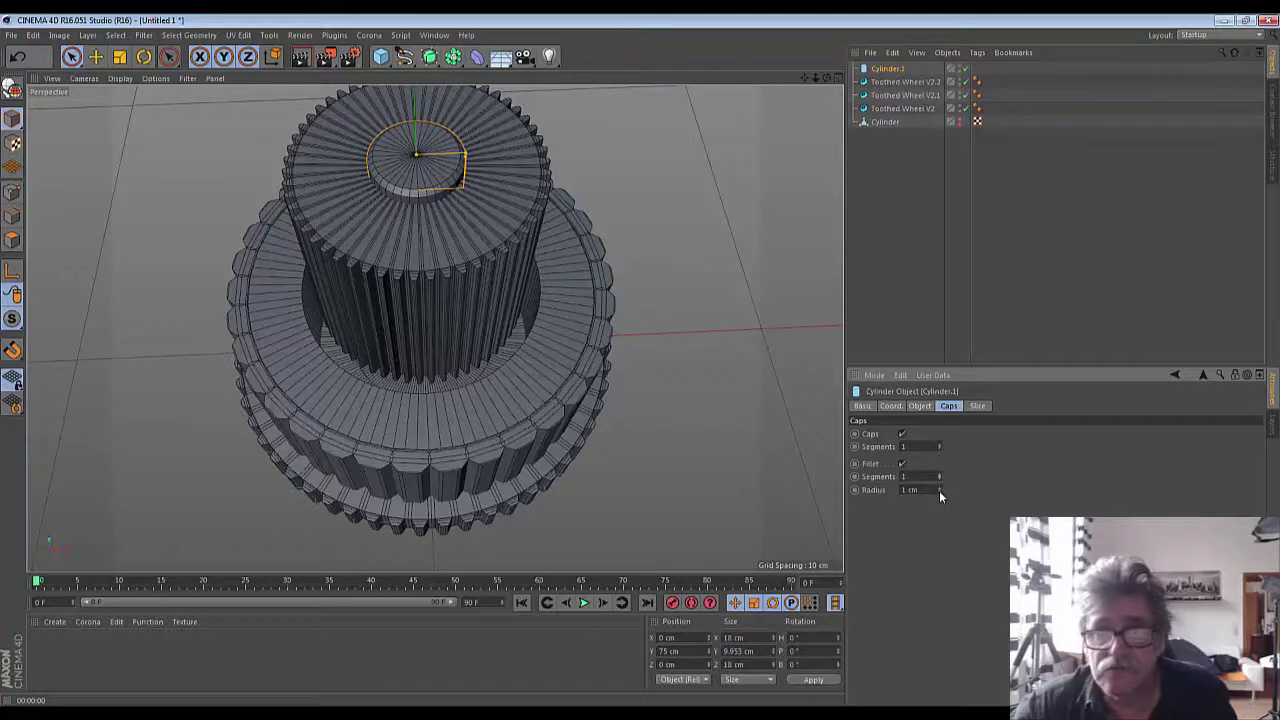
{"action": "left_click", "coordinate": [939, 488]}
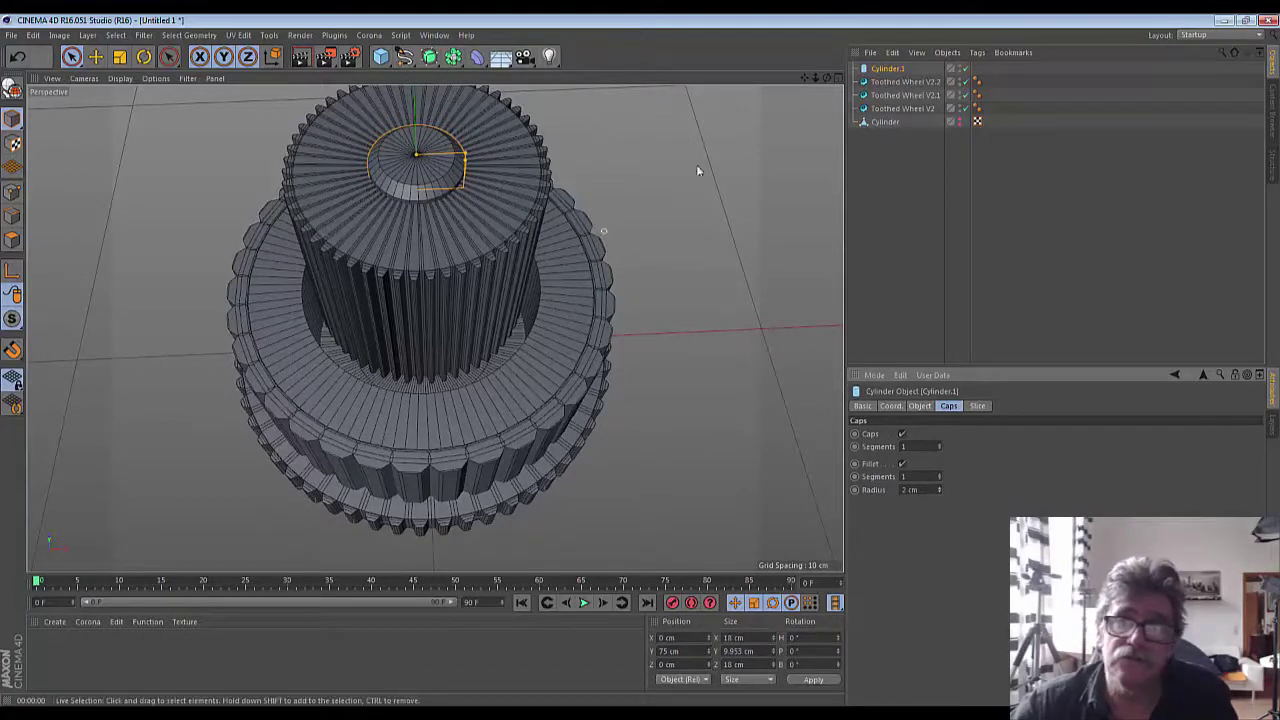
- Lower Cylinder.1 to P.Y 74 cm and orbit to check it against the gear stack
{"action": "left_click_drag", "start_coordinate": [824, 81], "coordinate": [434, 328]}
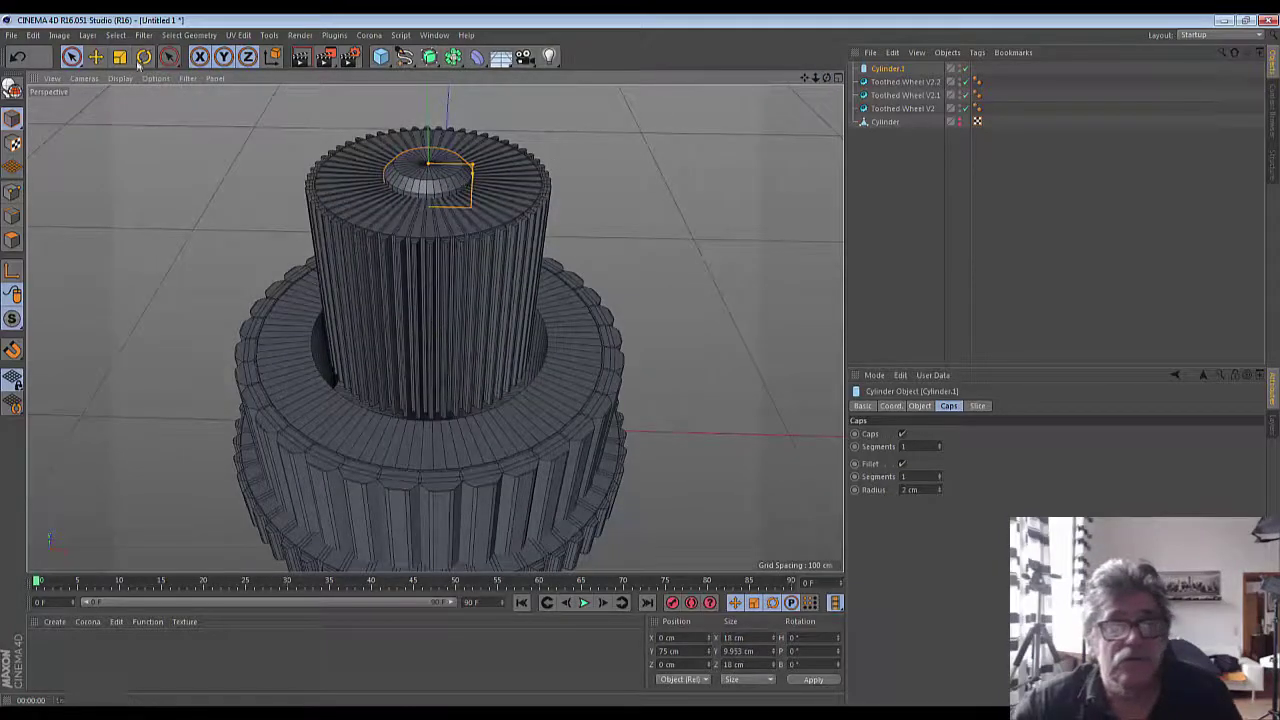
{"action": "left_click", "coordinate": [71, 57]}
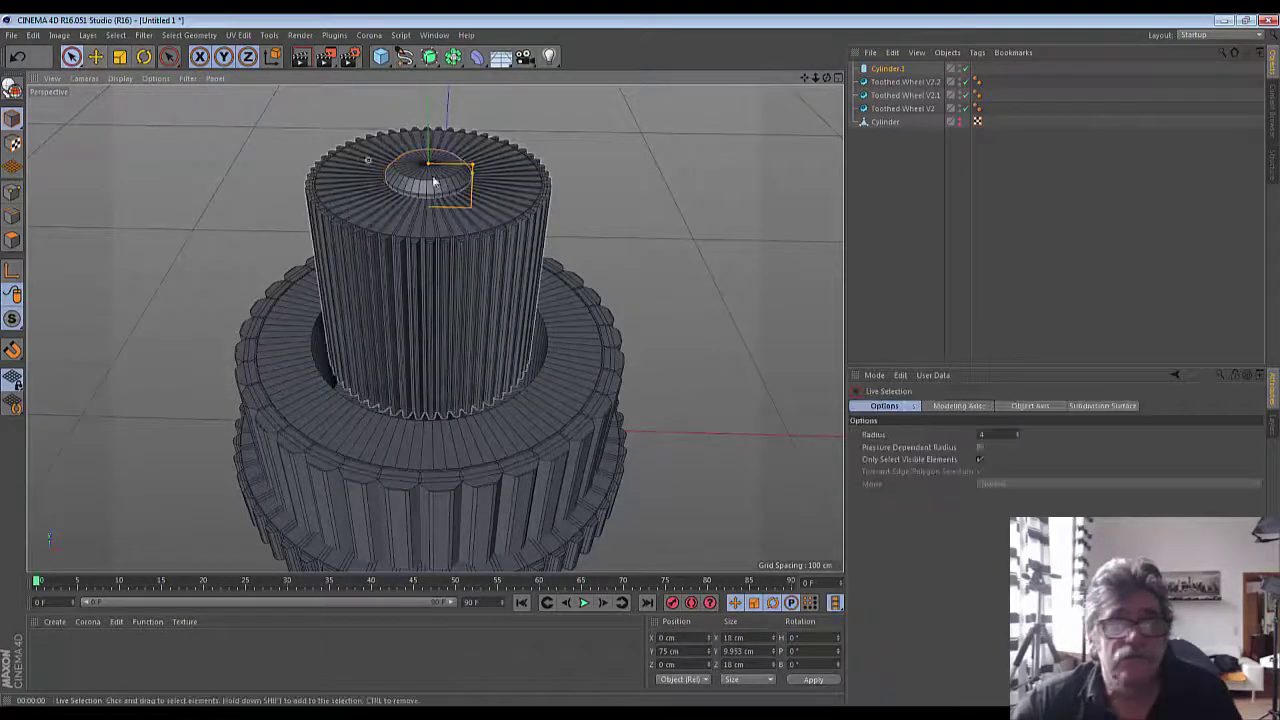
{"action": "left_click", "coordinate": [887, 70]}
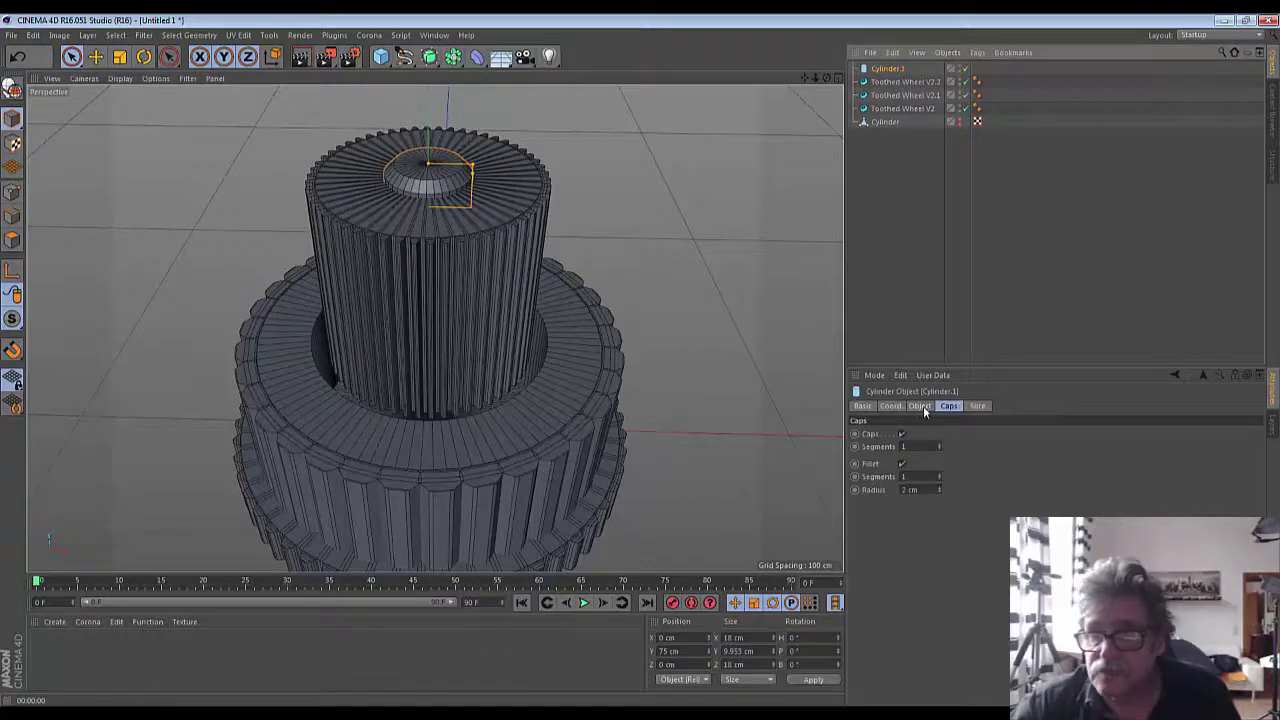
{"action": "left_click", "coordinate": [891, 406]}
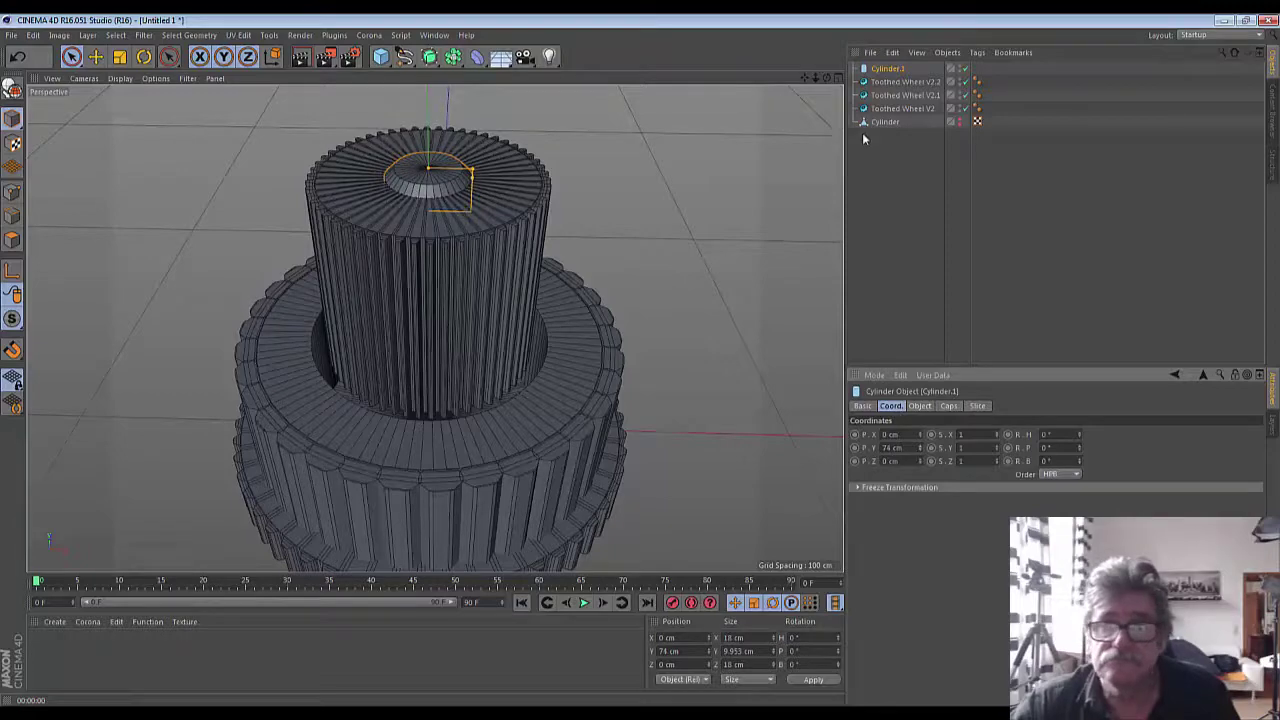
{"action": "mouse_move", "coordinate": [828, 85]}
{"action": "left_mouse_down"}
{"action": "mouse_move", "coordinate": [828, 200]}
{"action": "mouse_move", "coordinate": [828, 70]}
{"action": "left_mouse_up"}
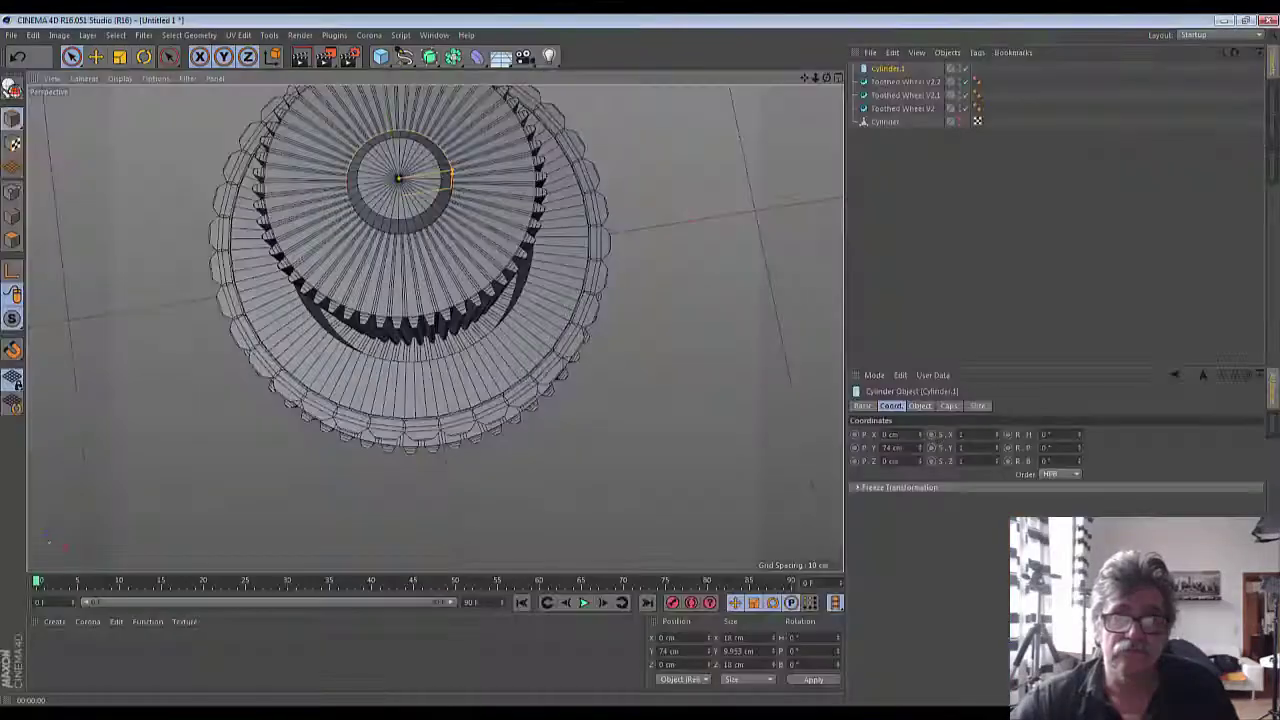
{"action": "left_click_drag", "start_coordinate": [826, 78], "coordinate": [826, 30]}
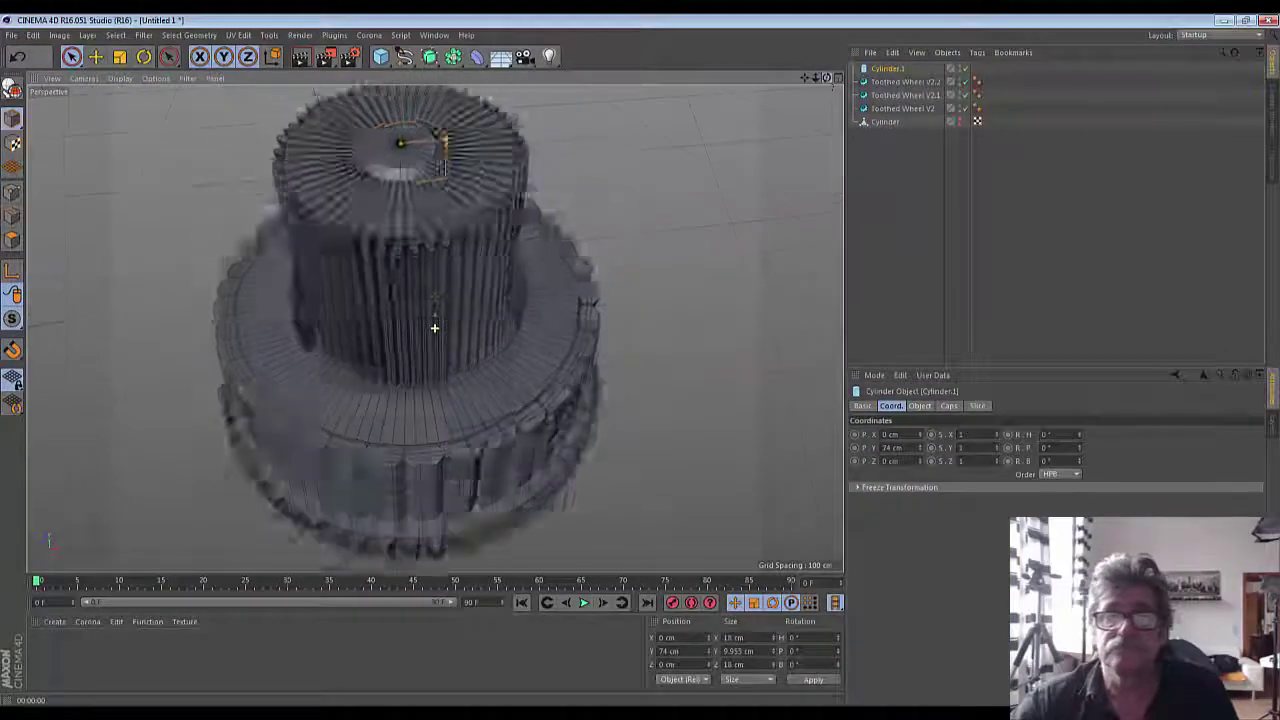
{"action": "left_click_drag", "start_coordinate": [826, 78], "coordinate": [800, 110]}
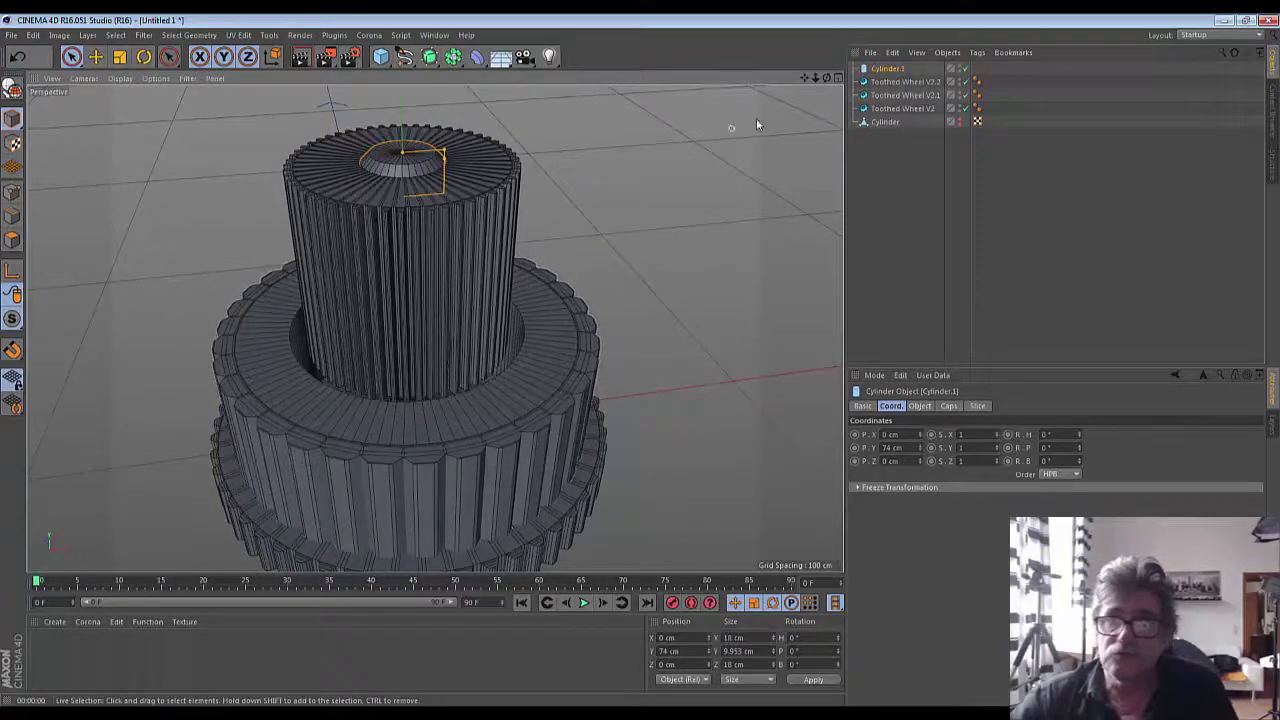
{"action": "left_click", "coordinate": [305, 63]}
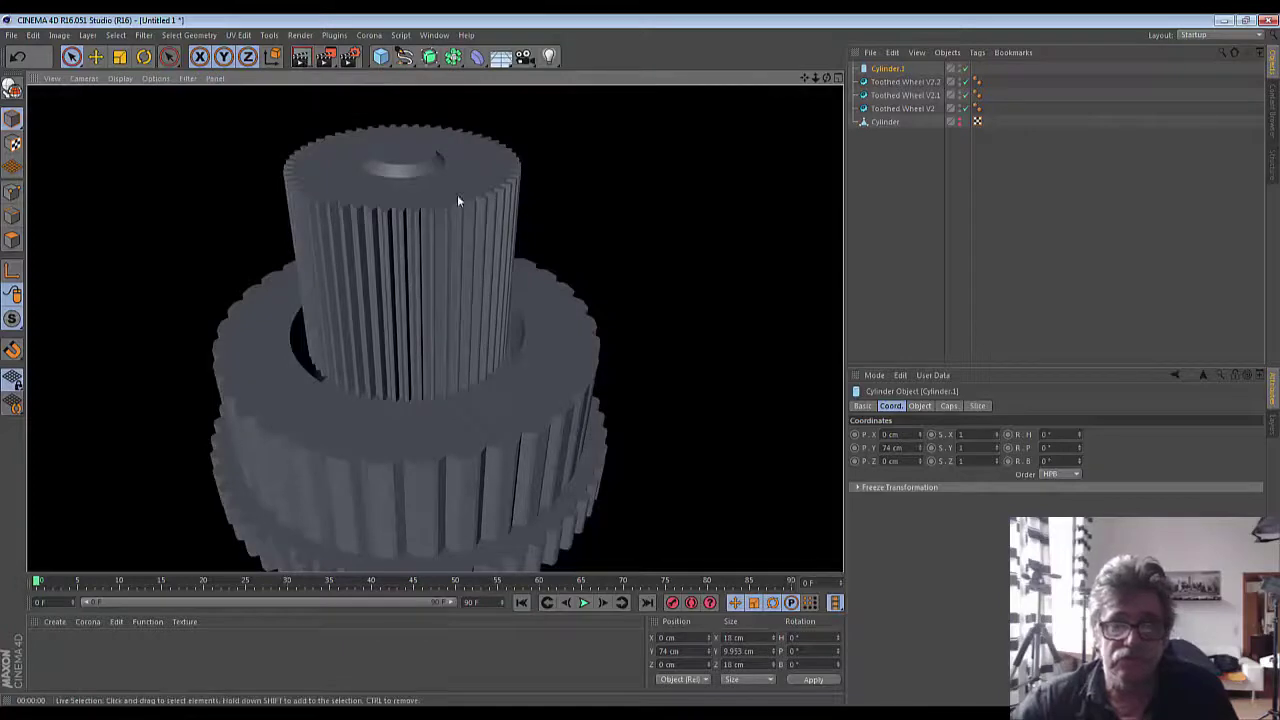
{"action": "scroll", "coordinate": [580, 323], "scroll_direction": "down", "scroll_amount": 2}
{"action": "scroll", "coordinate": [576, 322], "scroll_direction": "down", "scroll_amount": 3}
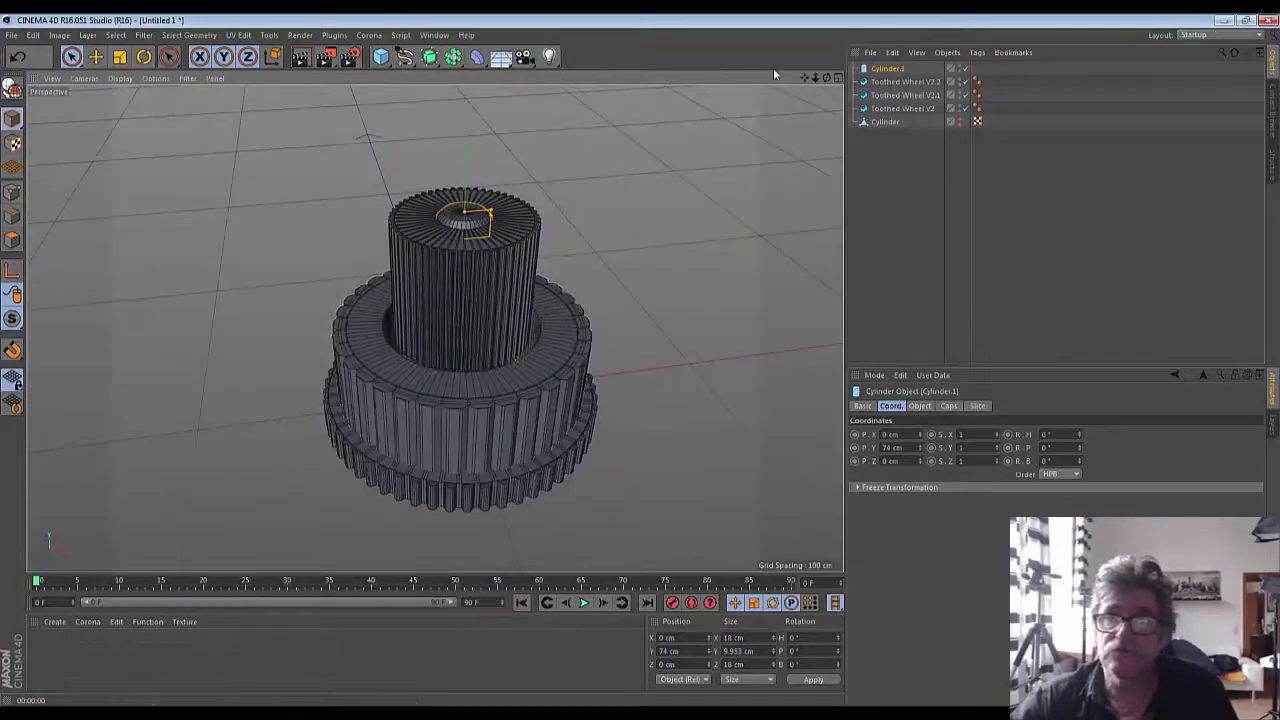
{"action": "left_click_drag", "start_coordinate": [826, 79], "coordinate": [434, 328]}
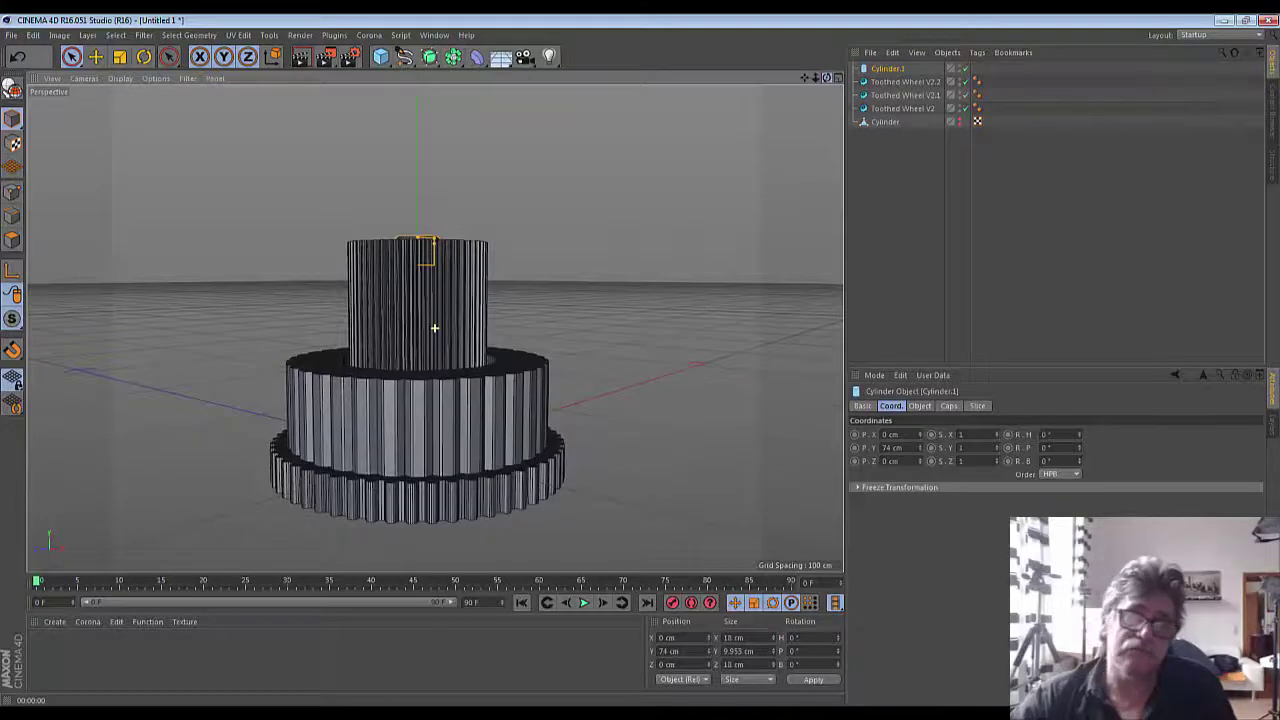